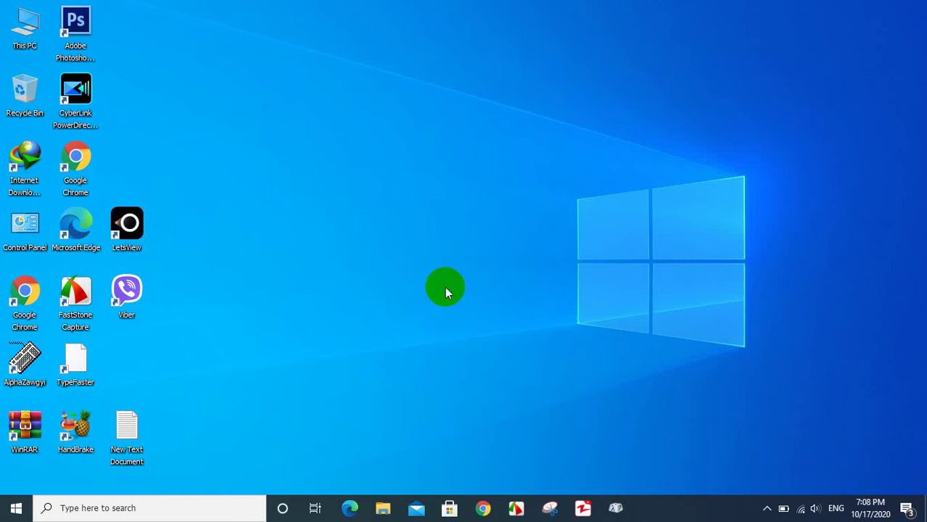
Step: Refresh the Windows desktop twice and launch Adobe Photoshop from its desktop shortcut
{"action": "right_click", "coordinate": [245, 121]}
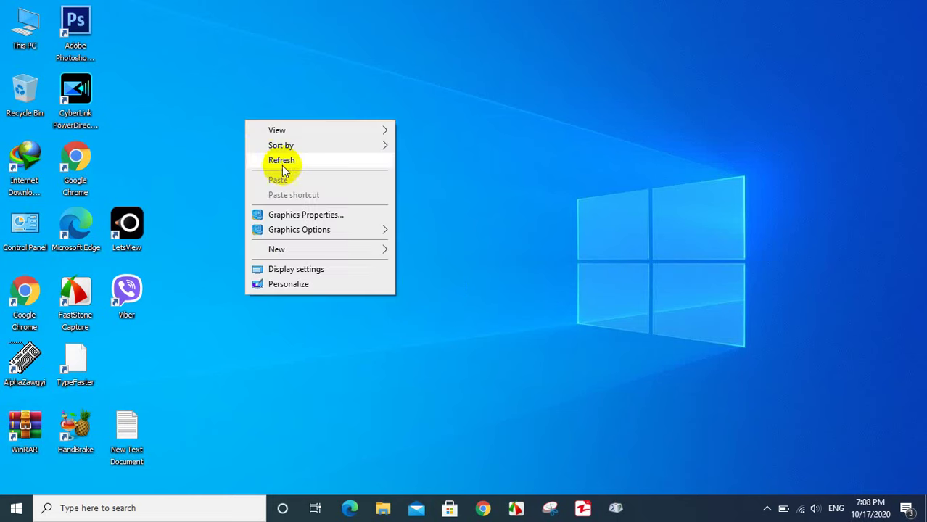
{"action": "left_click", "coordinate": [281, 160]}
{"action": "right_click", "coordinate": [270, 152]}
{"action": "left_click", "coordinate": [298, 189]}
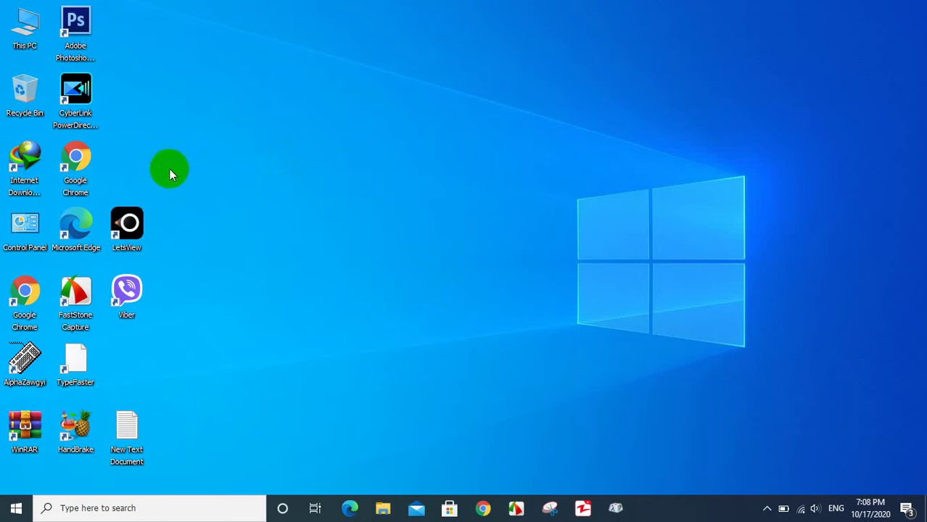
{"action": "left_click", "coordinate": [87, 42]}
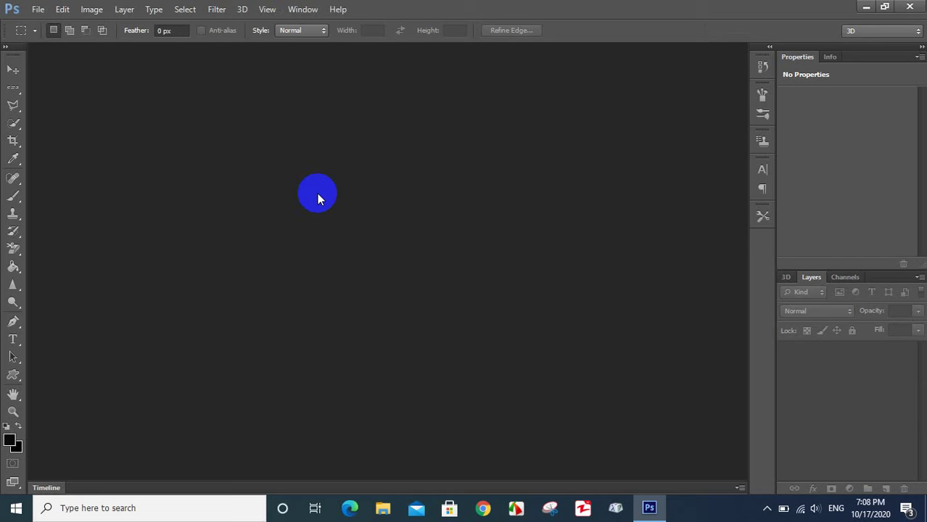
Step: Activate the Move tool and bring up Photoshop's File menu commands
{"action": "left_click", "coordinate": [13, 70]}
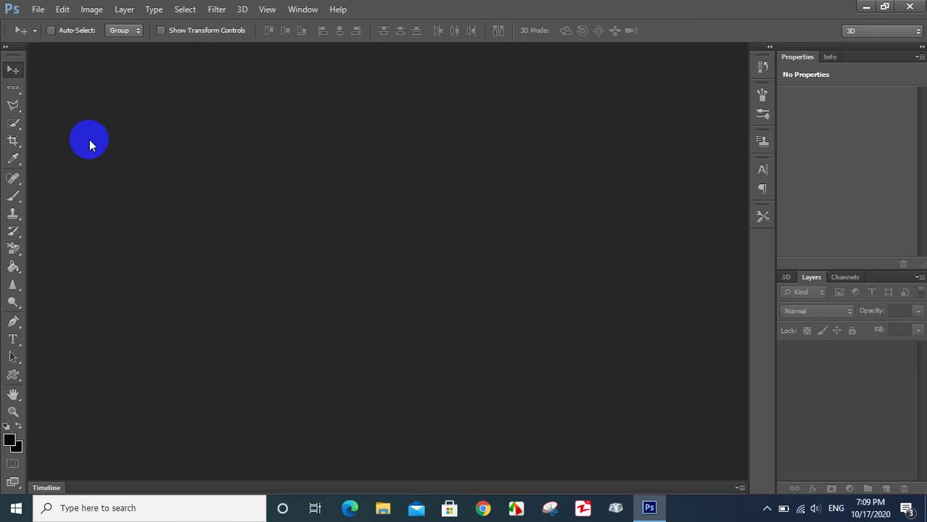
{"action": "left_click", "coordinate": [37, 11]}
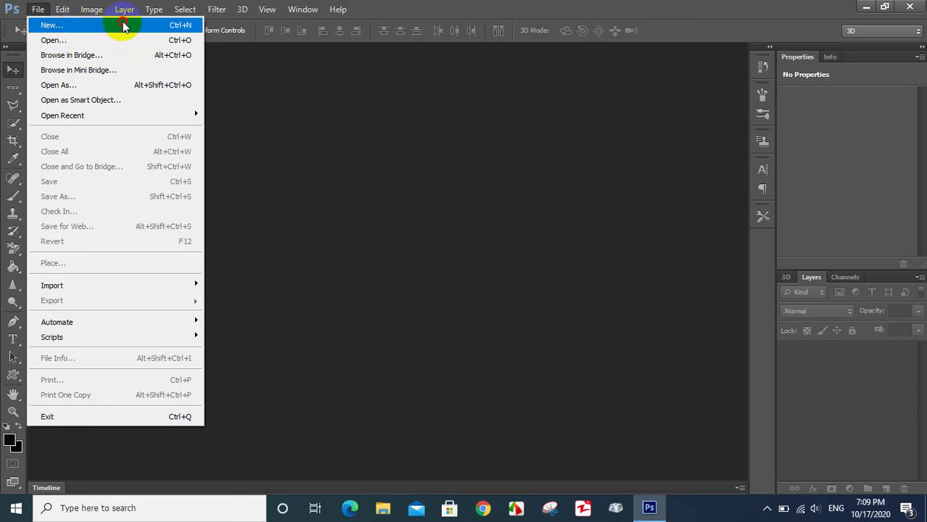
Step: Start a new document, keeping the Custom preset with width measured in pixels
{"action": "left_click", "coordinate": [119, 27]}
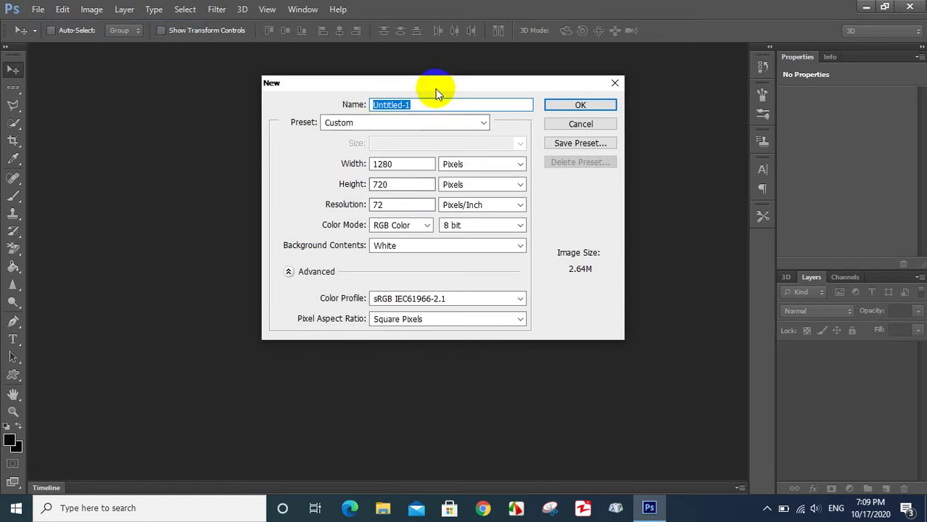
{"action": "left_click_drag", "start_coordinate": [435, 89], "coordinate": [418, 103]}
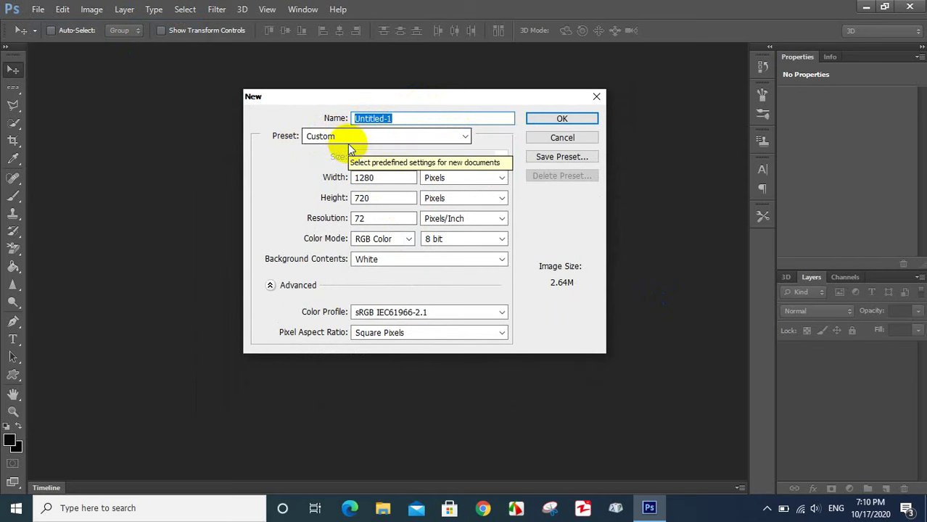
{"action": "left_click", "coordinate": [388, 139]}
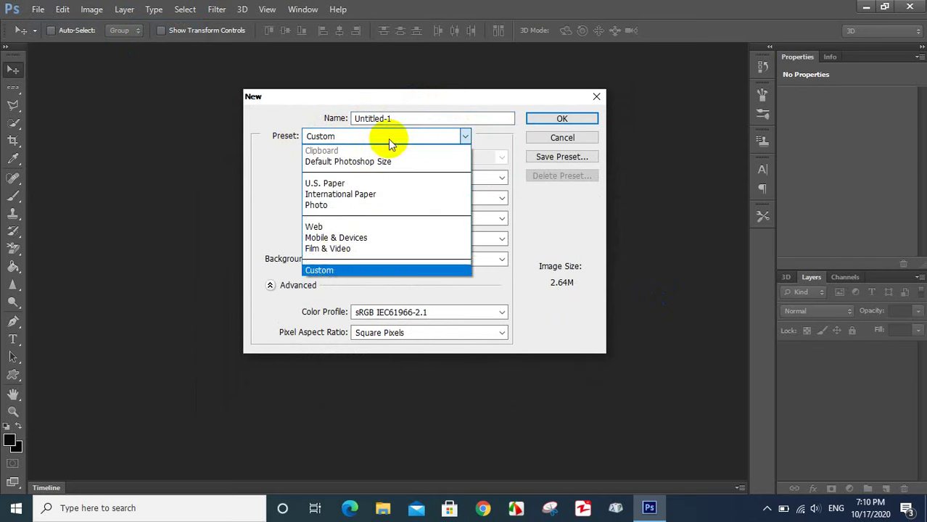
{"action": "left_click", "coordinate": [355, 270]}
{"action": "left_click", "coordinate": [353, 181]}
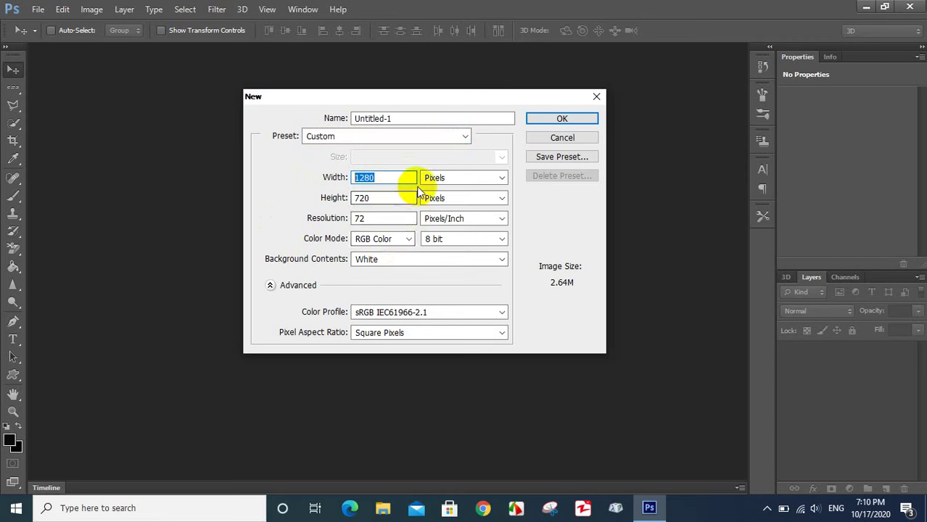
{"action": "left_click", "coordinate": [469, 181]}
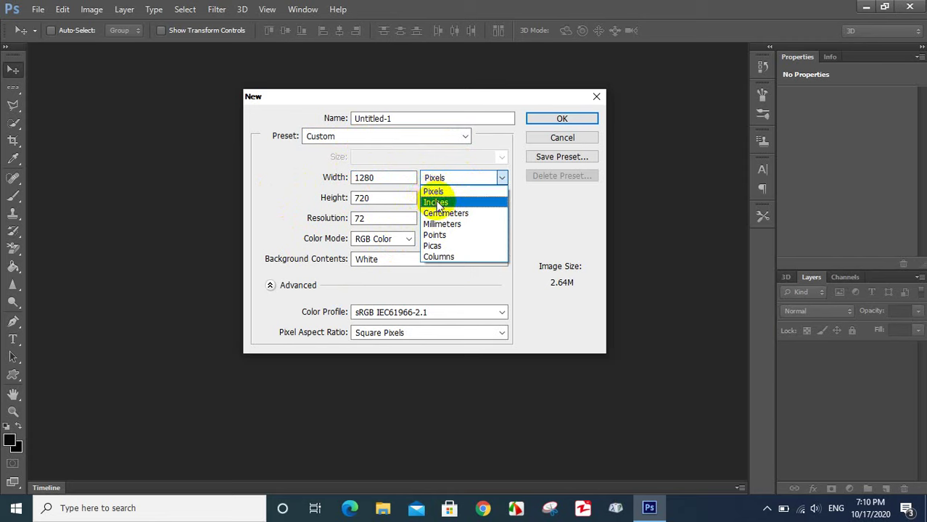
{"action": "left_click", "coordinate": [433, 191]}
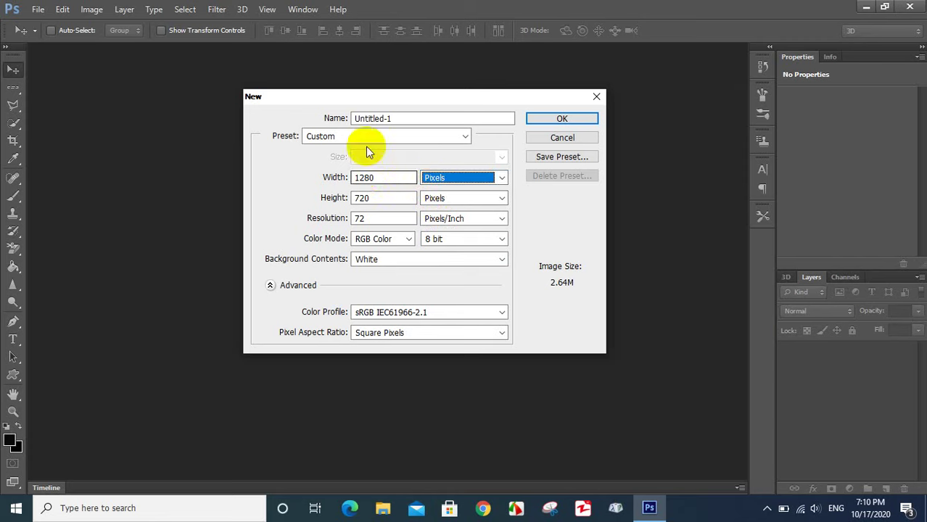
Step: Switch the new document to the International Paper preset, A4 at 210 × 297 mm
{"action": "left_click", "coordinate": [348, 138]}
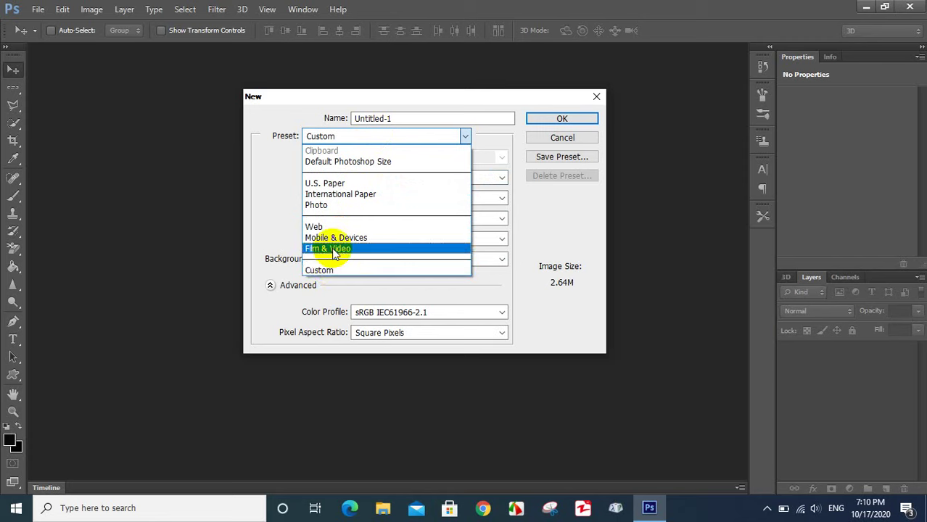
{"action": "left_click", "coordinate": [369, 195]}
{"action": "left_click", "coordinate": [398, 158]}
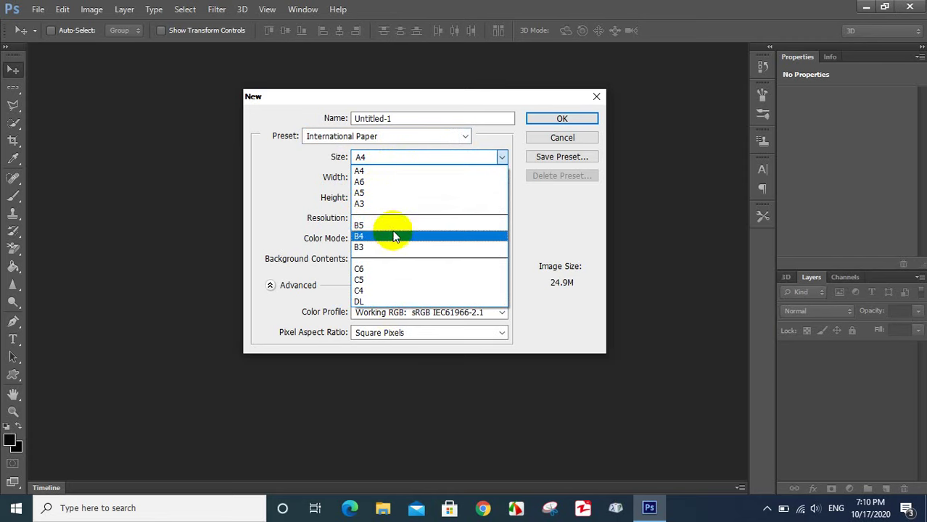
{"action": "left_click", "coordinate": [376, 157]}
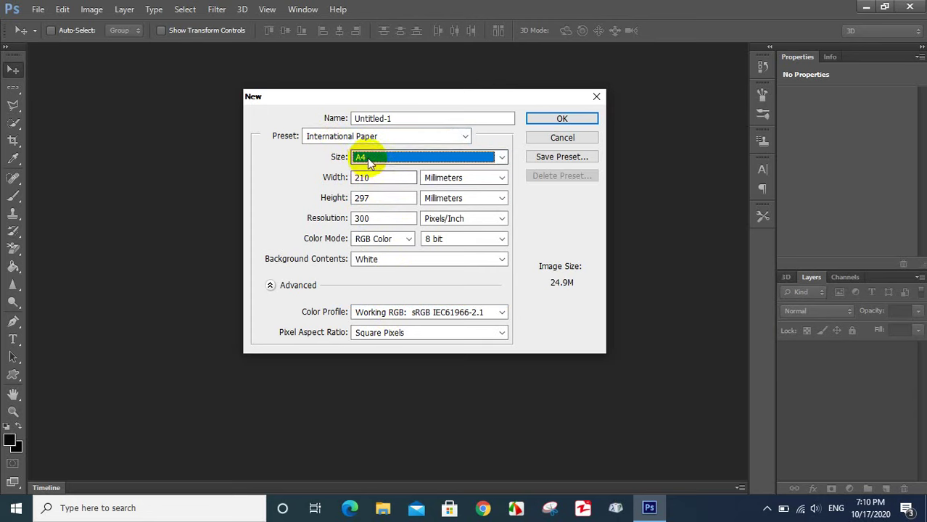
Step: Try the Photo preset with its Landscape, 2 x 3 size
{"action": "left_click", "coordinate": [403, 137]}
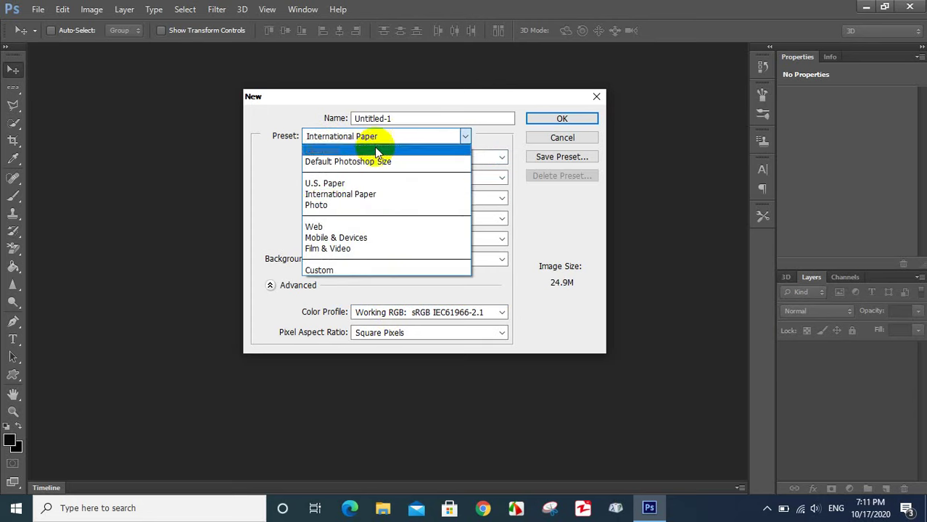
{"action": "left_click", "coordinate": [329, 206]}
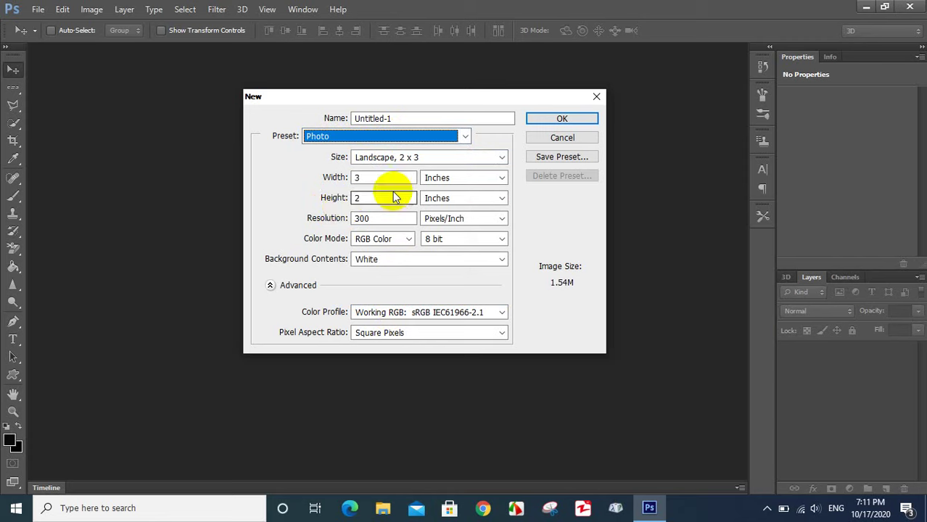
{"action": "left_click", "coordinate": [450, 157]}
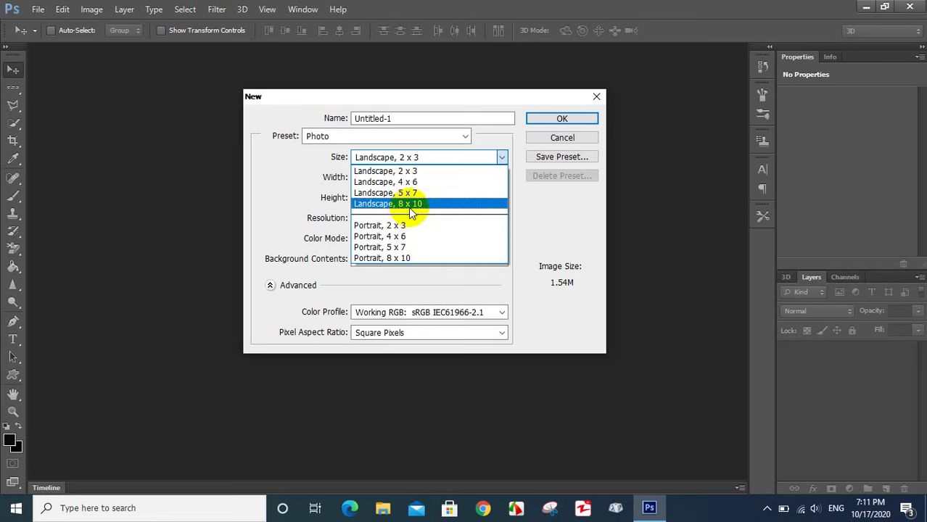
{"action": "left_click", "coordinate": [401, 139]}
Step: Return to the Custom preset in pixels, giving 900 × 600 px at 300 pixels/inch
{"action": "left_click", "coordinate": [397, 135]}
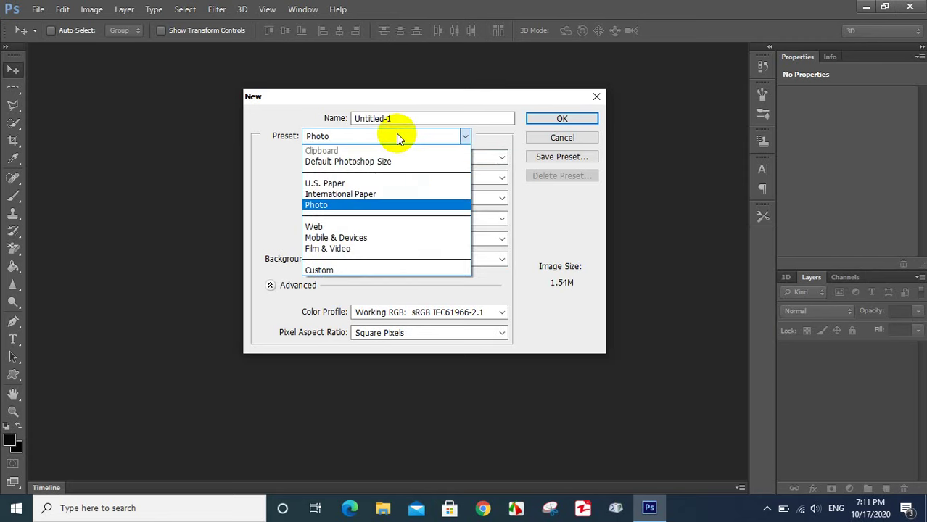
{"action": "left_click", "coordinate": [330, 272]}
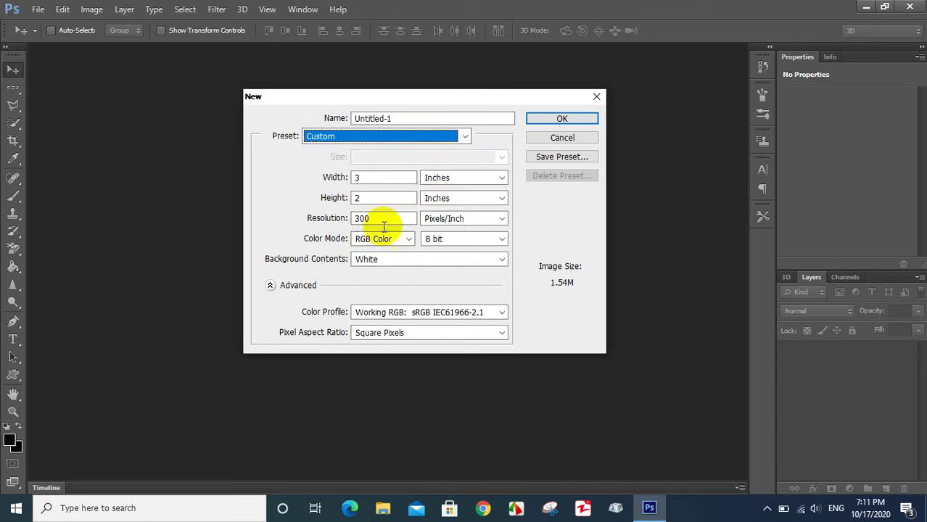
{"action": "left_click", "coordinate": [444, 177]}
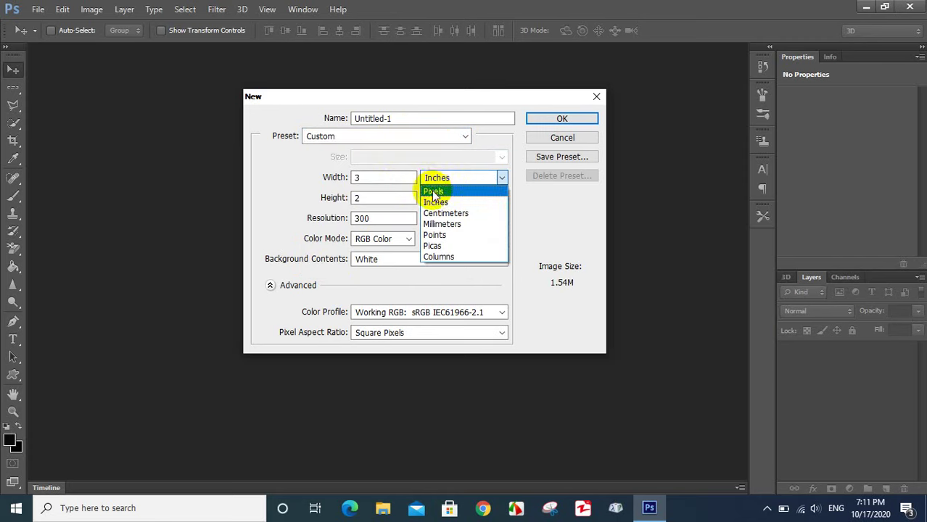
{"action": "left_click", "coordinate": [435, 186]}
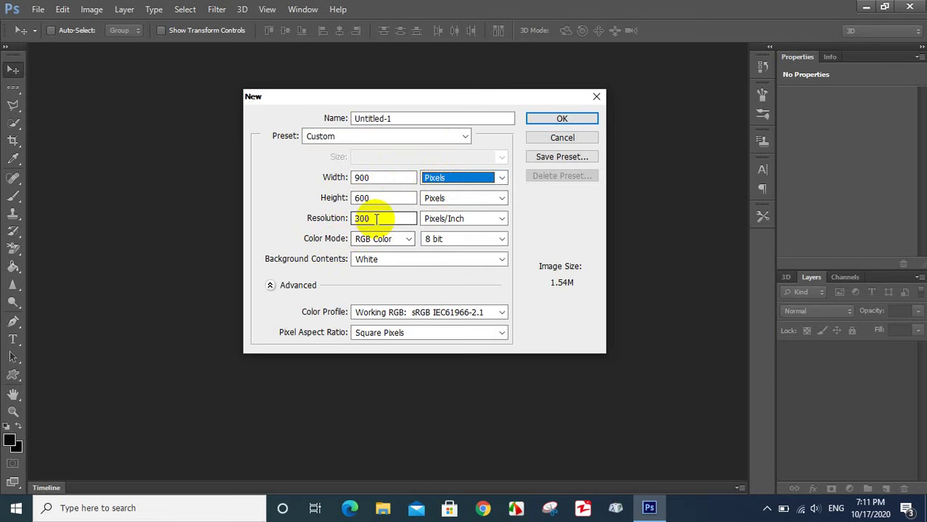
{"action": "left_click", "coordinate": [365, 219]}
{"action": "double_click", "coordinate": [365, 219]}
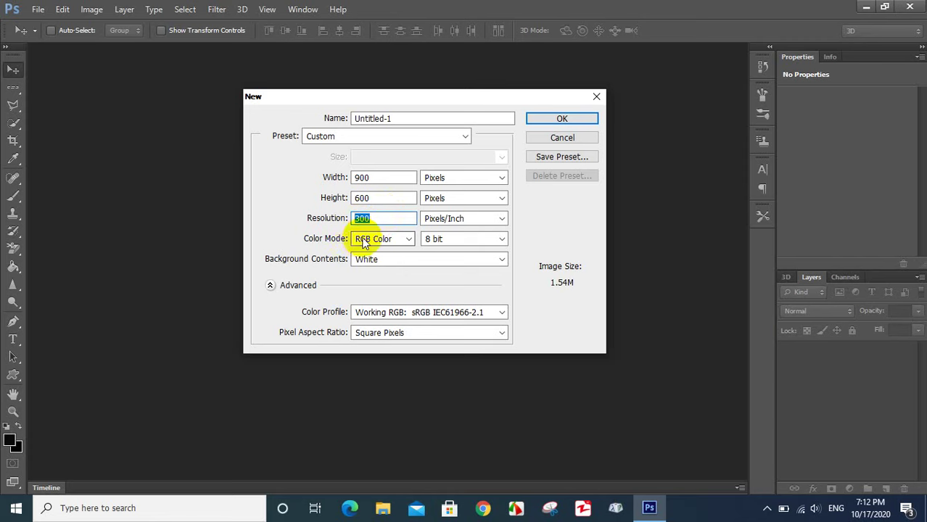
{"action": "left_click", "coordinate": [377, 244]}
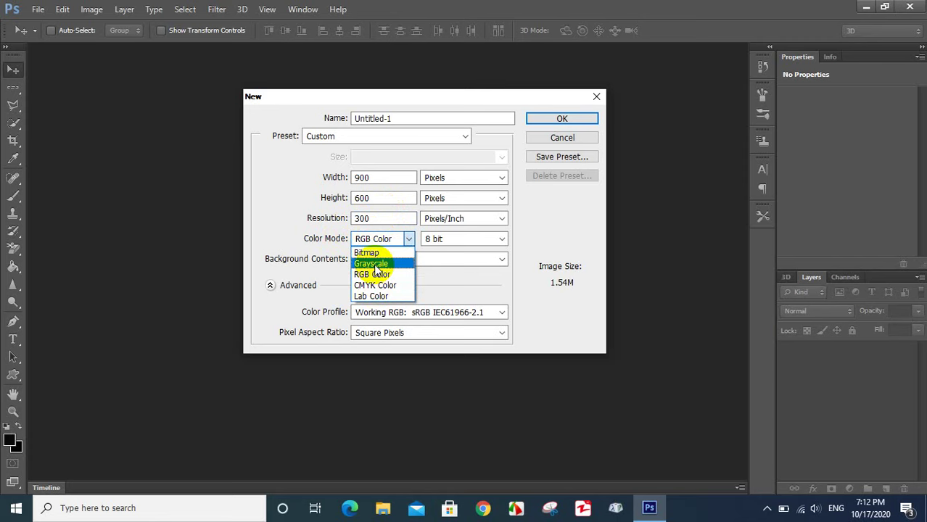
{"action": "left_click", "coordinate": [375, 265]}
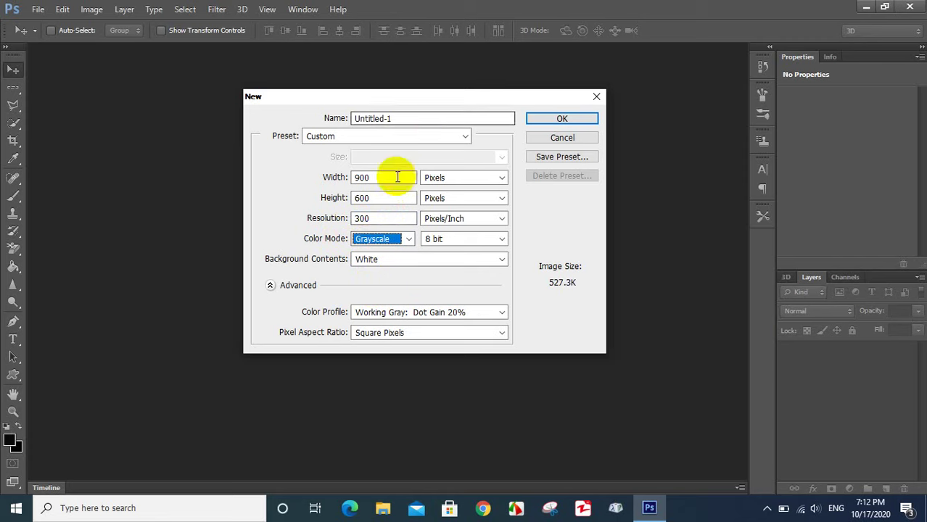
{"action": "left_click", "coordinate": [398, 244]}
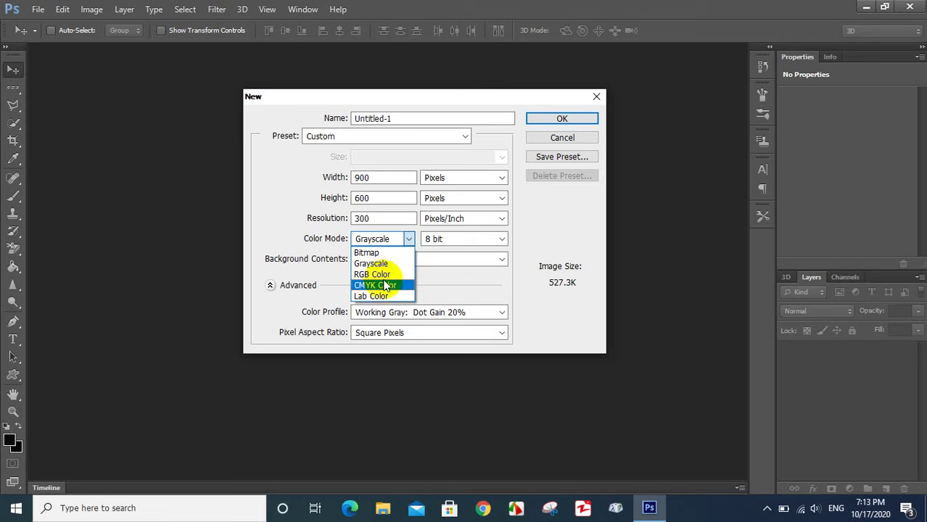
{"action": "left_click", "coordinate": [372, 276]}
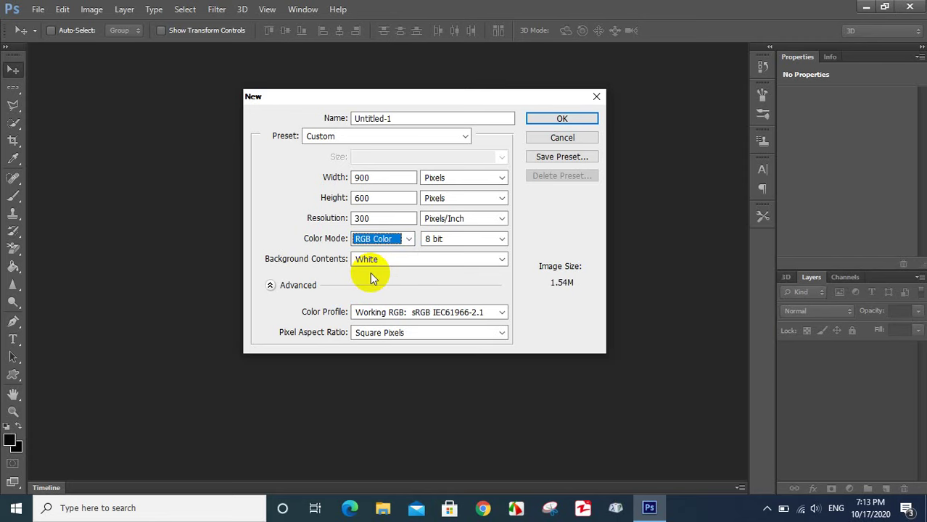
Step: Create the blank 900 × 600 pixel Untitled-1 document and select the Move tool
{"action": "left_click", "coordinate": [558, 120]}
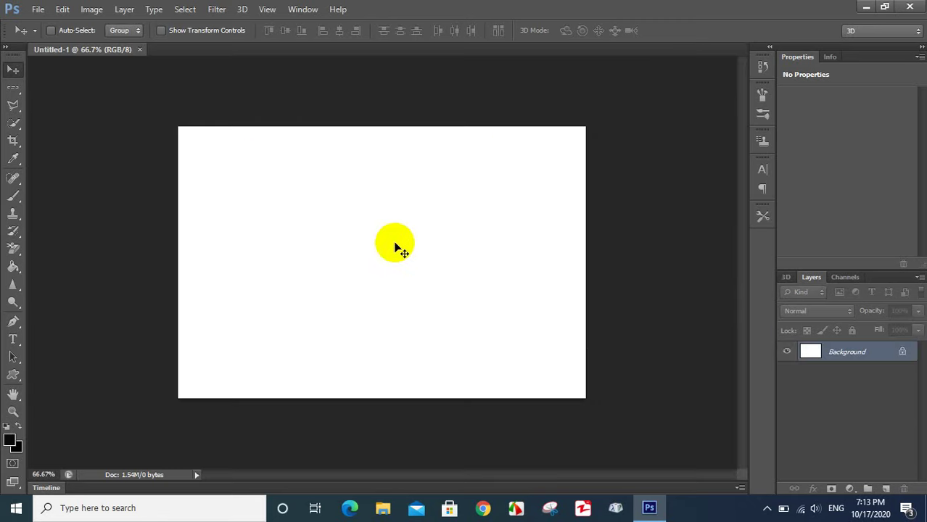
{"action": "left_click", "coordinate": [177, 309]}
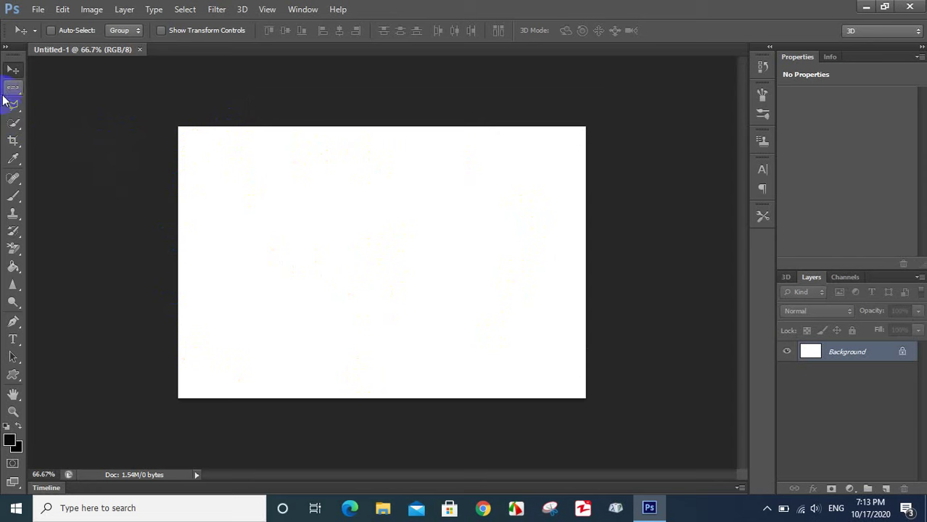
{"action": "left_click", "coordinate": [13, 70]}
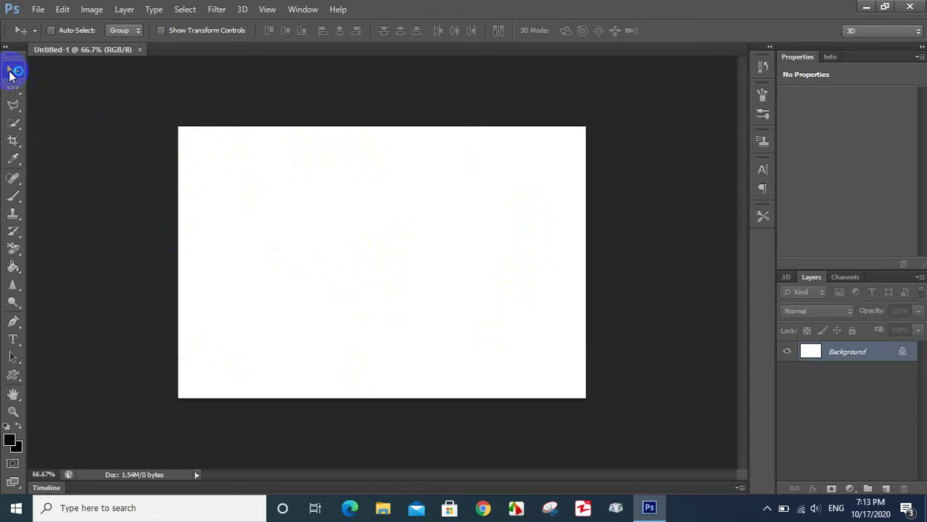
{"action": "left_click", "coordinate": [339, 268]}
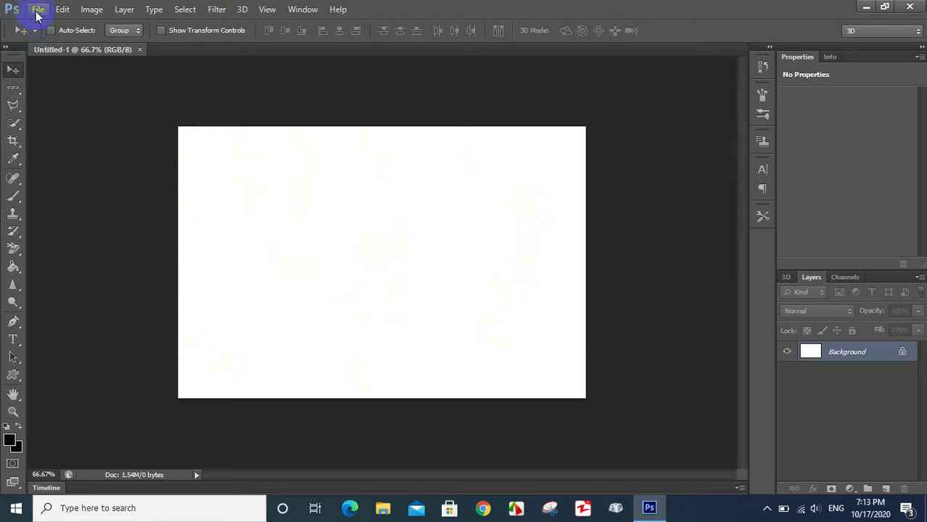
{"action": "left_click", "coordinate": [38, 9]}
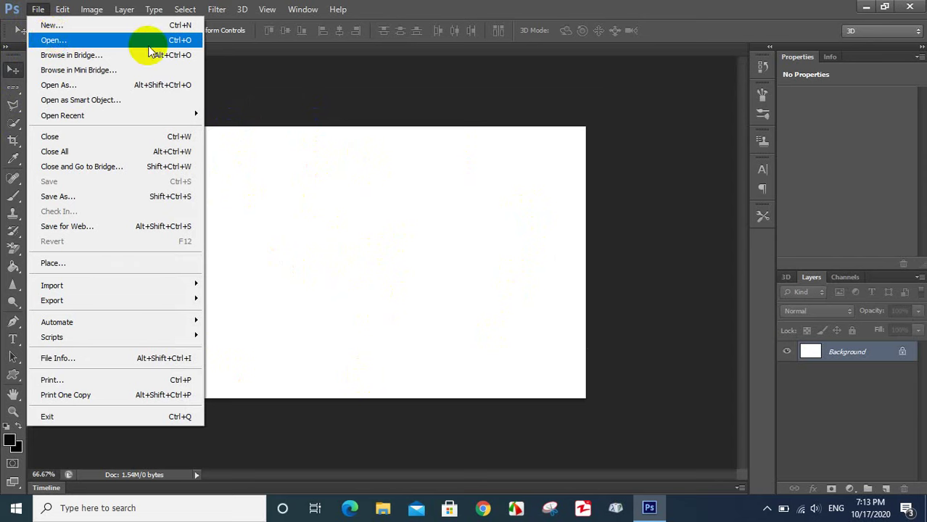
Step: Bring up the Open dialog and look through the Pictures library
{"action": "left_click", "coordinate": [70, 42]}
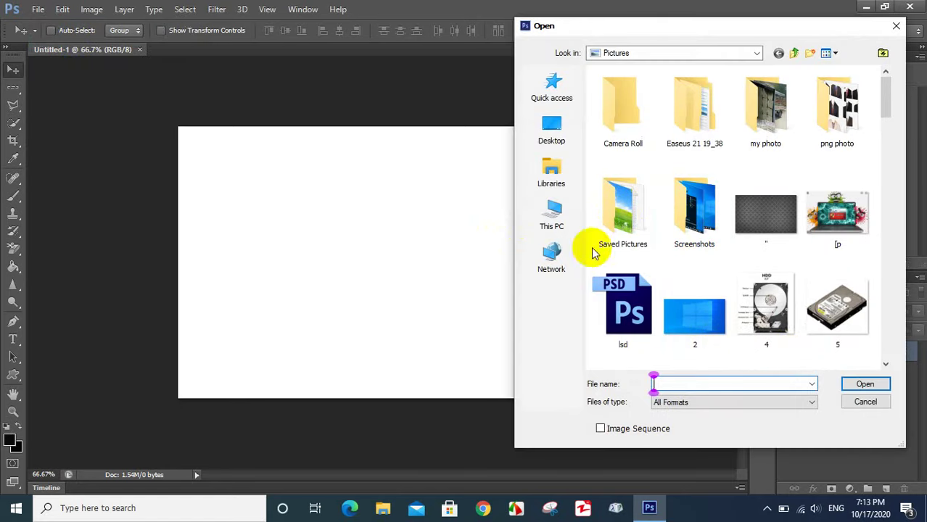
{"action": "left_click", "coordinate": [550, 177]}
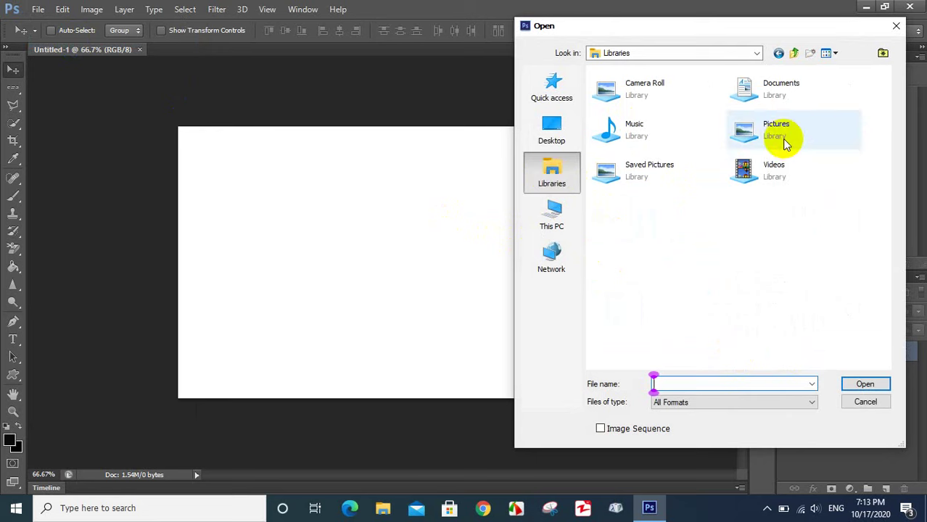
{"action": "double_click", "coordinate": [767, 135]}
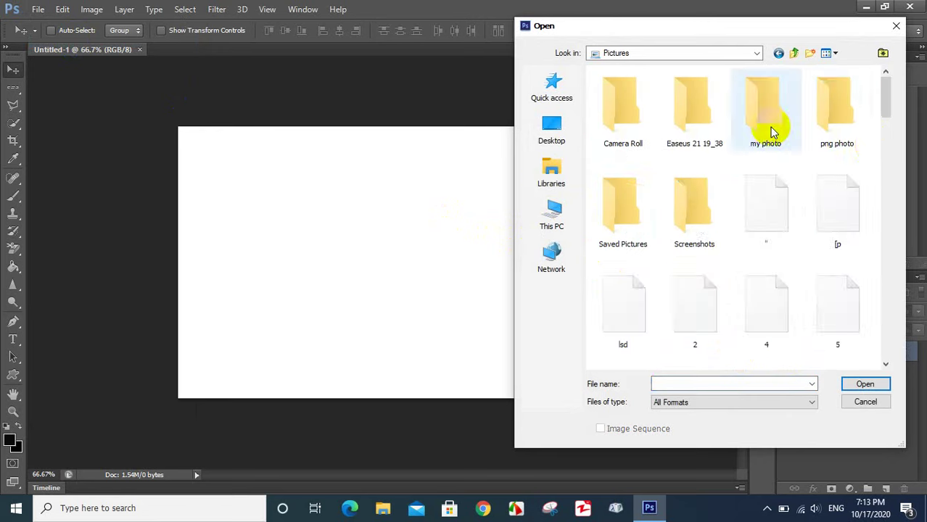
{"action": "mouse_move", "coordinate": [886, 93]}
{"action": "left_mouse_down"}
{"action": "mouse_move", "coordinate": [873, 211]}
{"action": "mouse_move", "coordinate": [854, 118]}
{"action": "mouse_move", "coordinate": [838, 94]}
{"action": "left_mouse_up"}
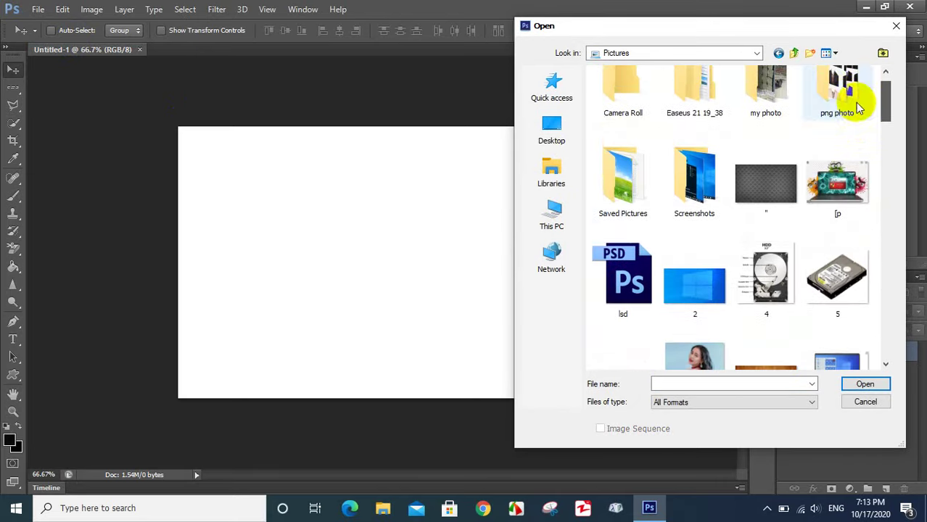
{"action": "left_click", "coordinate": [546, 181]}
Step: Open Screenshot_20200930_082328 from Documents > Zapya > Photo
{"action": "double_click", "coordinate": [794, 86]}
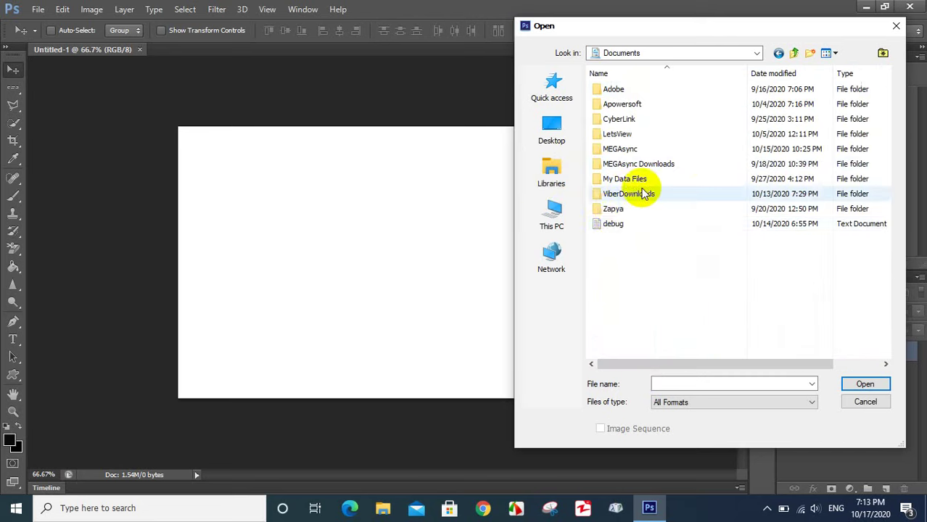
{"action": "left_click", "coordinate": [622, 210]}
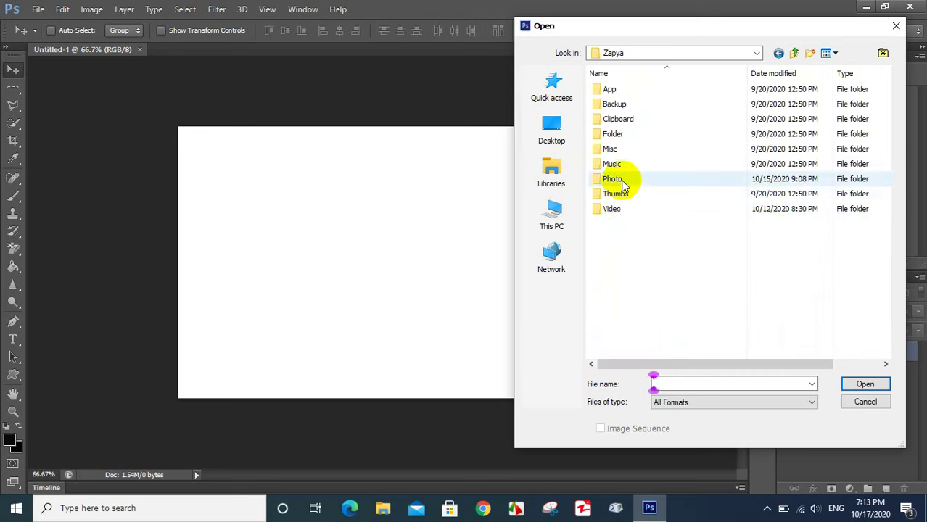
{"action": "double_click", "coordinate": [618, 180]}
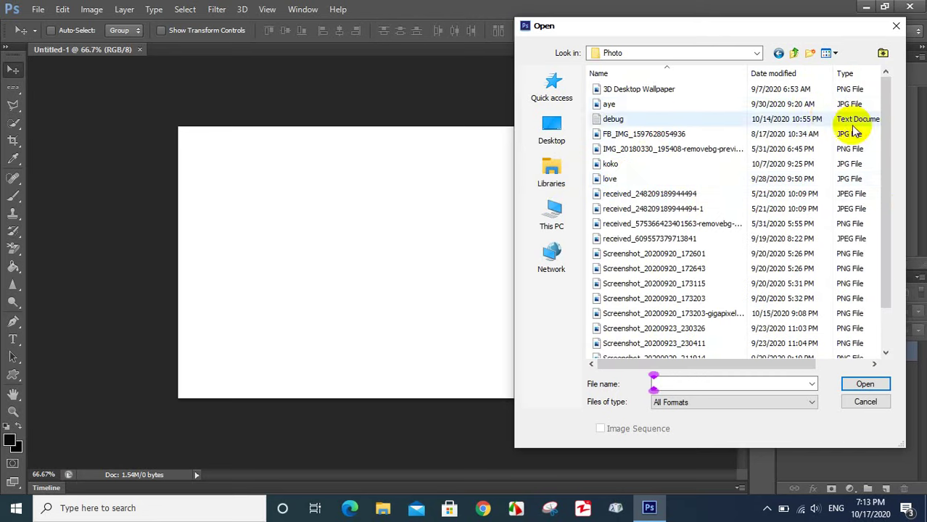
{"action": "left_click_drag", "start_coordinate": [880, 176], "coordinate": [880, 264]}
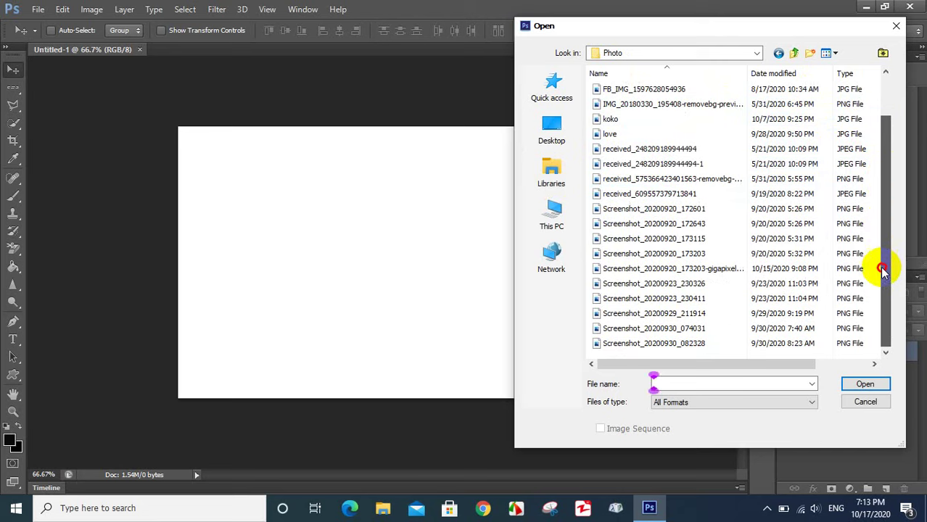
{"action": "left_click", "coordinate": [658, 342]}
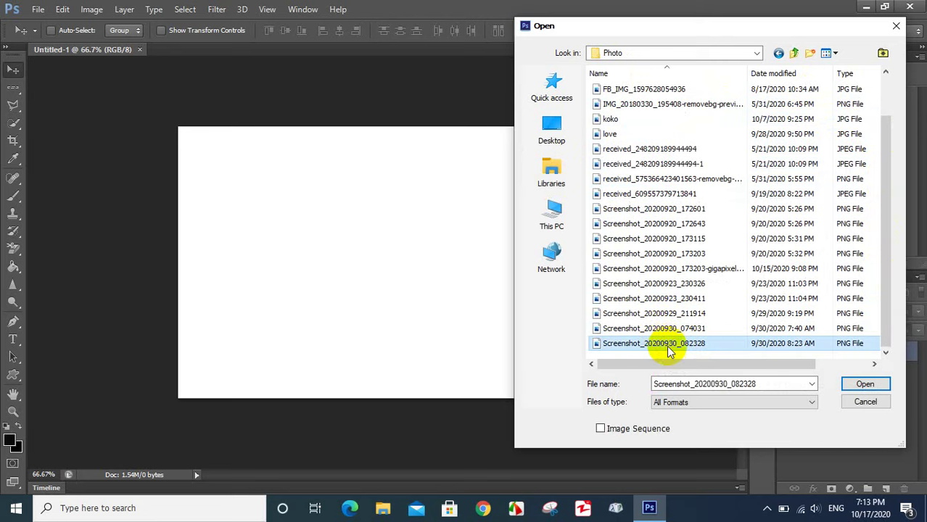
{"action": "left_click", "coordinate": [863, 382]}
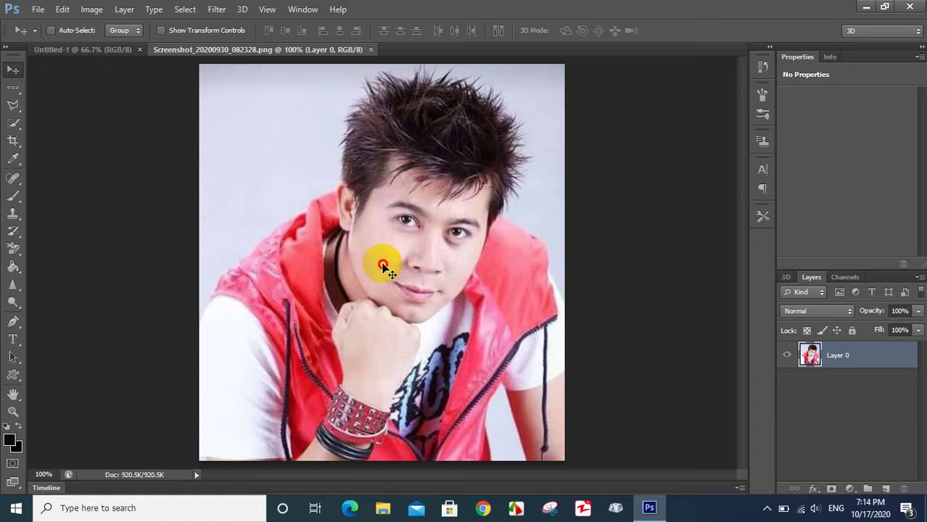
Step: Drag the portrait screenshot onto the Untitled-1 canvas as Layer 1
{"action": "mouse_move", "coordinate": [384, 269]}
{"action": "left_mouse_down"}
{"action": "mouse_move", "coordinate": [114, 53]}
{"action": "mouse_move", "coordinate": [330, 292]}
{"action": "mouse_move", "coordinate": [398, 263]}
{"action": "left_mouse_up"}
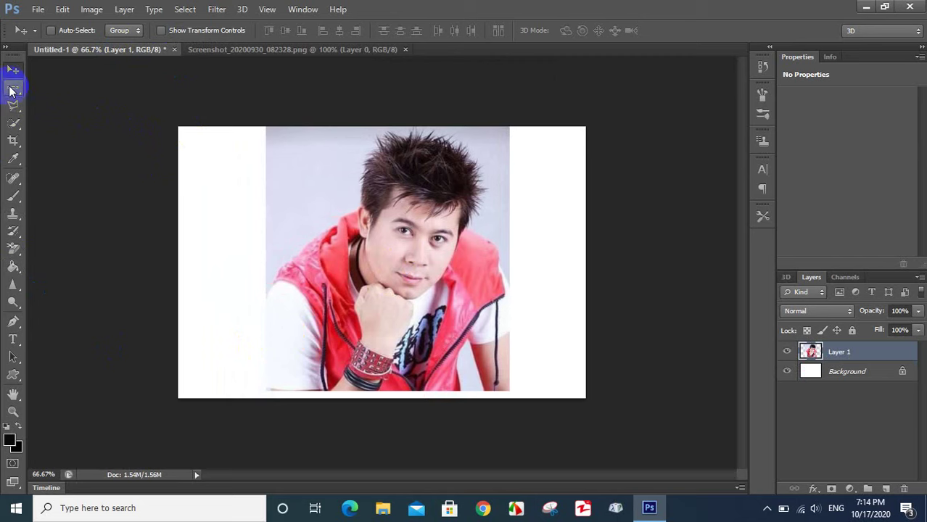
{"action": "left_click", "coordinate": [11, 90]}
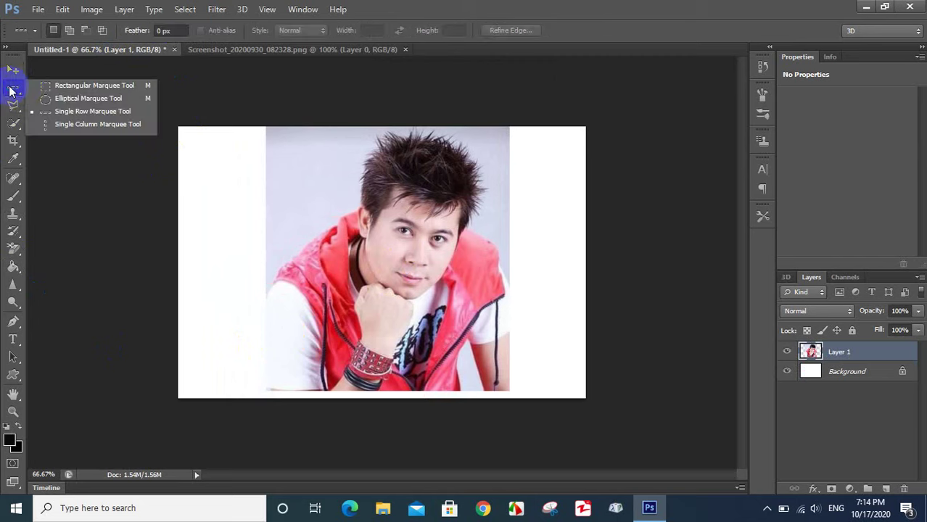
{"action": "left_click", "coordinate": [63, 85]}
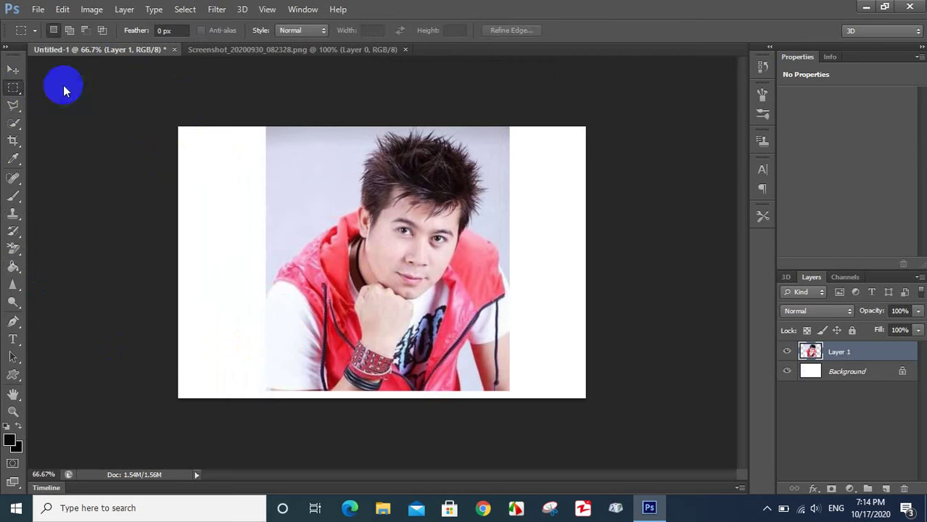
{"action": "left_click", "coordinate": [11, 87]}
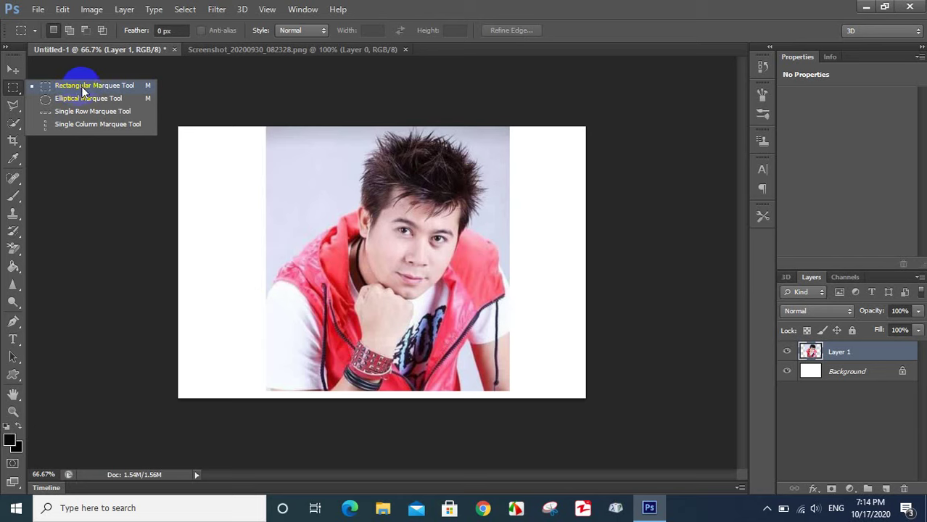
{"action": "left_click", "coordinate": [84, 91]}
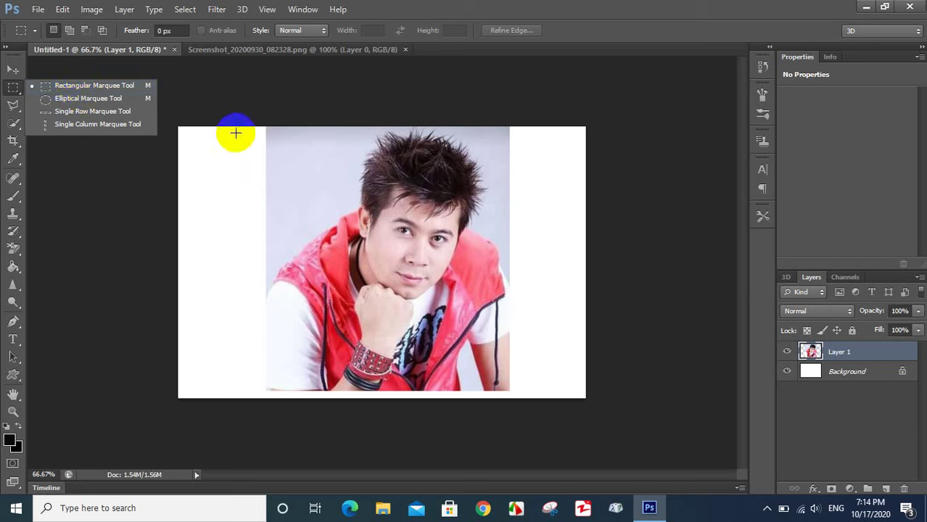
{"action": "left_click_drag", "start_coordinate": [235, 132], "coordinate": [570, 397]}
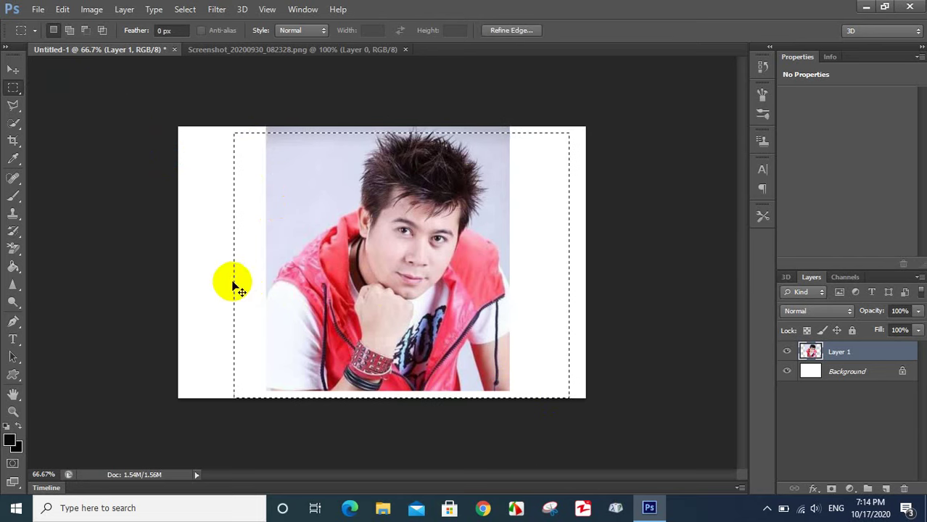
{"action": "left_click", "coordinate": [87, 193]}
{"action": "right_click", "coordinate": [11, 88]}
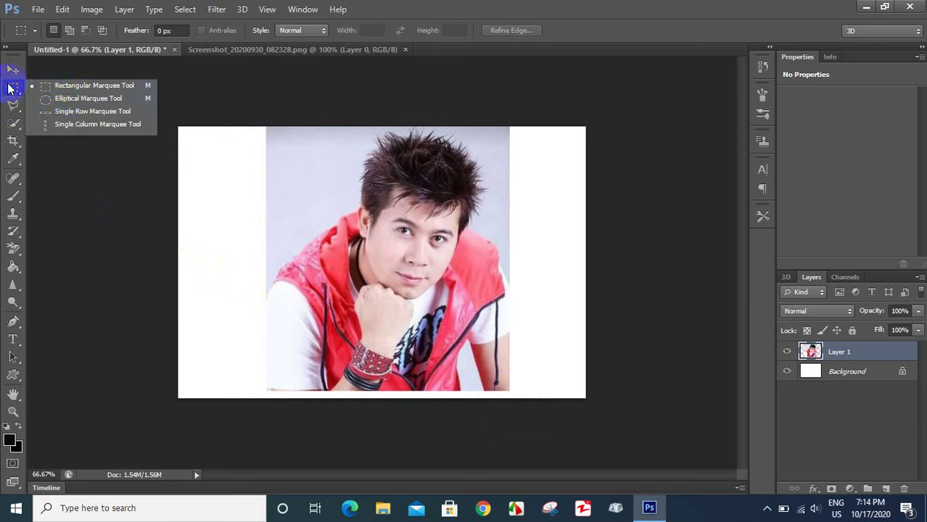
{"action": "left_click", "coordinate": [75, 100]}
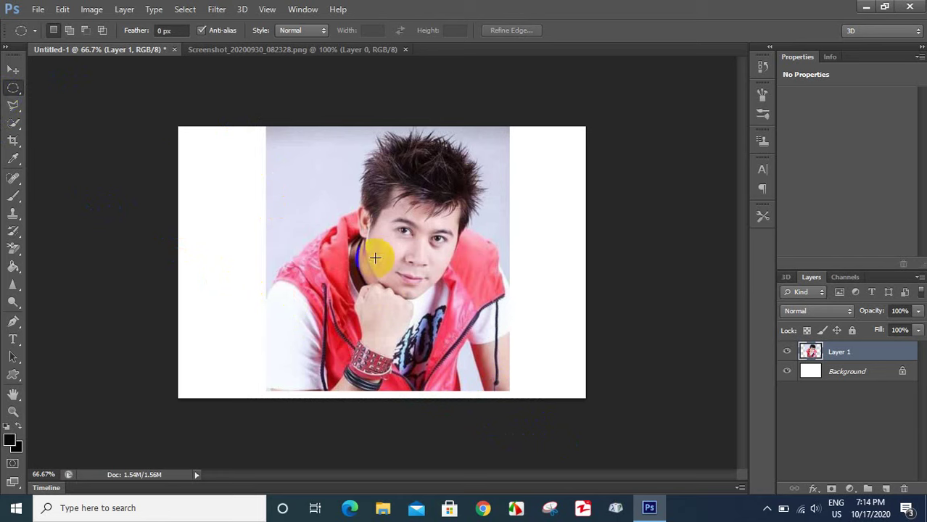
{"action": "mouse_move", "coordinate": [306, 161]}
{"action": "left_mouse_down"}
{"action": "mouse_move", "coordinate": [433, 322]}
{"action": "mouse_move", "coordinate": [455, 456]}
{"action": "left_mouse_up"}
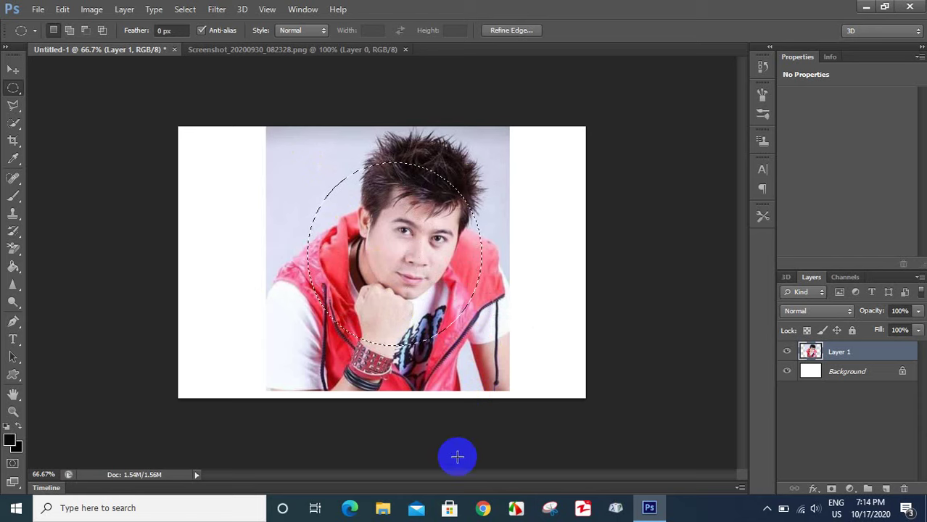
{"action": "left_click", "coordinate": [419, 396]}
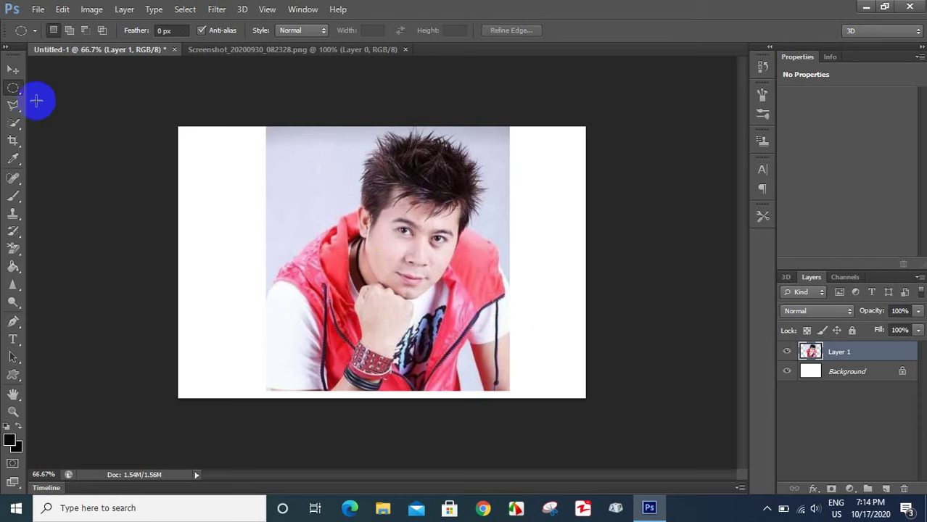
{"action": "left_click", "coordinate": [11, 88]}
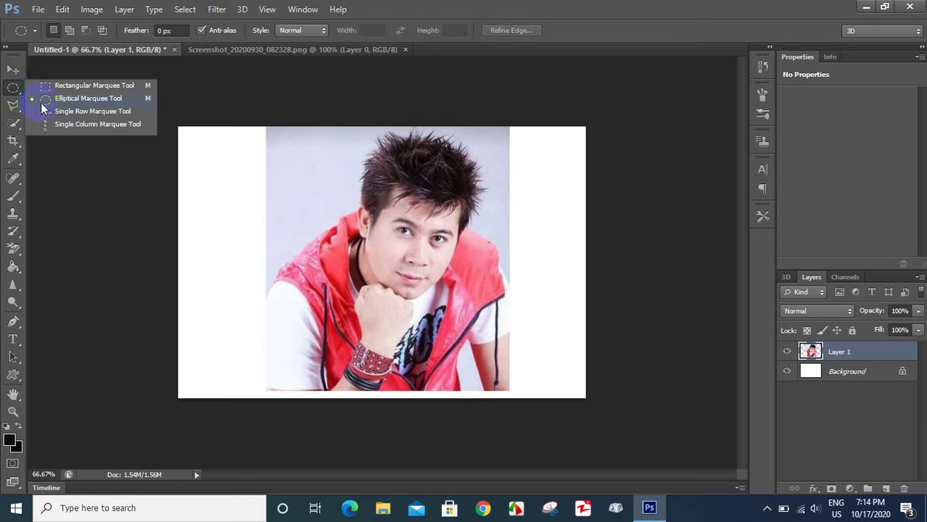
{"action": "left_click", "coordinate": [80, 113]}
{"action": "left_click_drag", "start_coordinate": [433, 203], "coordinate": [454, 187]}
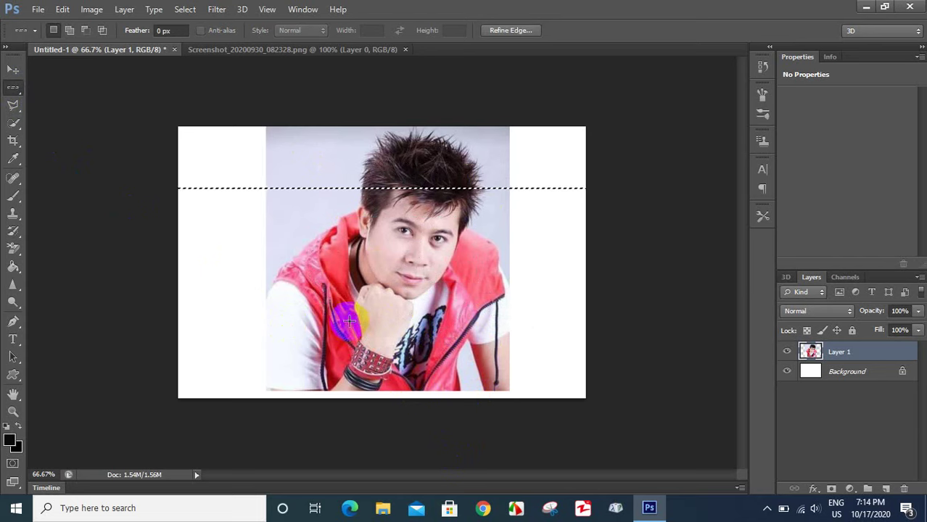
{"action": "left_click", "coordinate": [350, 326]}
{"action": "left_click", "coordinate": [10, 88]}
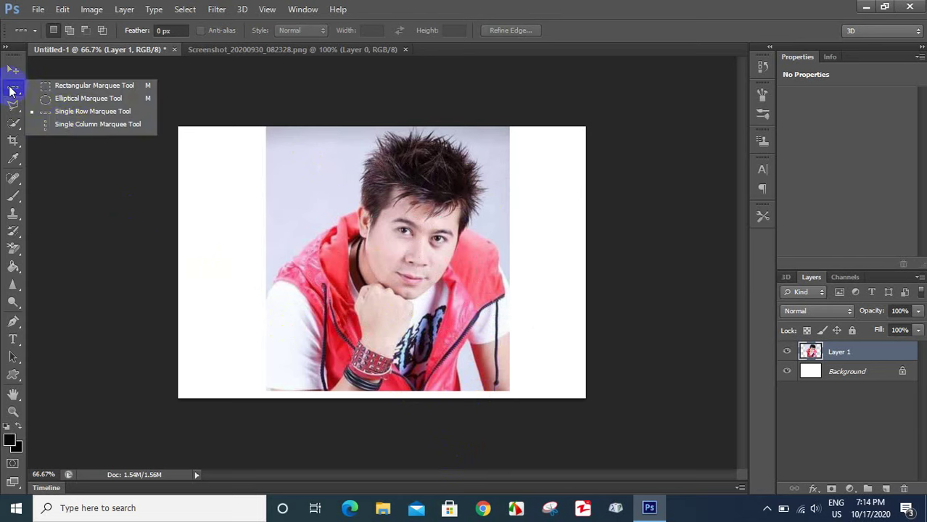
{"action": "left_click", "coordinate": [106, 125]}
{"action": "left_click_drag", "start_coordinate": [203, 290], "coordinate": [200, 313]}
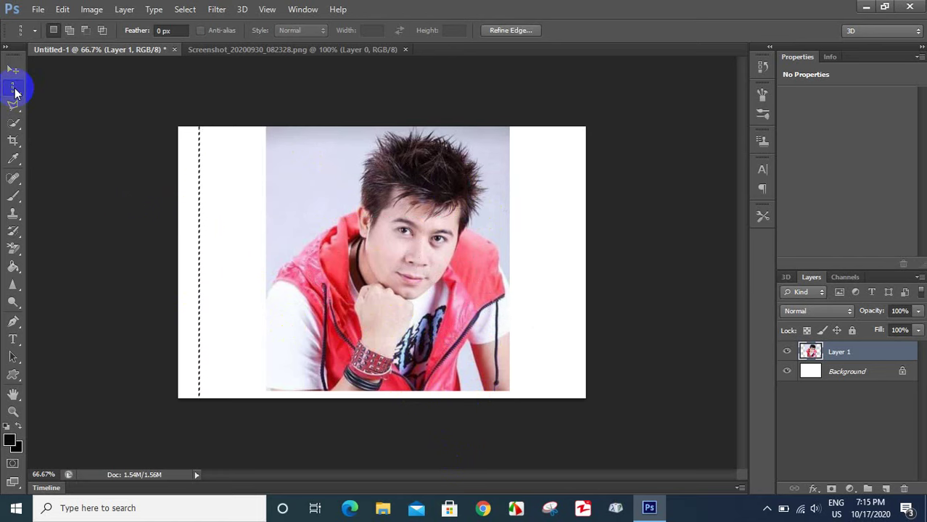
{"action": "key", "text": "ctrl+d"}
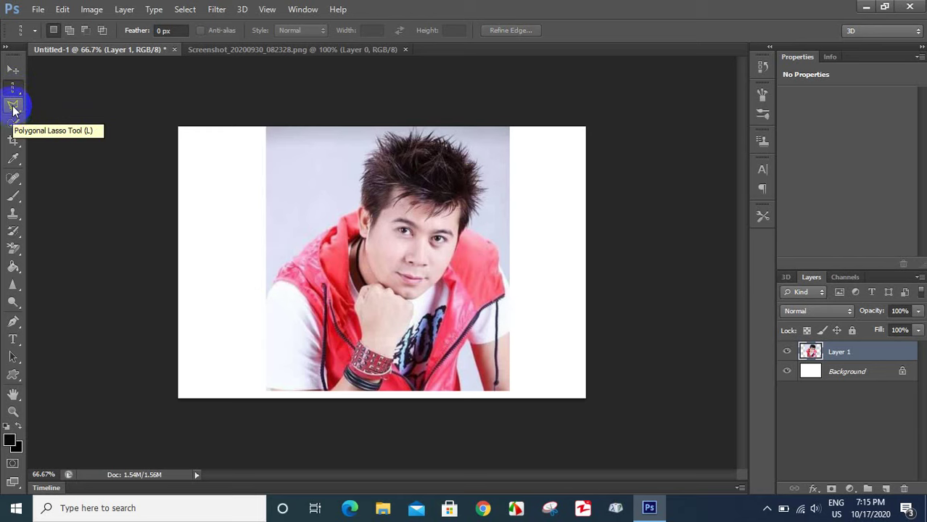
{"action": "right_click", "coordinate": [13, 87]}
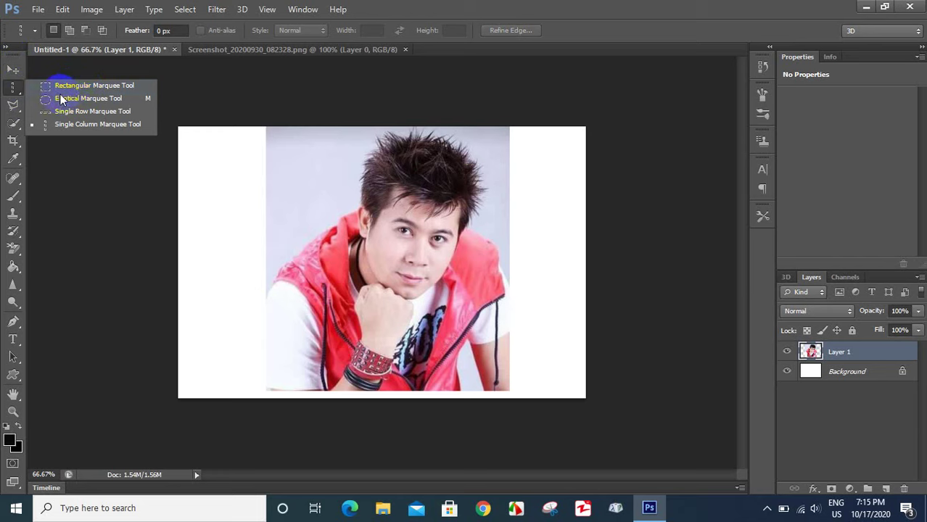
{"action": "left_click", "coordinate": [12, 109]}
{"action": "right_click", "coordinate": [12, 106]}
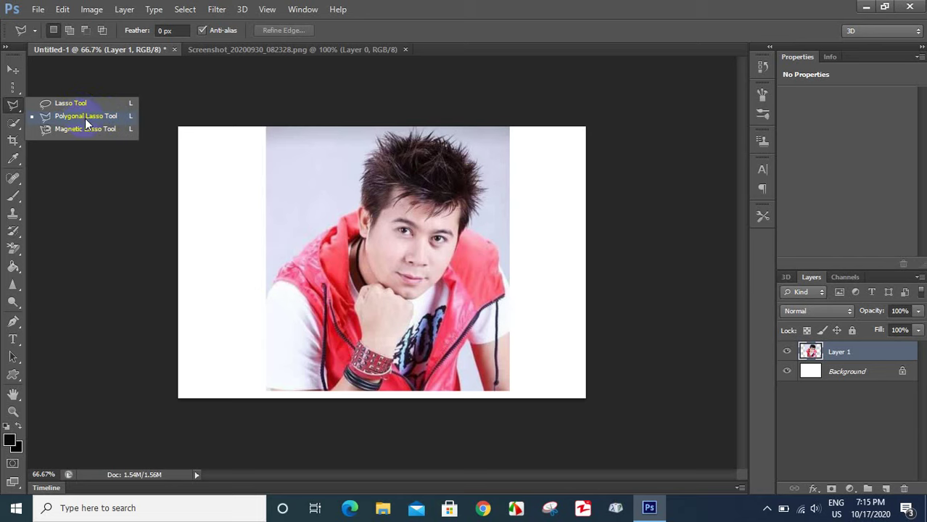
{"action": "left_click", "coordinate": [72, 106]}
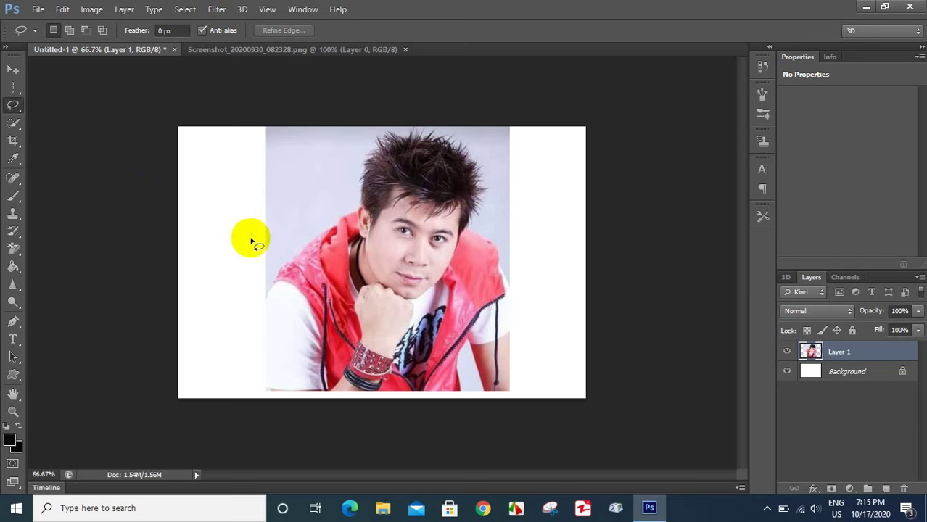
{"action": "left_click_drag", "start_coordinate": [297, 229], "coordinate": [312, 332]}
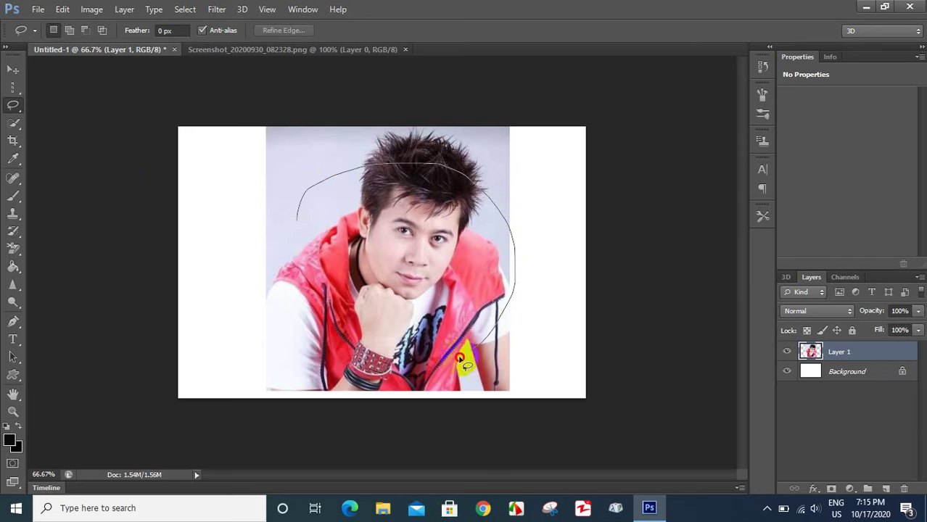
{"action": "left_click_drag", "start_coordinate": [312, 332], "coordinate": [296, 216]}
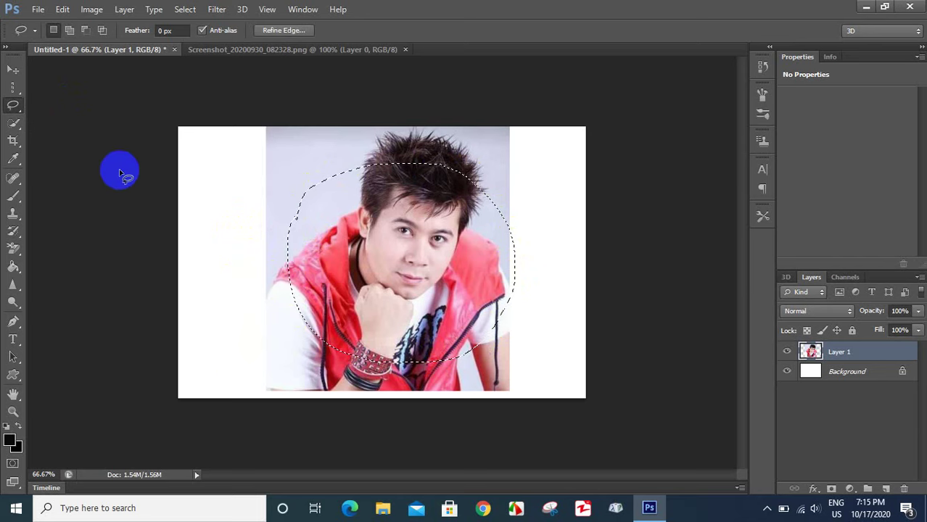
{"action": "left_click", "coordinate": [119, 169]}
{"action": "right_click", "coordinate": [20, 109]}
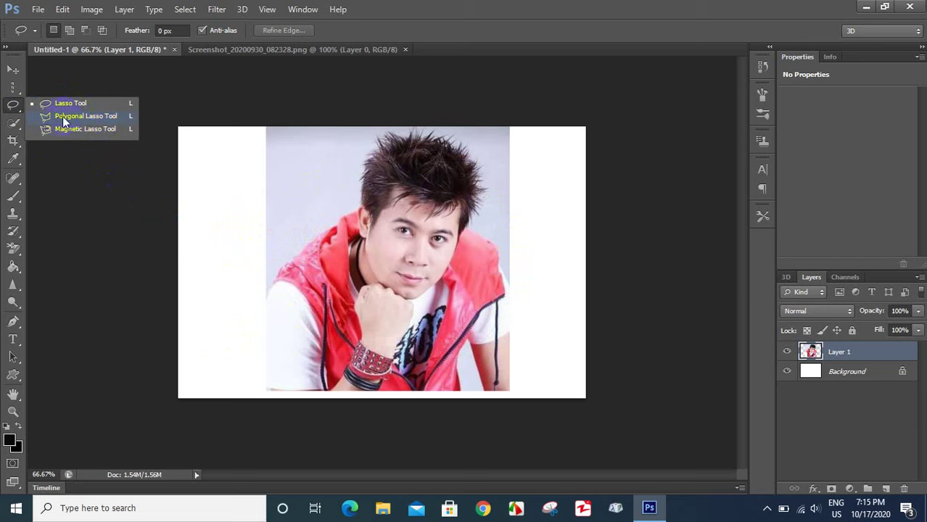
{"action": "left_click", "coordinate": [86, 116]}
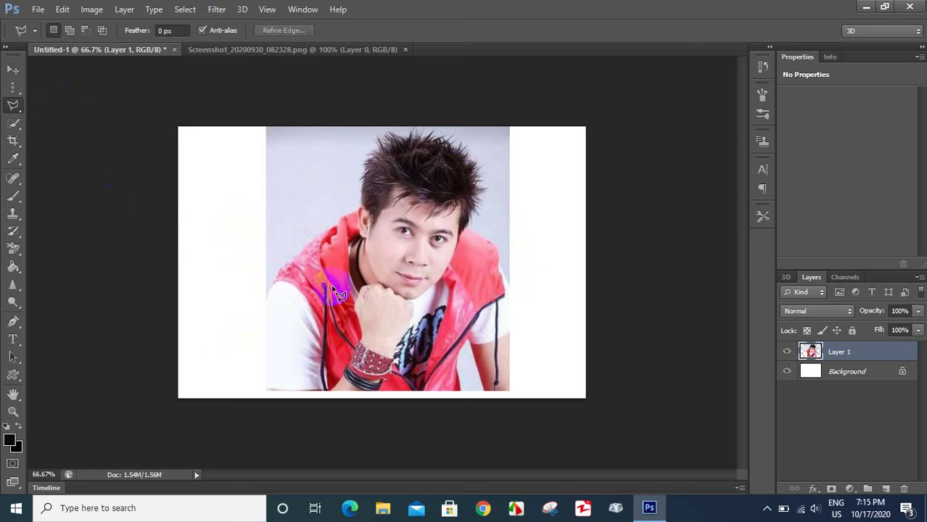
{"action": "left_click", "coordinate": [276, 272]}
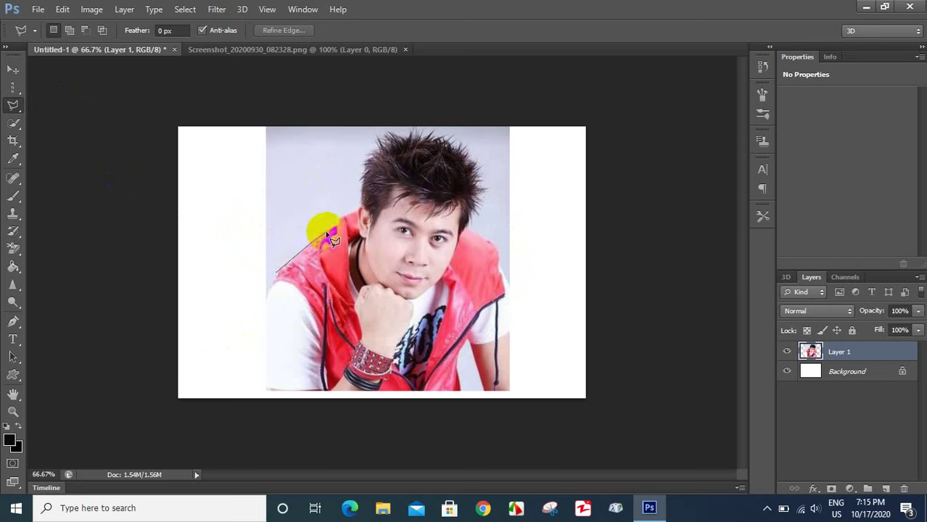
{"action": "left_click", "coordinate": [358, 211]}
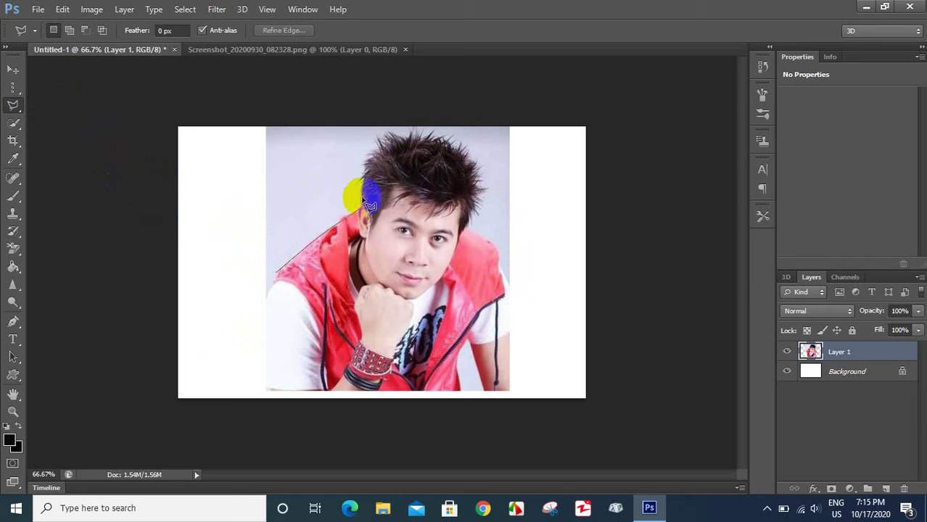
{"action": "left_click", "coordinate": [364, 153]}
{"action": "left_click", "coordinate": [534, 158]}
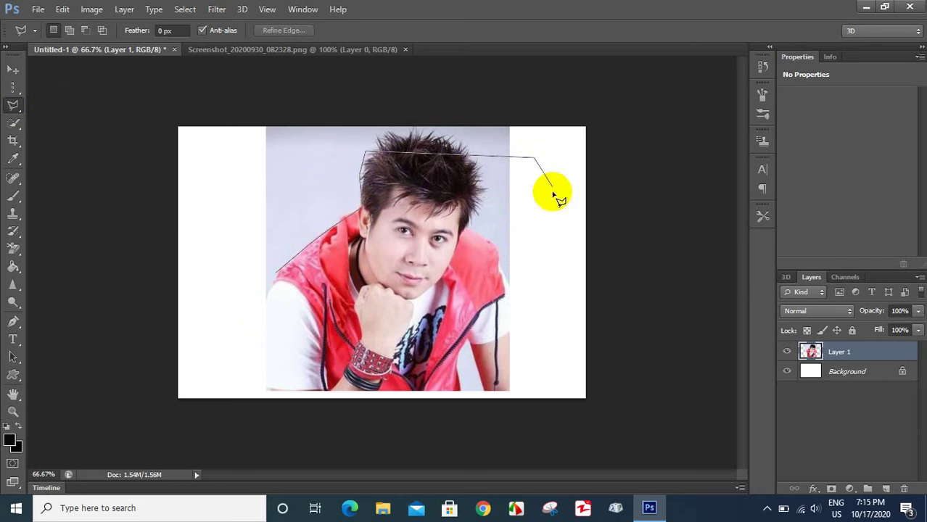
{"action": "left_click", "coordinate": [553, 330]}
{"action": "left_click", "coordinate": [497, 400]}
{"action": "left_click", "coordinate": [246, 311]}
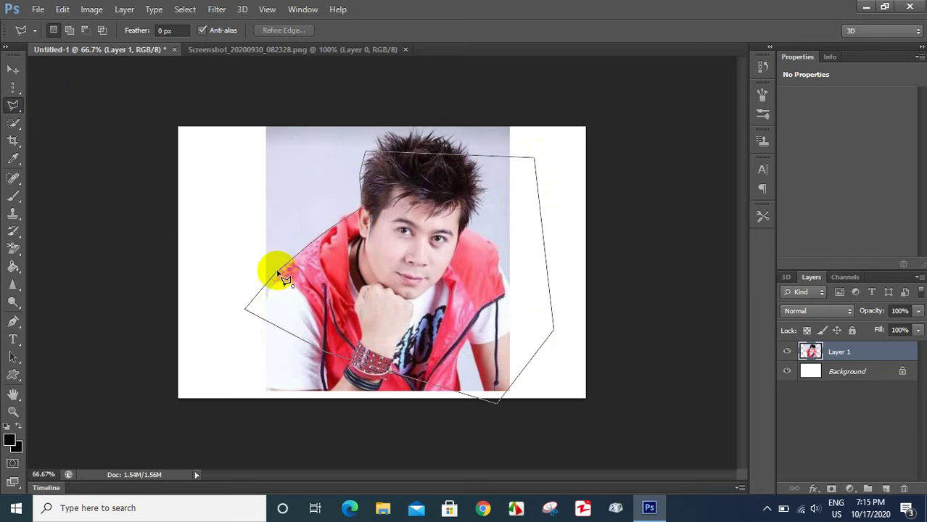
{"action": "left_click", "coordinate": [279, 274]}
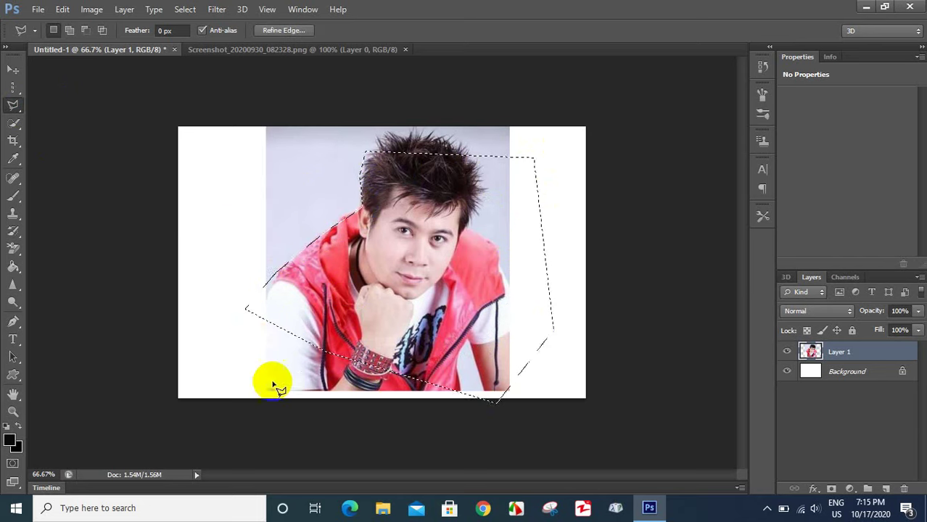
{"action": "left_click", "coordinate": [373, 168]}
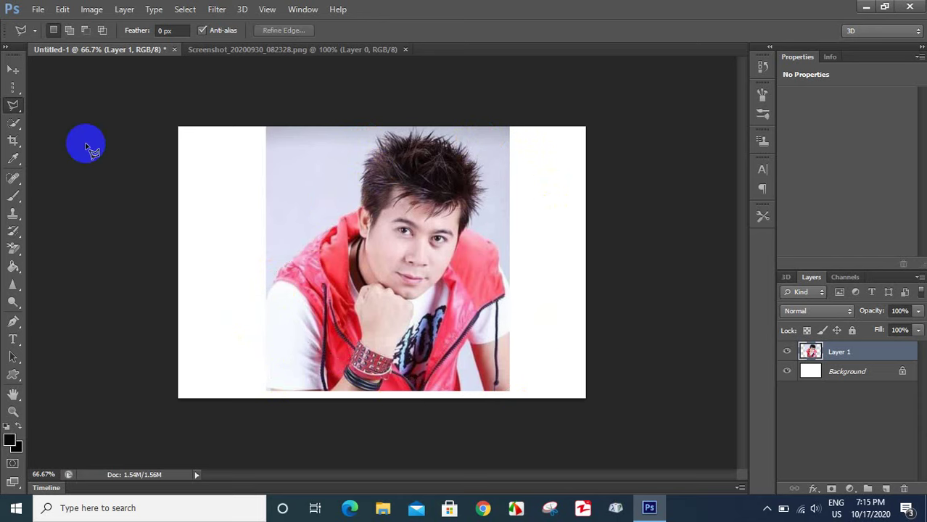
{"action": "left_click", "coordinate": [12, 127]}
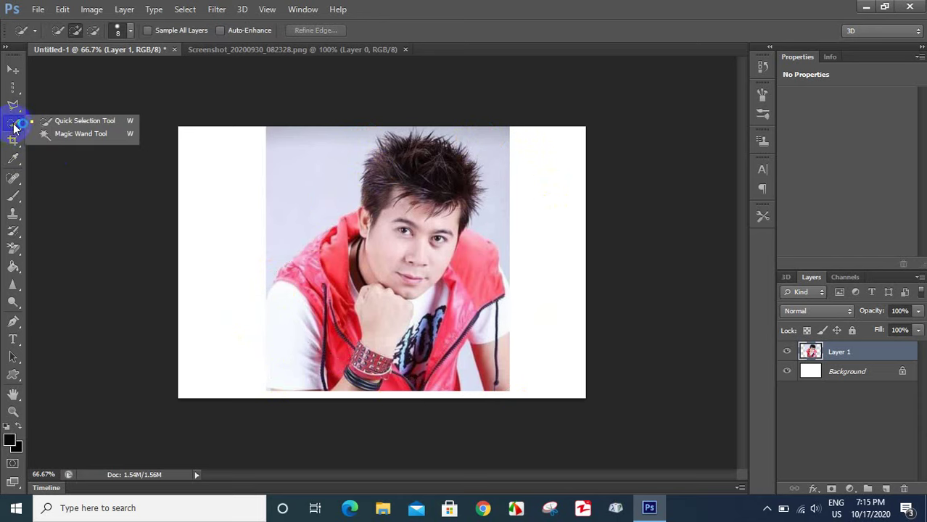
{"action": "left_click", "coordinate": [75, 123]}
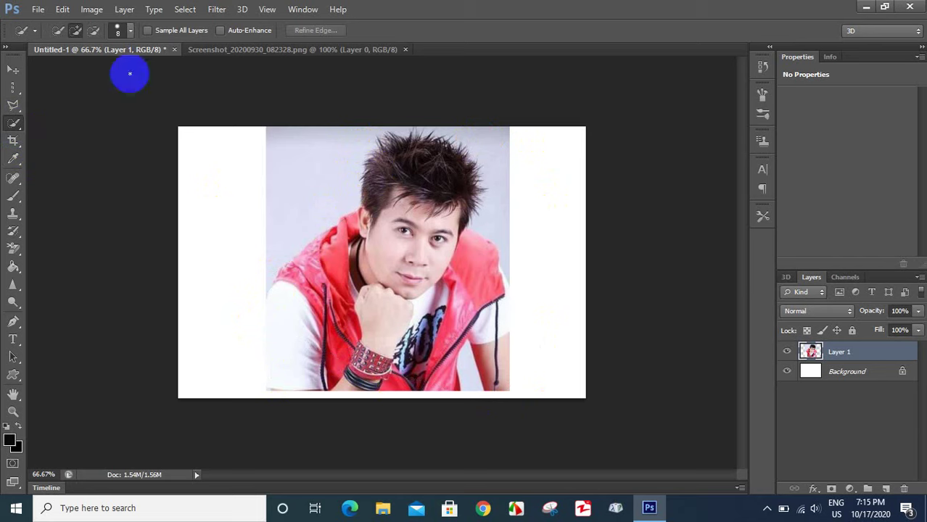
{"action": "left_click", "coordinate": [327, 235]}
{"action": "key", "text": "bracketright"}
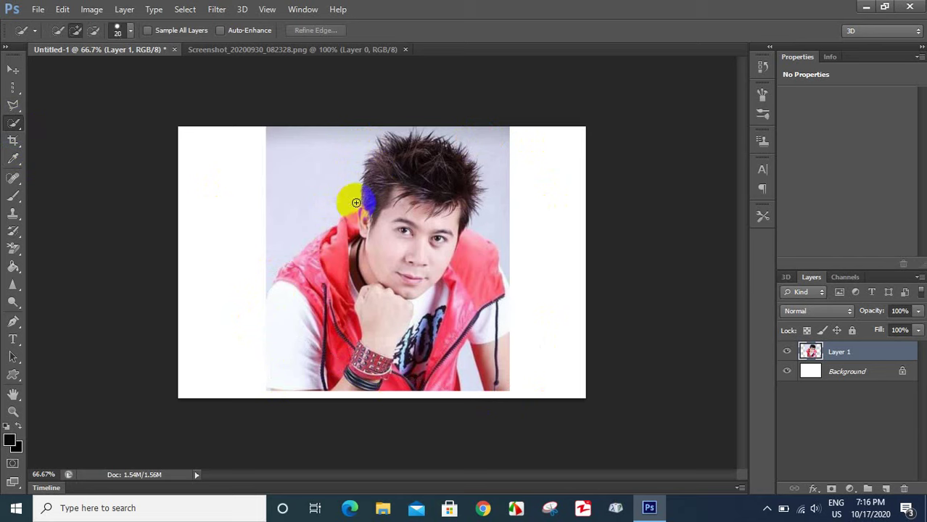
{"action": "mouse_move", "coordinate": [390, 188]}
{"action": "left_mouse_down"}
{"action": "mouse_move", "coordinate": [462, 371]}
{"action": "mouse_move", "coordinate": [364, 320]}
{"action": "mouse_move", "coordinate": [296, 266]}
{"action": "mouse_move", "coordinate": [446, 209]}
{"action": "left_mouse_up"}
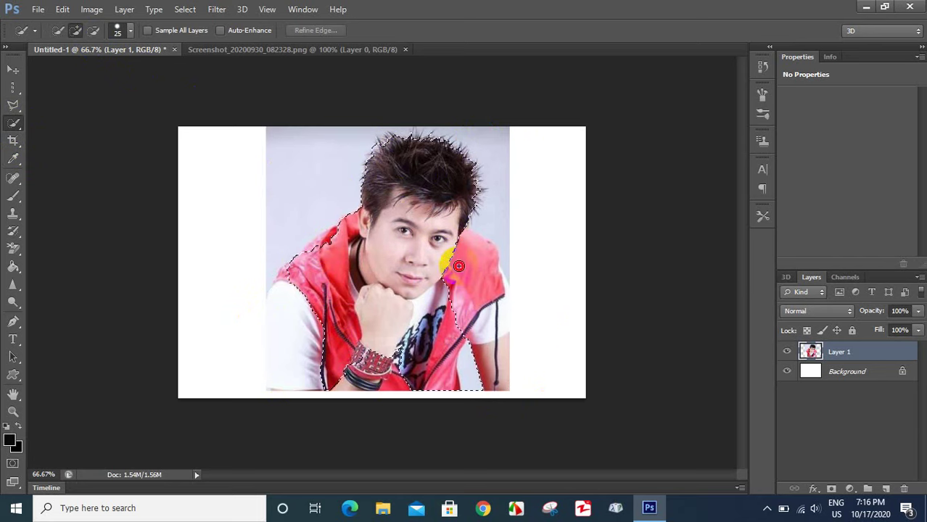
{"action": "left_click_drag", "start_coordinate": [446, 209], "coordinate": [476, 154]}
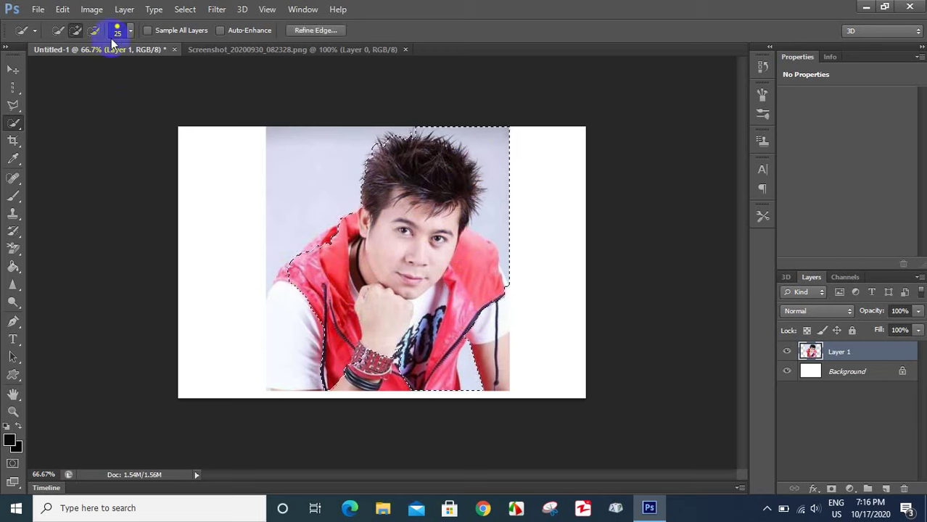
{"action": "left_click", "coordinate": [93, 32]}
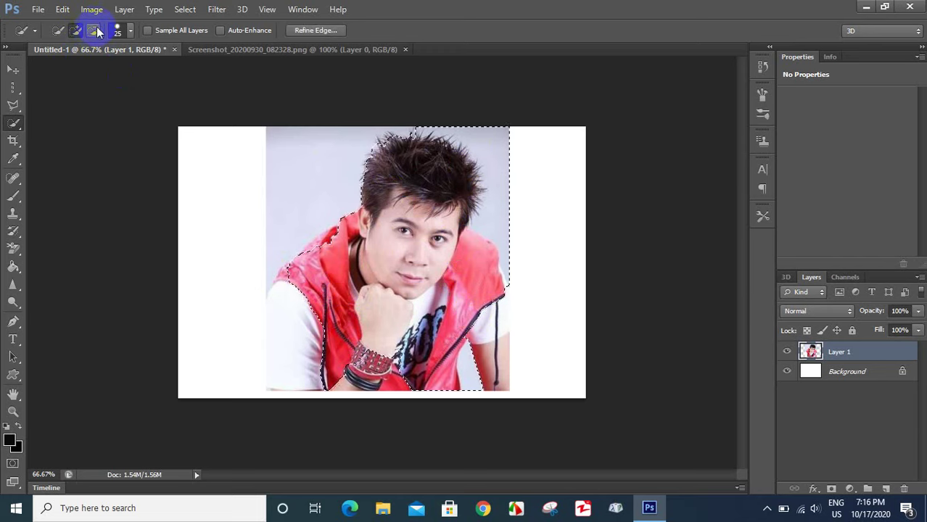
{"action": "left_click", "coordinate": [505, 155]}
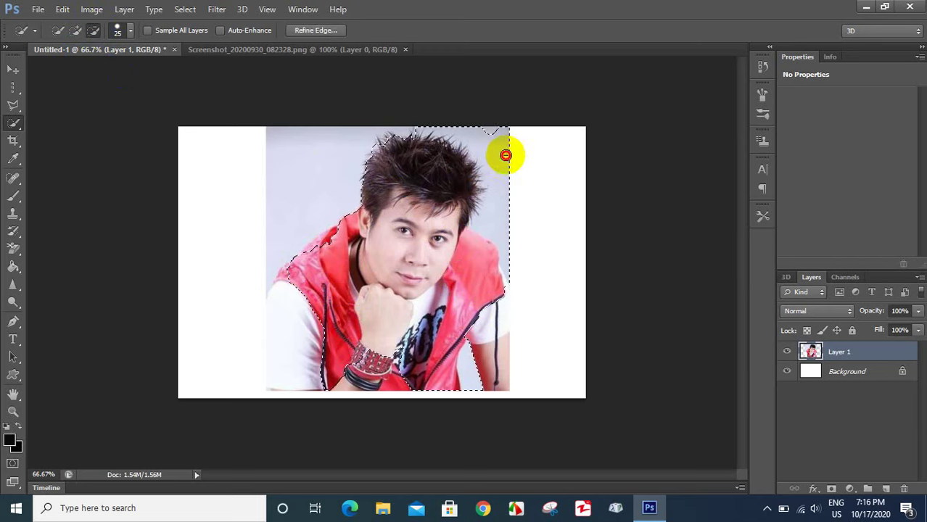
{"action": "left_click_drag", "start_coordinate": [506, 154], "coordinate": [606, 341]}
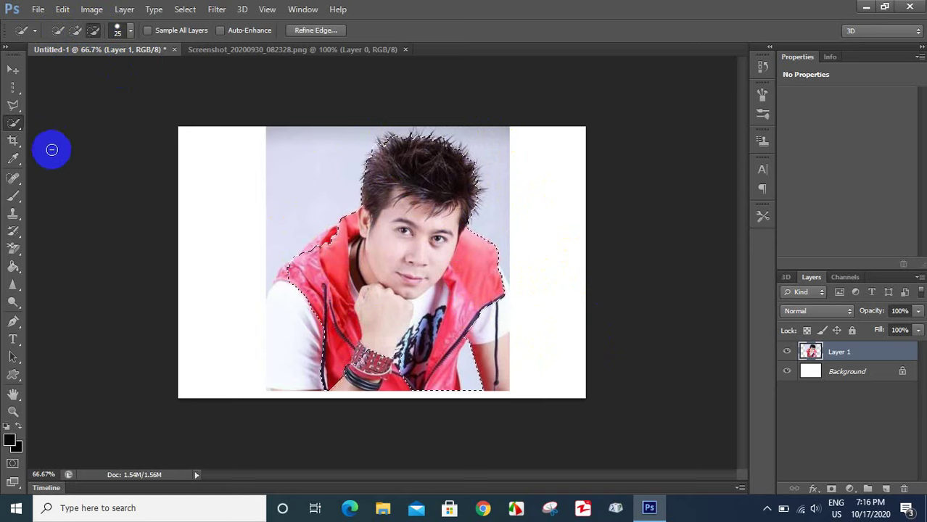
{"action": "key", "text": "ctrl+d"}
Step: With the Magic Wand Tool, select the white canvas margins beside the man's photo
{"action": "right_click", "coordinate": [14, 125]}
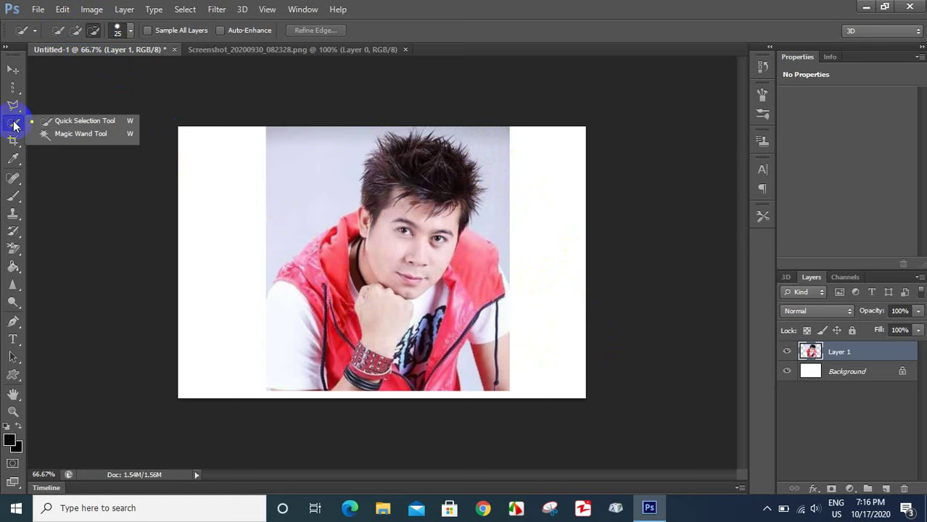
{"action": "left_click", "coordinate": [73, 121]}
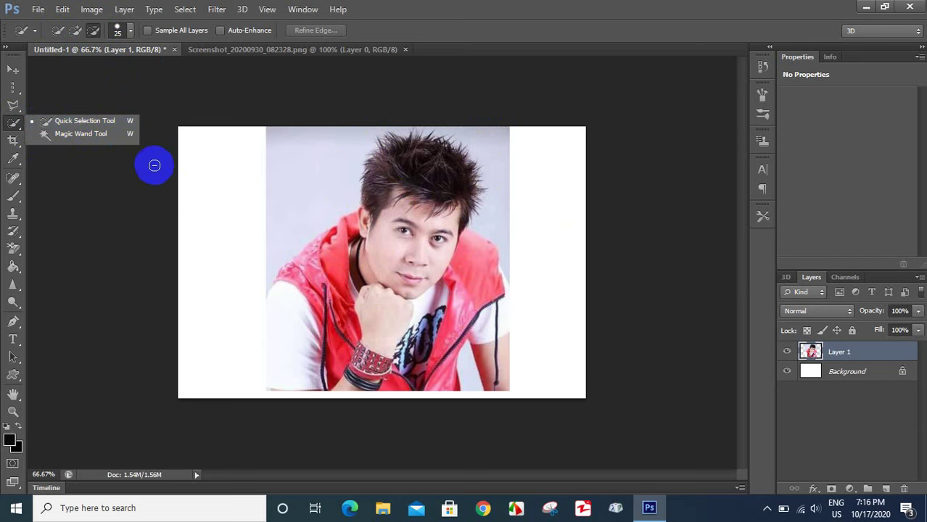
{"action": "left_click", "coordinate": [69, 136]}
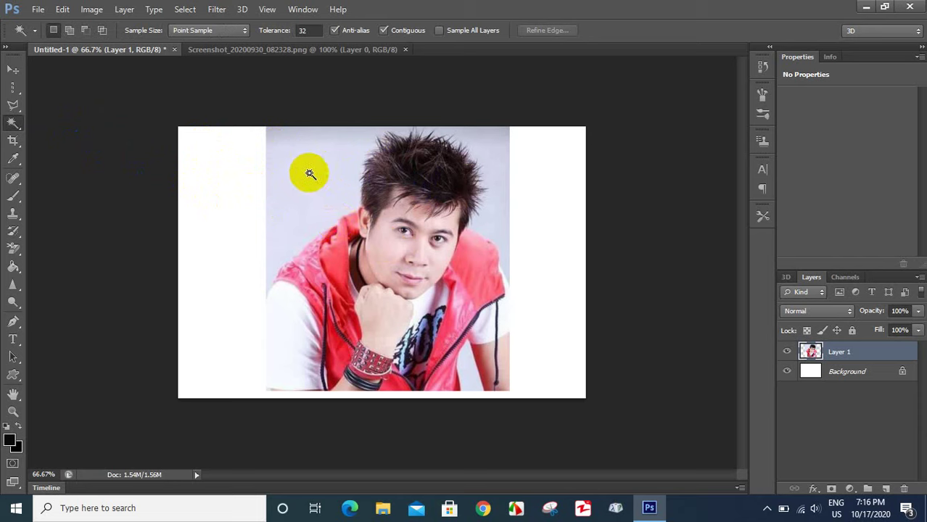
{"action": "left_click", "coordinate": [329, 203]}
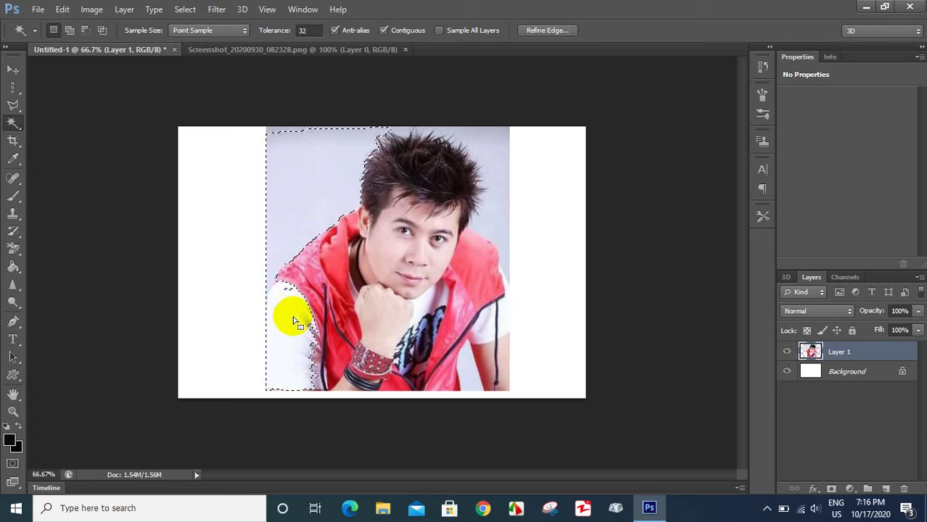
{"action": "left_click", "coordinate": [301, 124]}
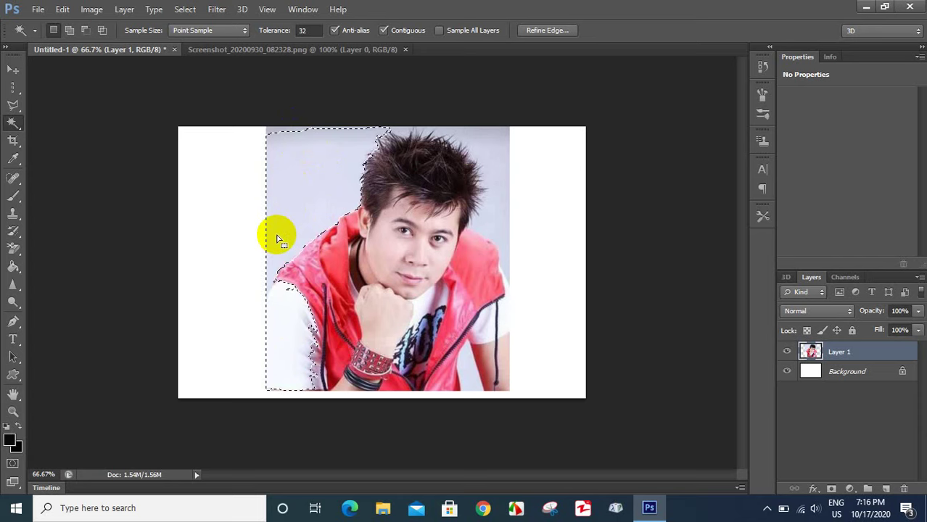
{"action": "key", "text": "ctrl+d"}
{"action": "left_click", "coordinate": [205, 191]}
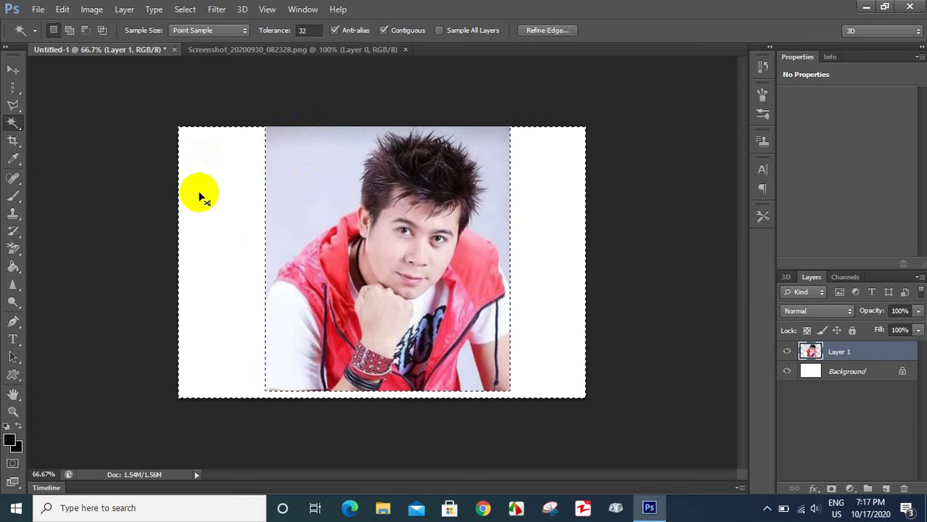
Step: Deselect, then open aye.jpg from the Photo folder as a new document
{"action": "left_click", "coordinate": [153, 176]}
{"action": "left_click", "coordinate": [39, 10]}
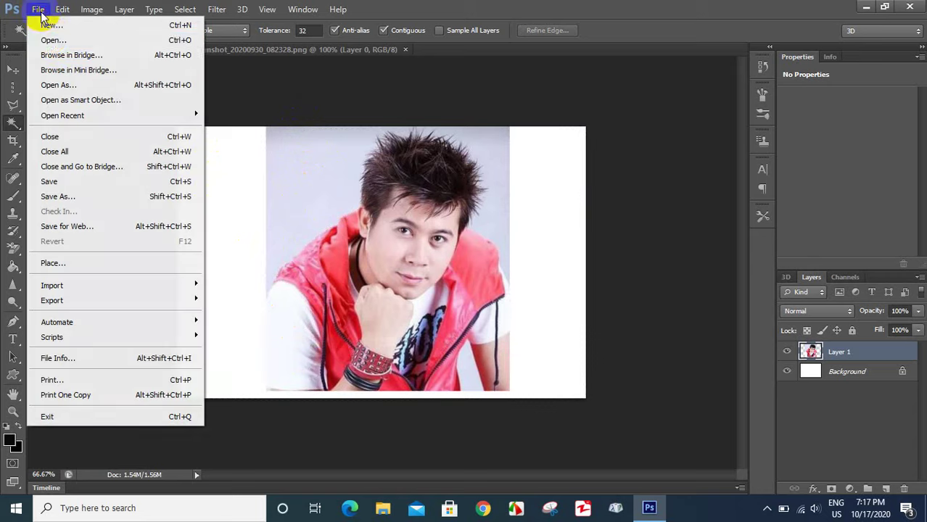
{"action": "left_click", "coordinate": [51, 40]}
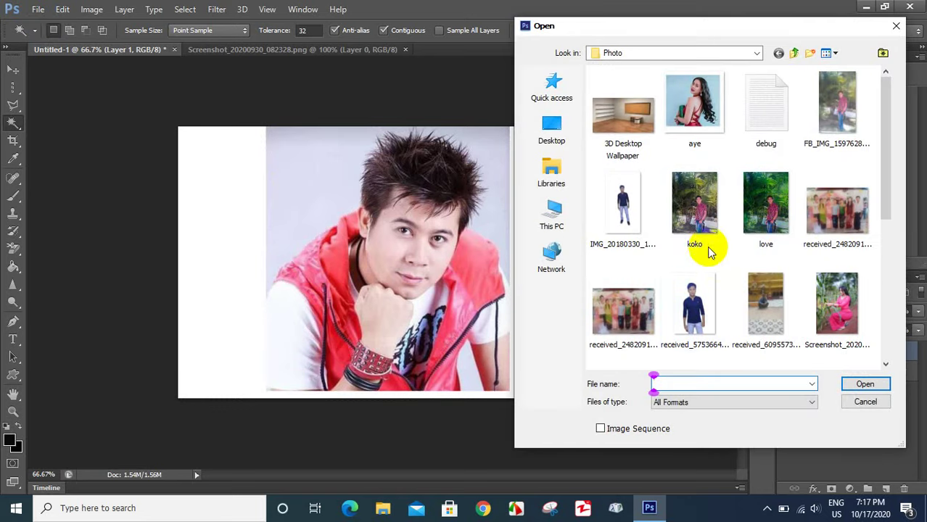
{"action": "left_click", "coordinate": [694, 105]}
{"action": "left_click", "coordinate": [865, 384]}
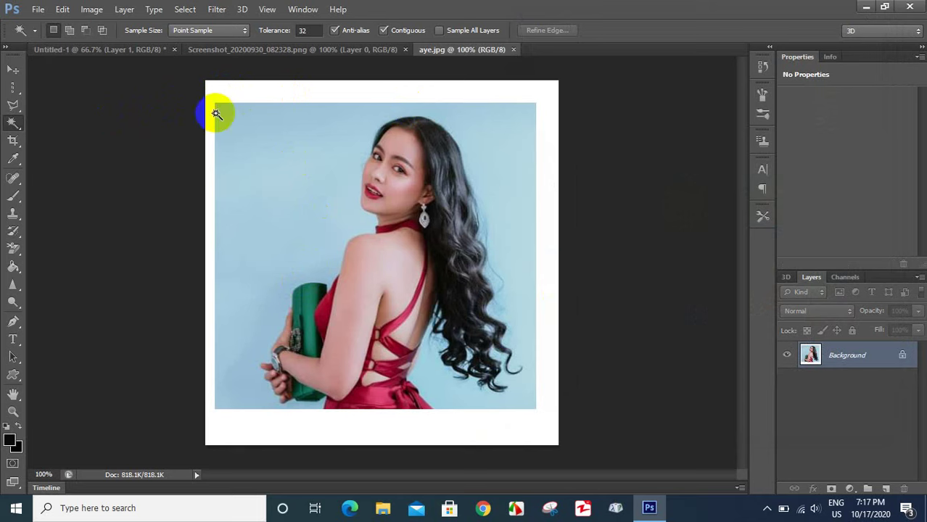
Step: Magic Wand the white border, then the light blue background around the woman
{"action": "left_click", "coordinate": [226, 93]}
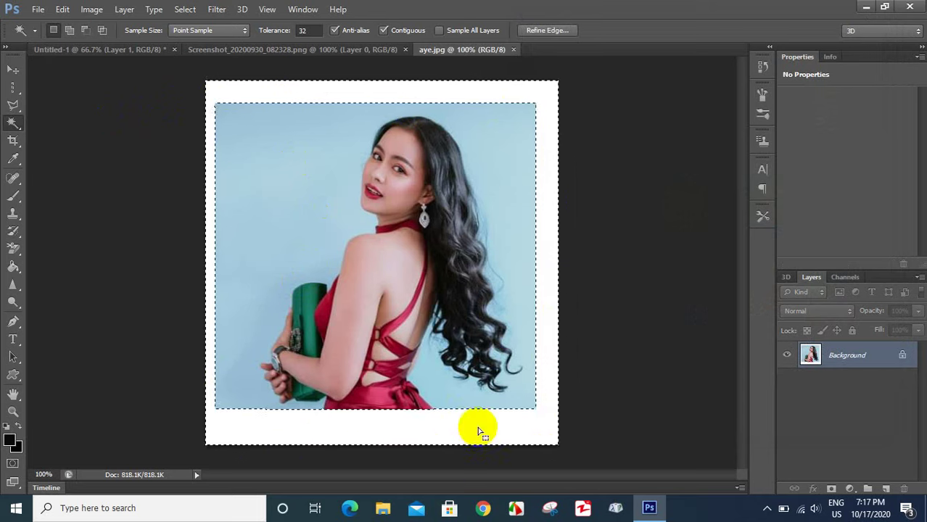
{"action": "left_click", "coordinate": [229, 211]}
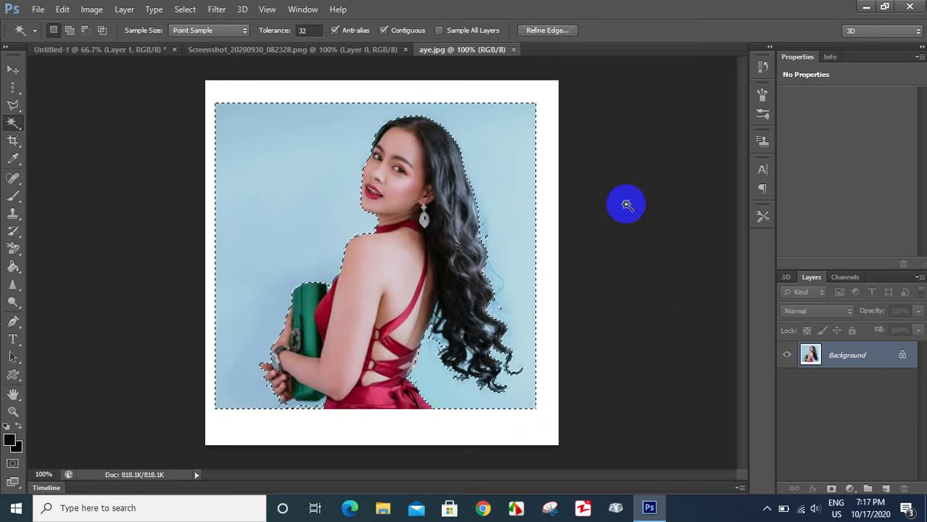
Step: Invert the selection and apply a Content-Aware fill on the Background layer
{"action": "key", "text": "ctrl+shift+i"}
{"action": "key", "text": "i"}
{"action": "key", "text": "shift+F5"}
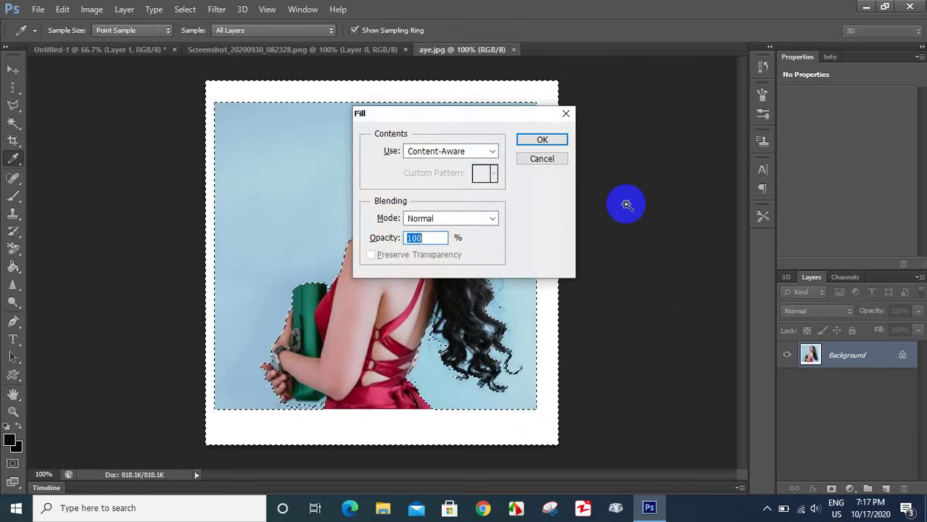
{"action": "left_click", "coordinate": [541, 141]}
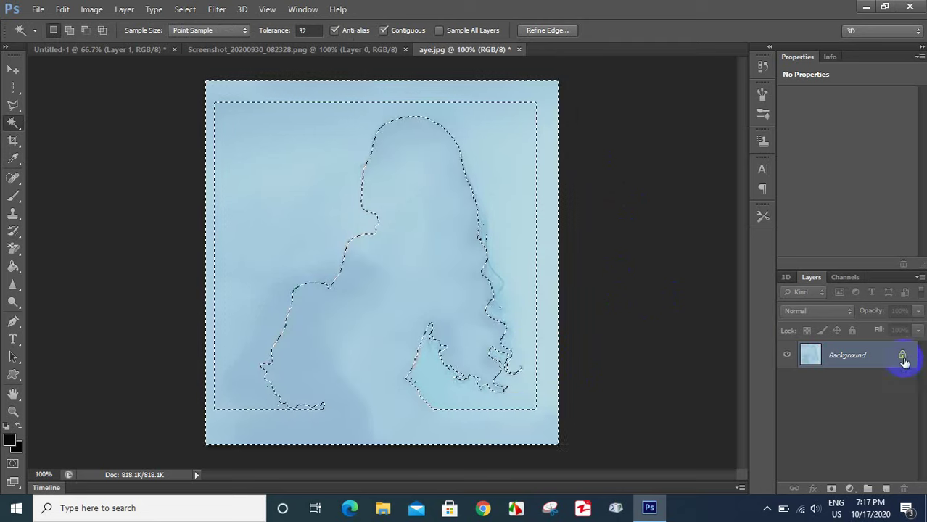
{"action": "left_click", "coordinate": [844, 357]}
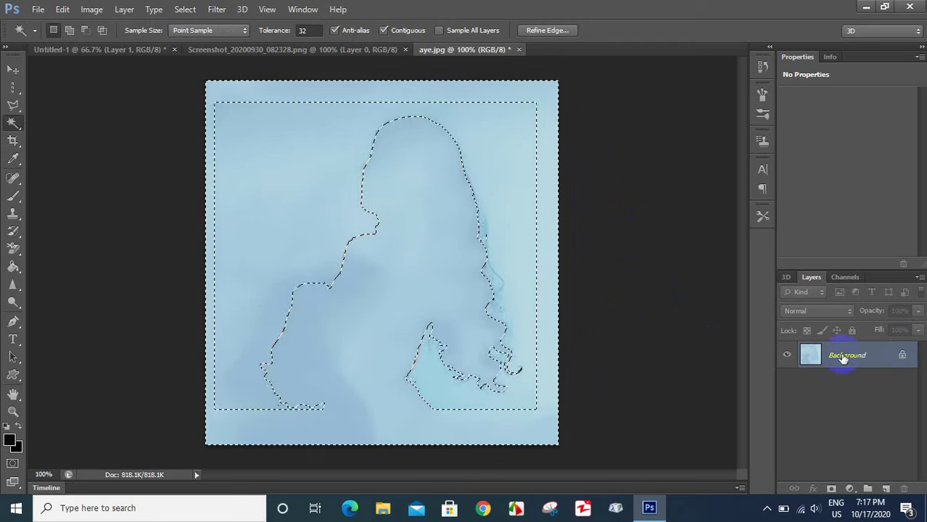
Step: Undo the Content-Aware fill and clear the selection
{"action": "key", "text": "ctrl+z"}
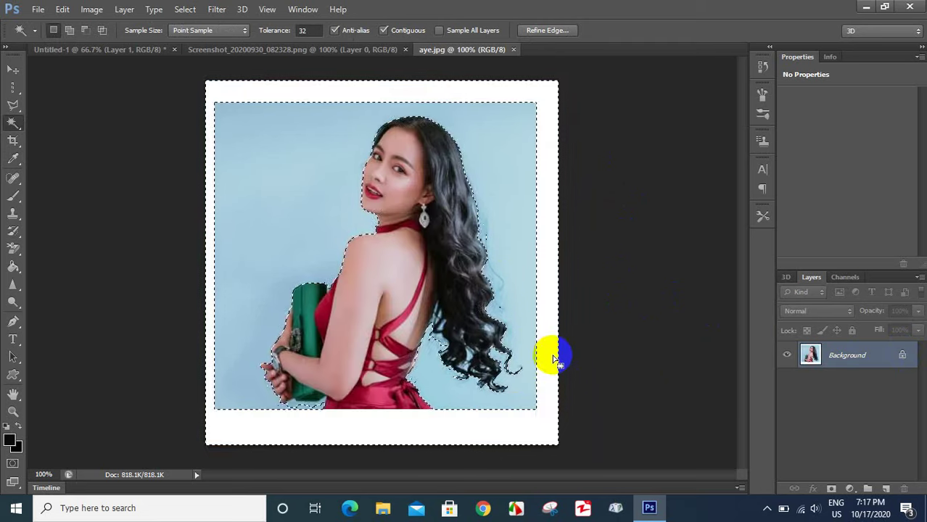
{"action": "key", "text": "ctrl+d"}
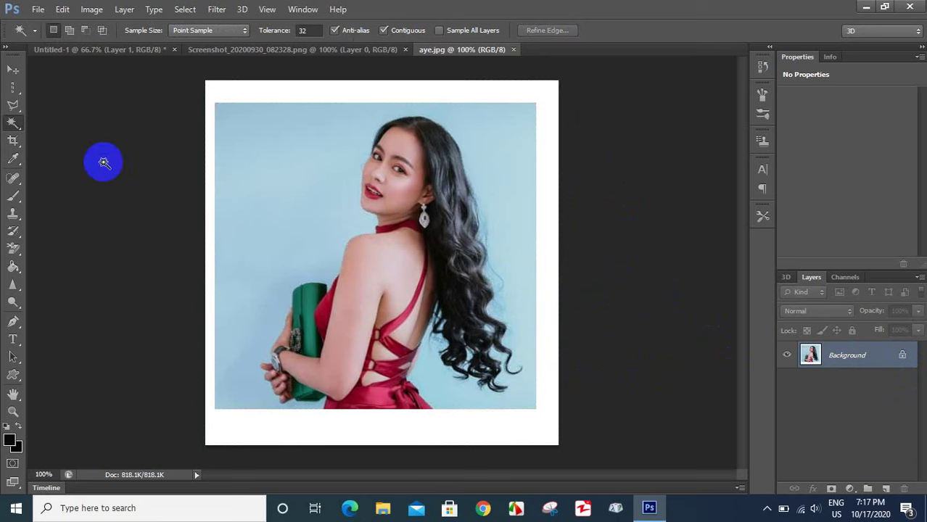
{"action": "left_click", "coordinate": [13, 127]}
Step: Crop the photo to a 5 x 7 ratio, trimming its left and right sides
{"action": "left_click_drag", "start_coordinate": [12, 142], "coordinate": [40, 145]}
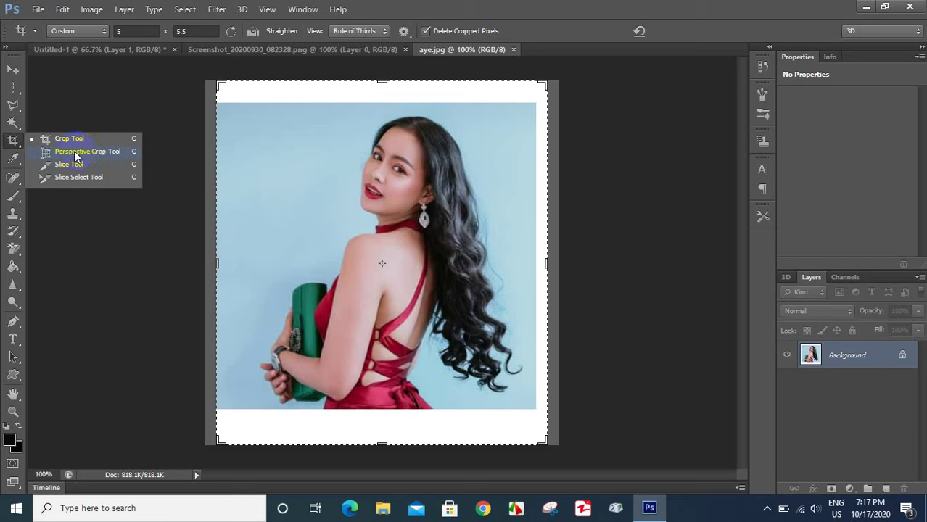
{"action": "left_click", "coordinate": [66, 139]}
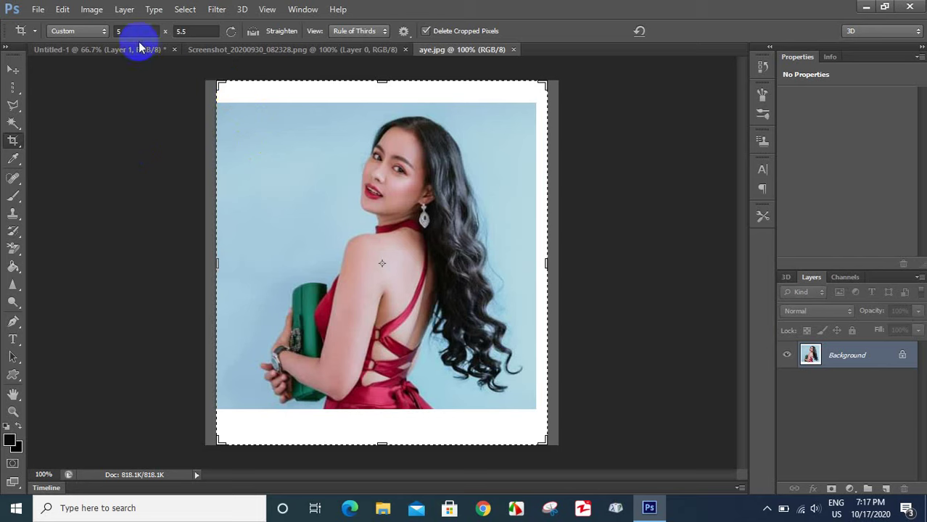
{"action": "left_click", "coordinate": [100, 31]}
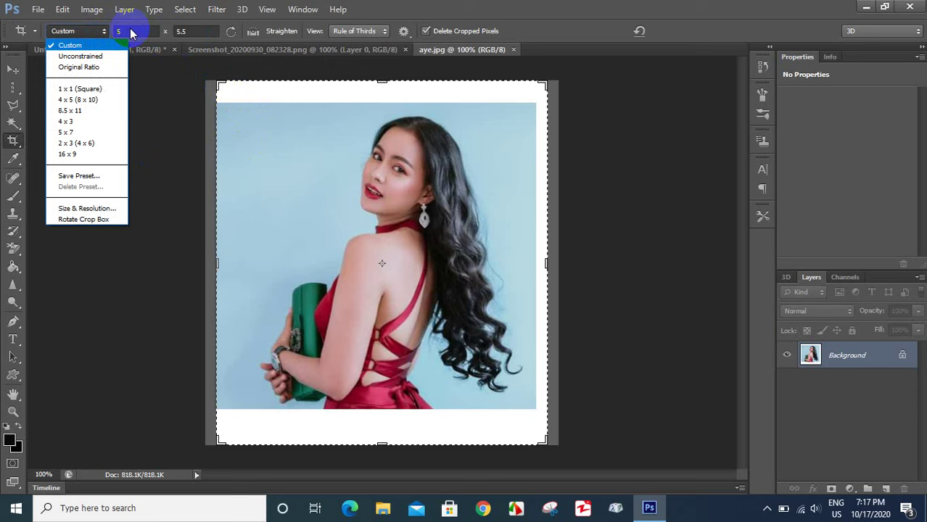
{"action": "left_click", "coordinate": [80, 133]}
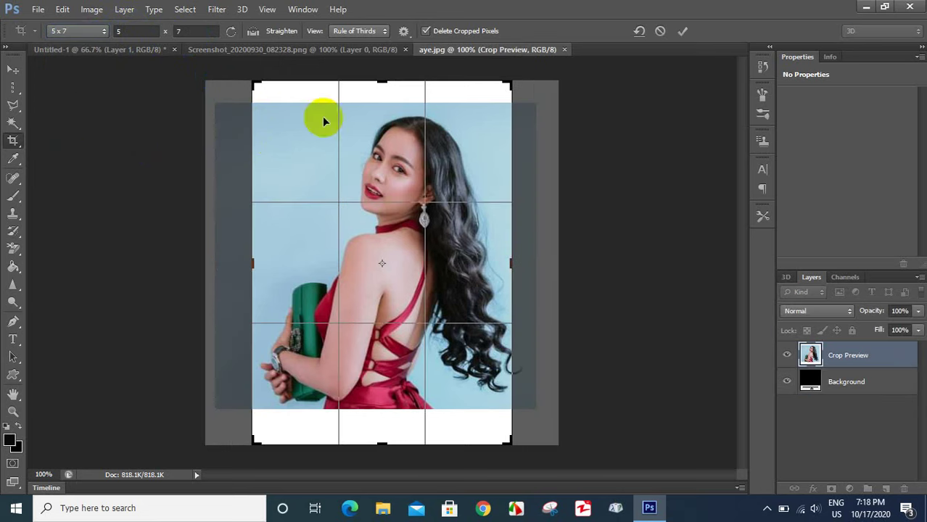
{"action": "left_click", "coordinate": [683, 32]}
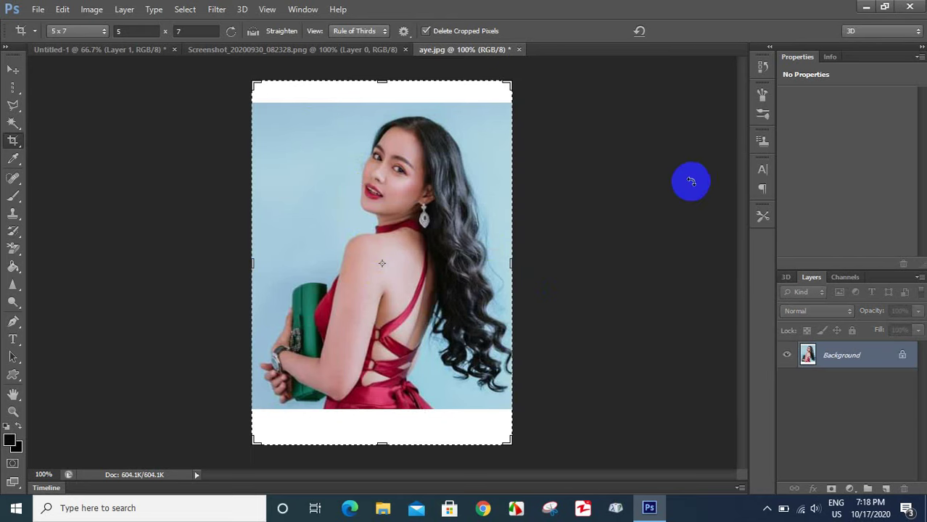
{"action": "right_click", "coordinate": [11, 142]}
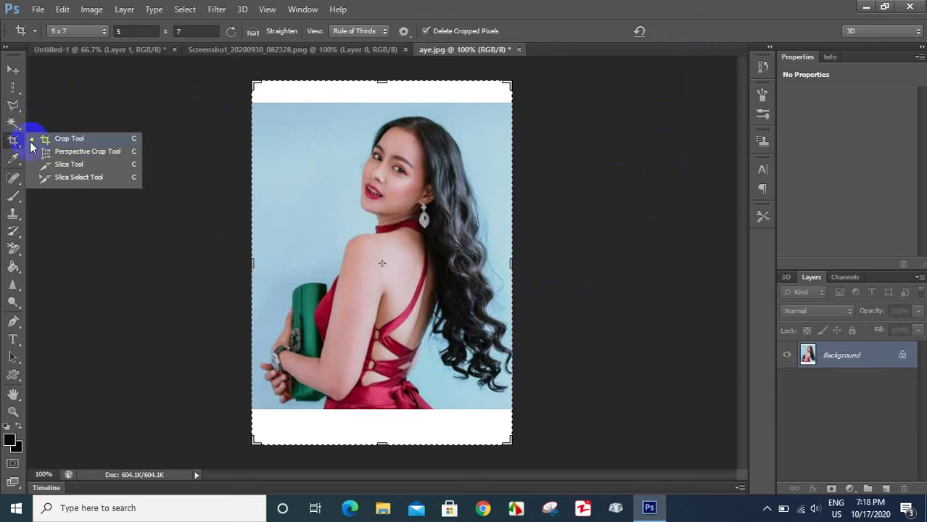
{"action": "left_click", "coordinate": [81, 153]}
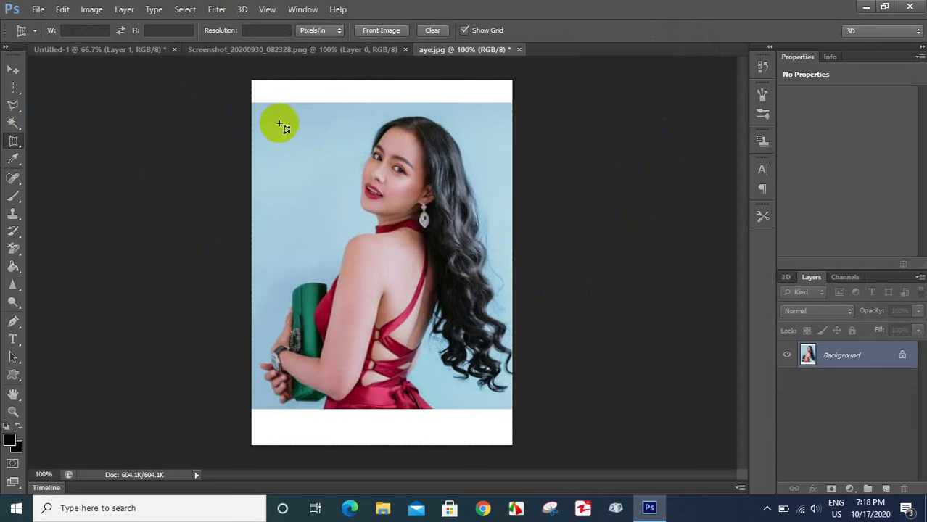
{"action": "left_click_drag", "start_coordinate": [261, 89], "coordinate": [506, 412]}
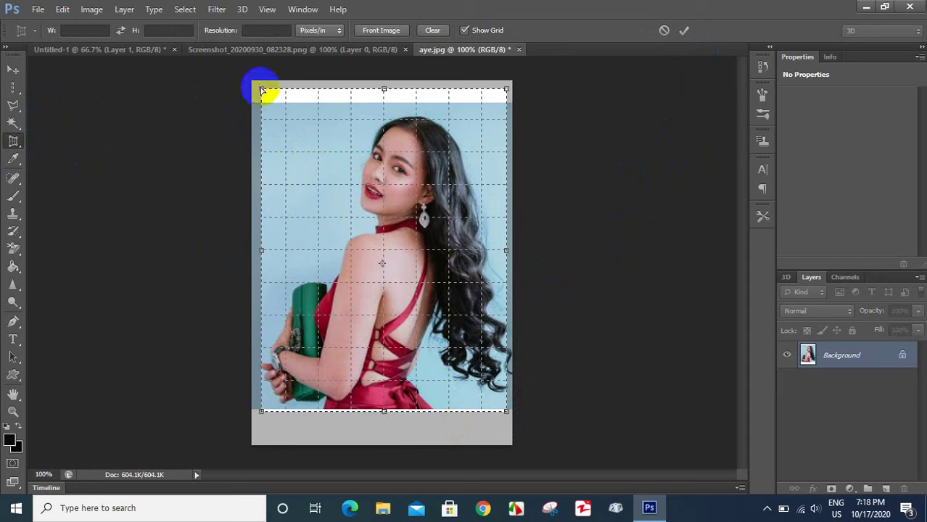
{"action": "left_click_drag", "start_coordinate": [261, 89], "coordinate": [338, 181]}
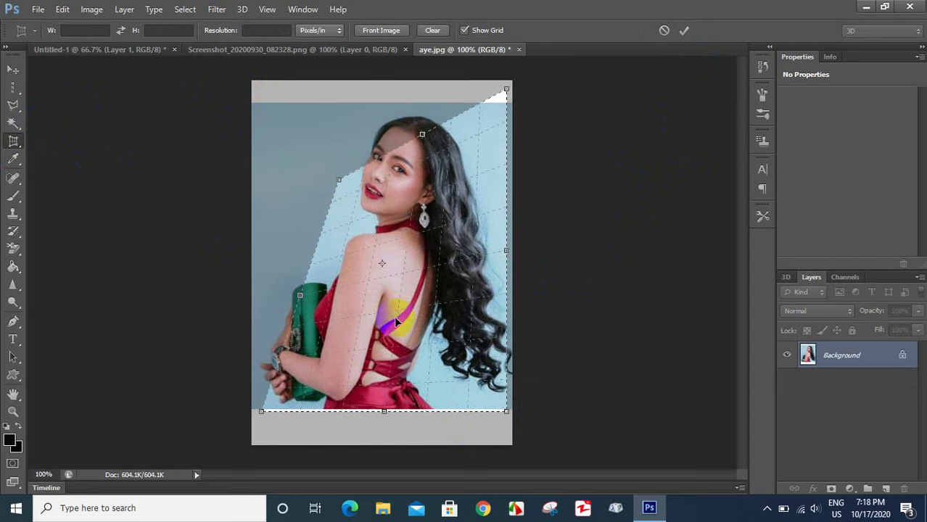
{"action": "left_click", "coordinate": [508, 414]}
{"action": "left_click_drag", "start_coordinate": [506, 412], "coordinate": [398, 279]}
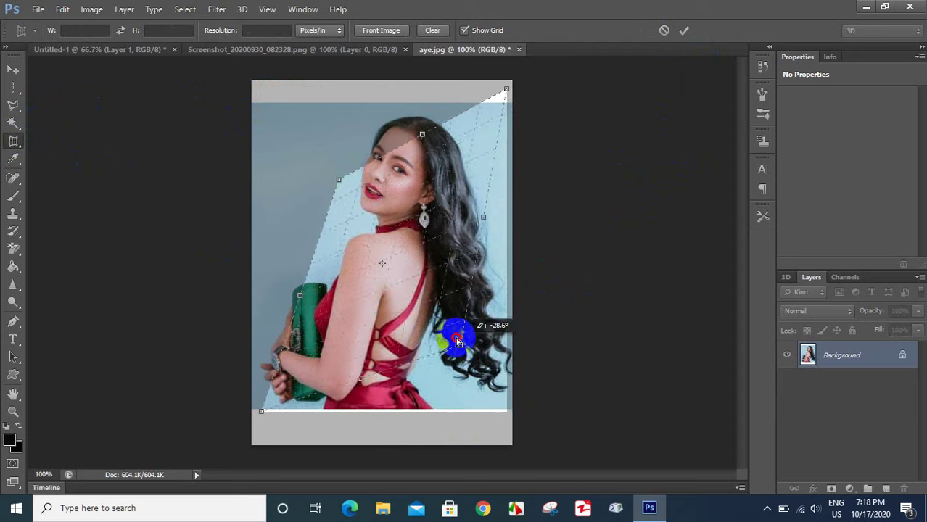
{"action": "left_click", "coordinate": [682, 33]}
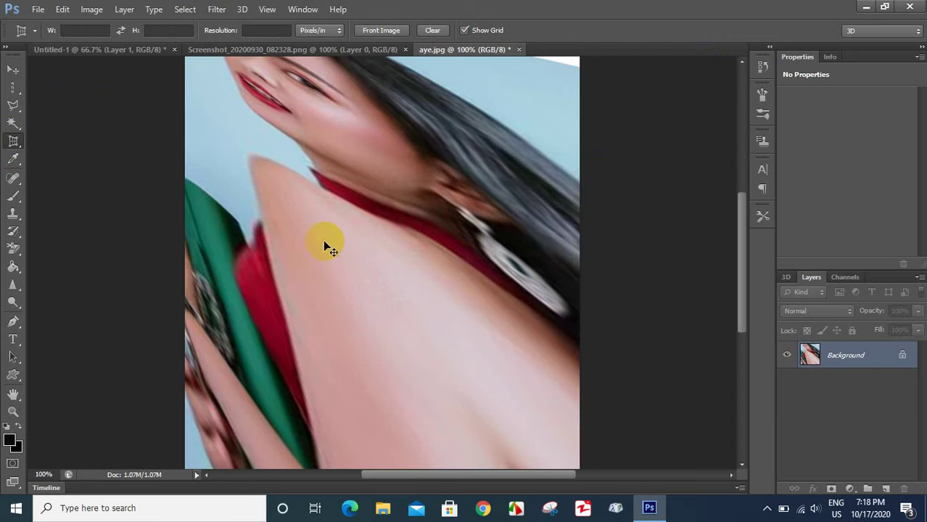
{"action": "key", "text": "ctrl+z"}
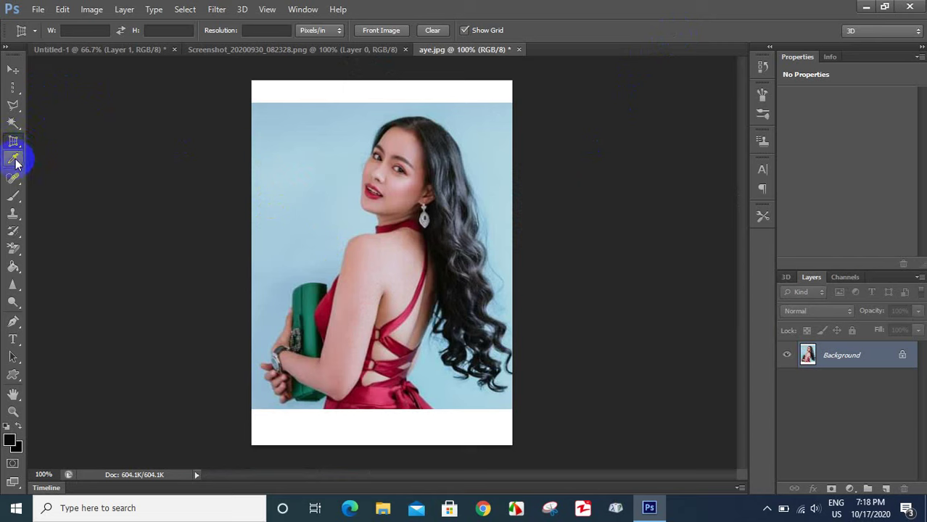
{"action": "left_click", "coordinate": [15, 160]}
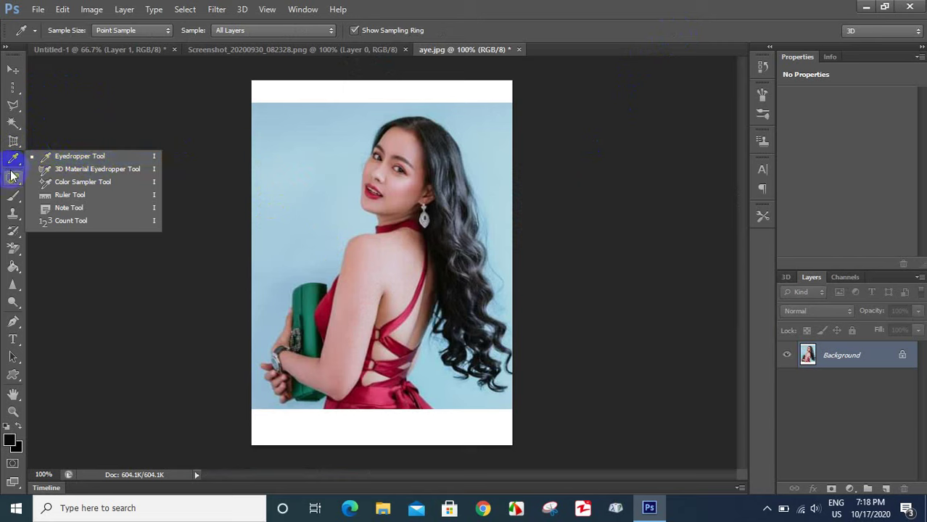
{"action": "left_click_drag", "start_coordinate": [11, 177], "coordinate": [75, 186]}
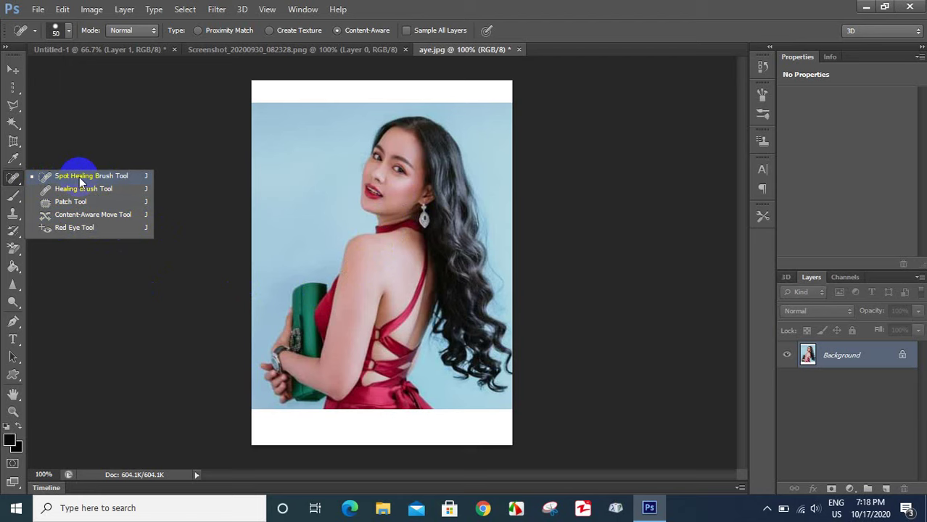
{"action": "left_click", "coordinate": [13, 178]}
{"action": "left_click_drag", "start_coordinate": [14, 195], "coordinate": [55, 199]}
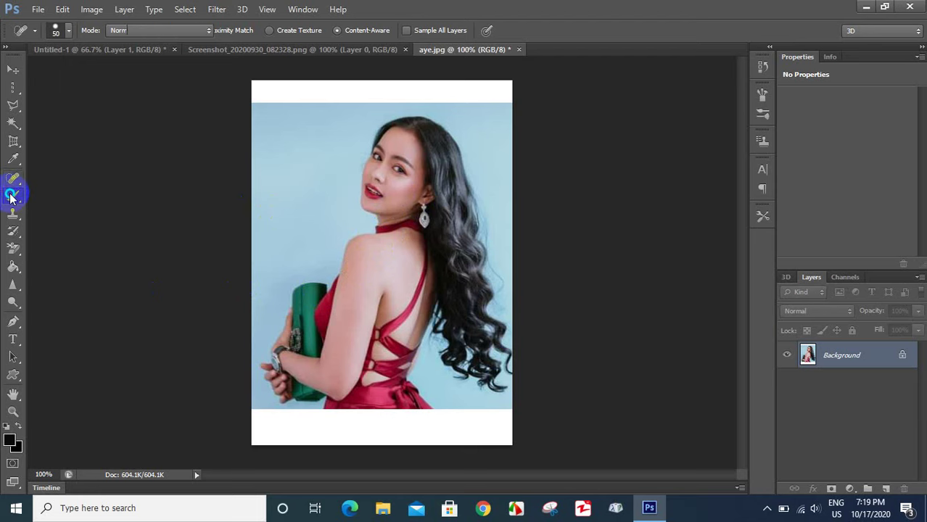
{"action": "left_click", "coordinate": [78, 197]}
{"action": "left_click", "coordinate": [372, 179]}
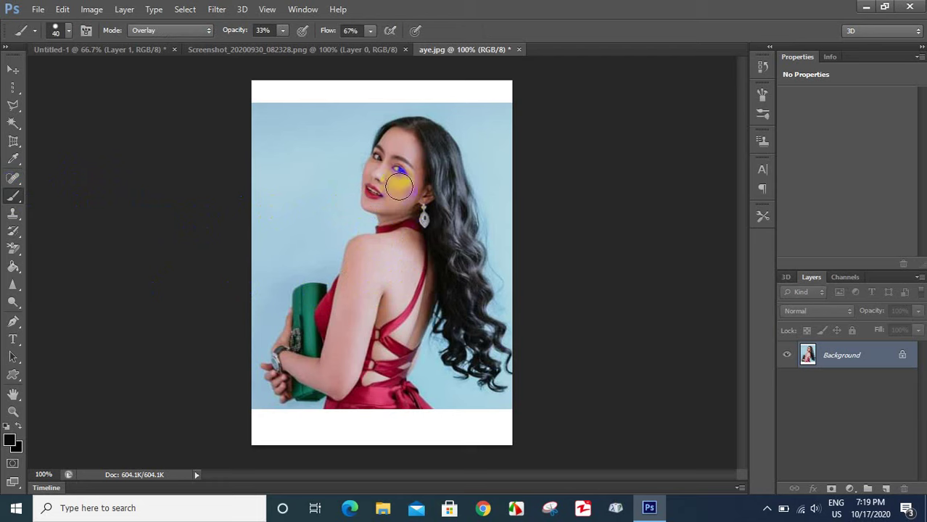
{"action": "left_click", "coordinate": [268, 300]}
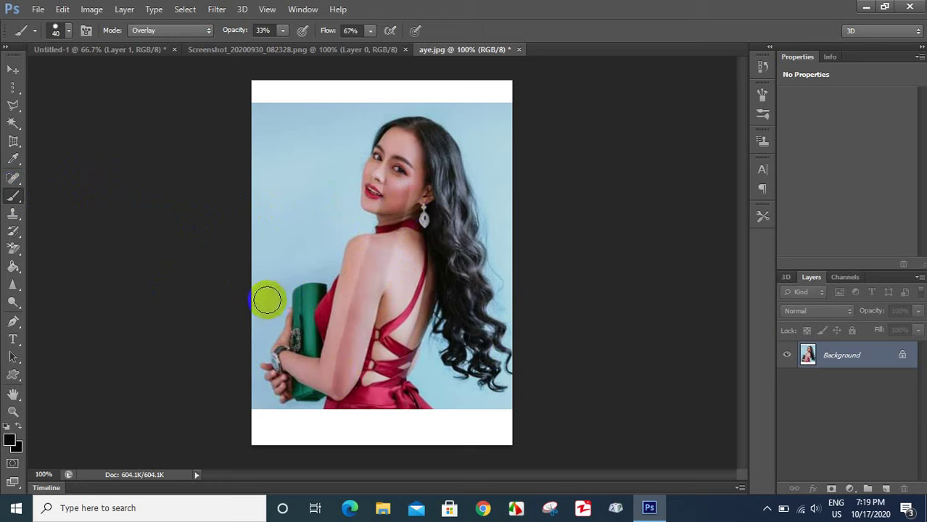
{"action": "left_click", "coordinate": [17, 199]}
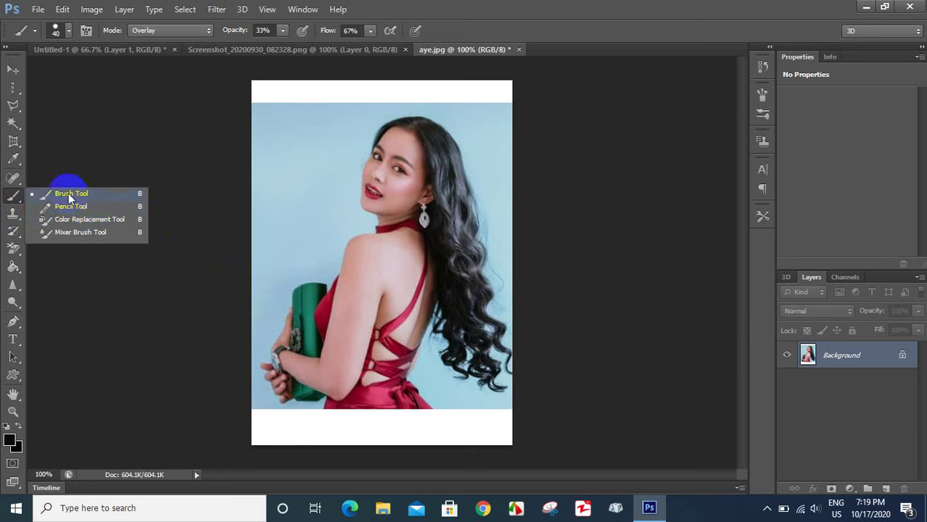
{"action": "left_click", "coordinate": [13, 212]}
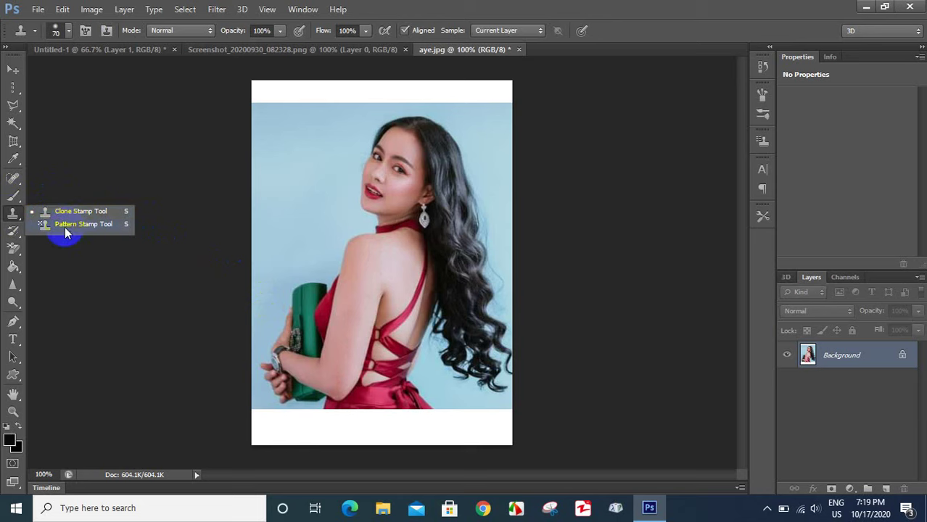
{"action": "left_click", "coordinate": [76, 211]}
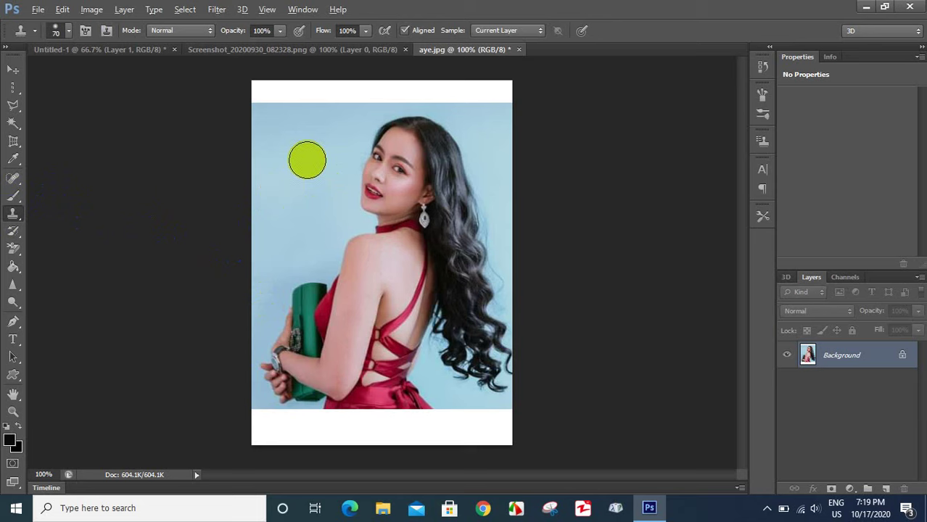
{"action": "left_click", "coordinate": [307, 157], "text": "alt"}
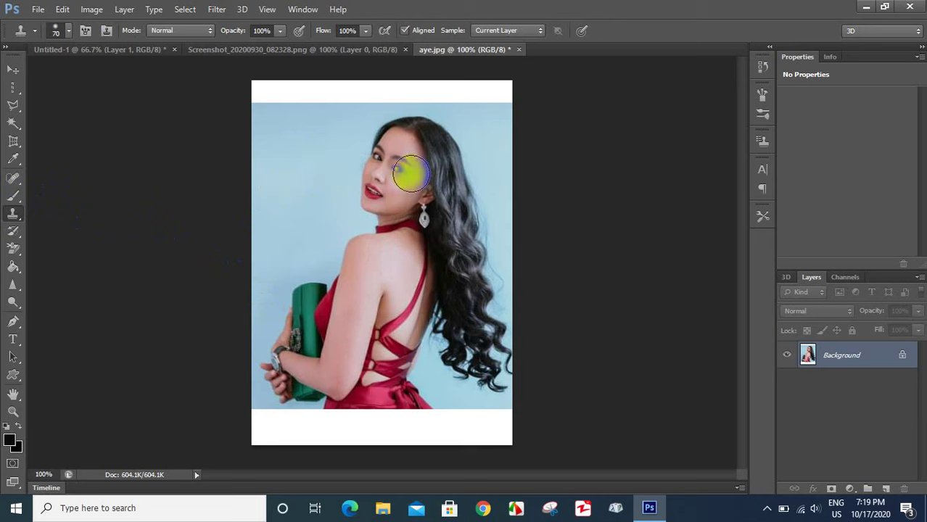
{"action": "mouse_move", "coordinate": [398, 145]}
{"action": "left_mouse_down"}
{"action": "mouse_move", "coordinate": [382, 290]}
{"action": "mouse_move", "coordinate": [394, 165]}
{"action": "mouse_move", "coordinate": [352, 325]}
{"action": "mouse_move", "coordinate": [393, 155]}
{"action": "left_mouse_up"}
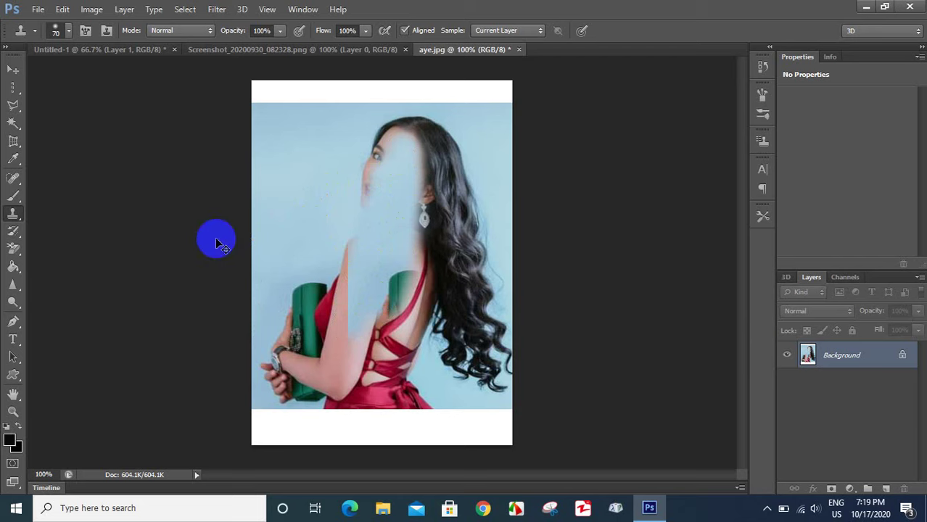
{"action": "key", "text": "ctrl+z"}
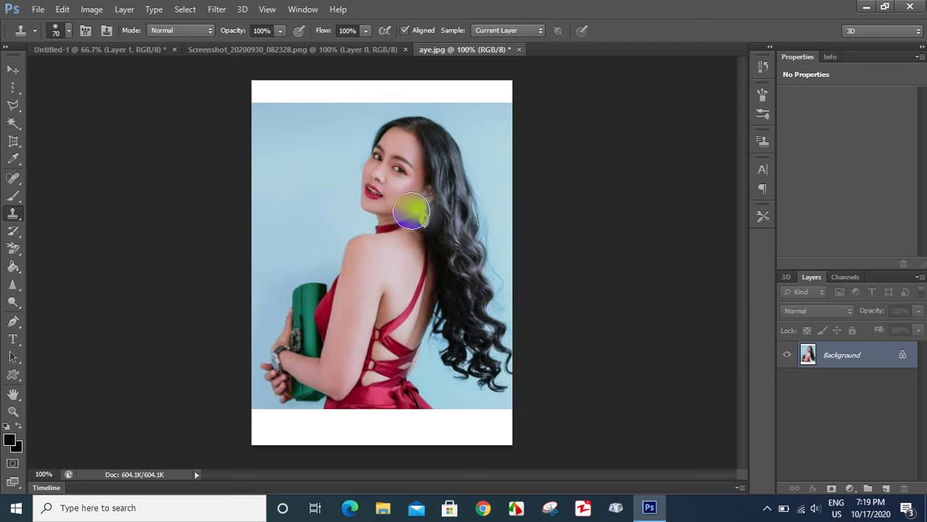
{"action": "right_click", "coordinate": [14, 215]}
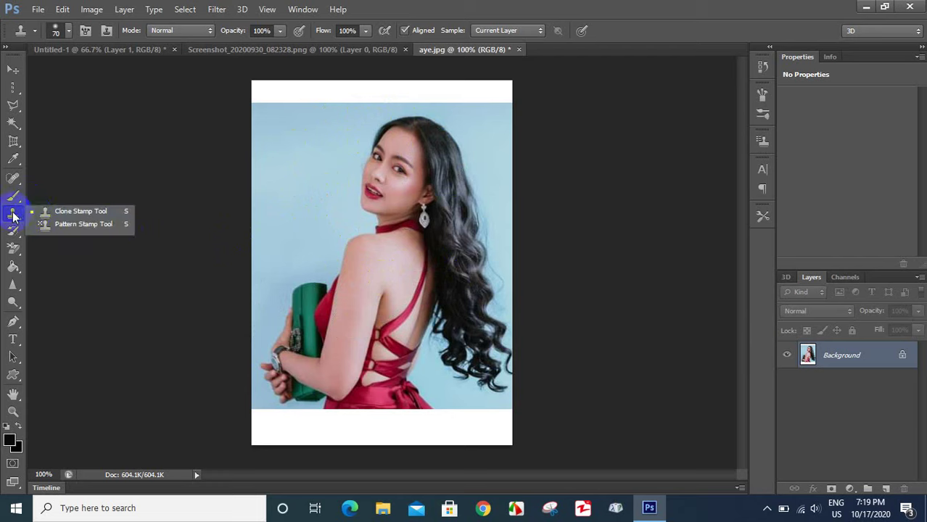
{"action": "left_click", "coordinate": [14, 230]}
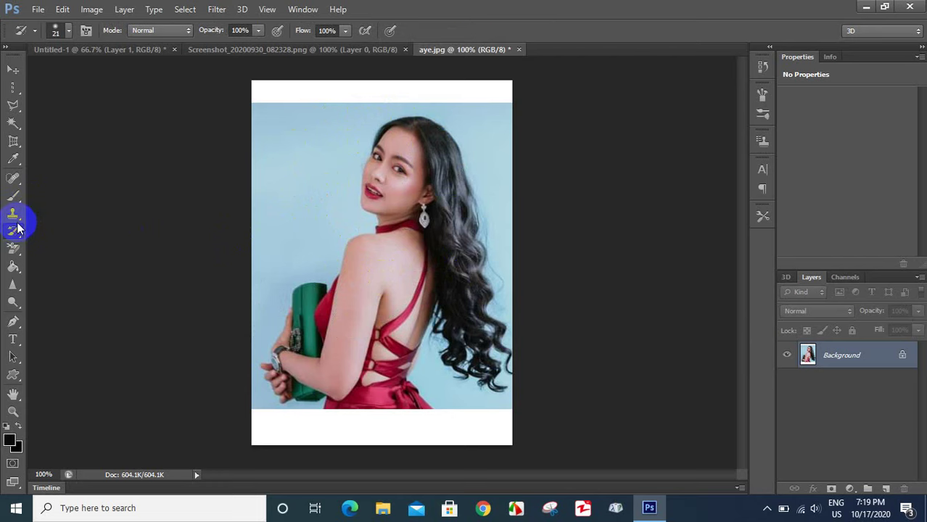
{"action": "right_click", "coordinate": [15, 227]}
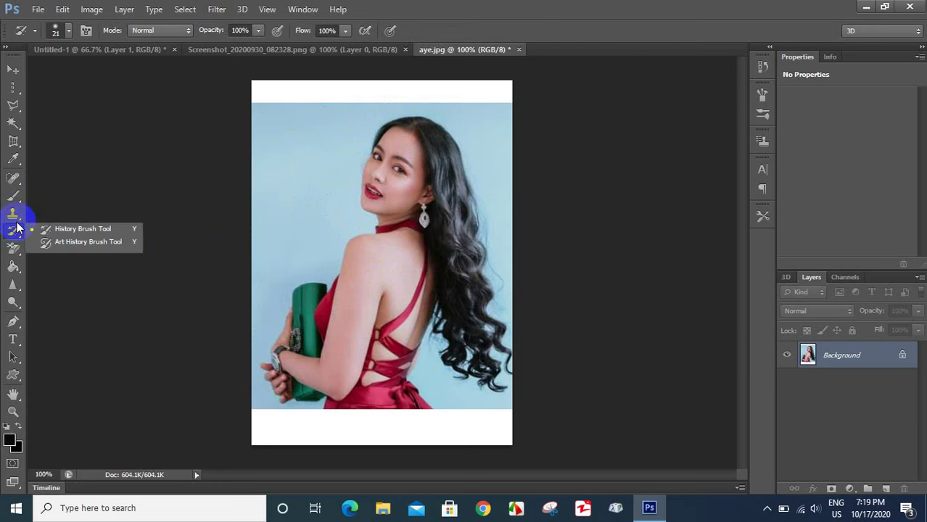
{"action": "left_click", "coordinate": [13, 248]}
{"action": "right_click", "coordinate": [13, 248]}
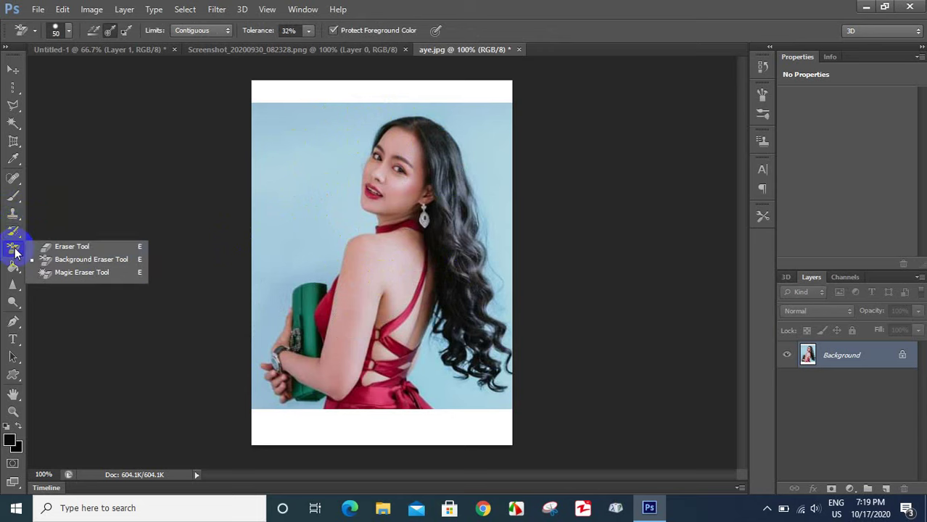
{"action": "left_click", "coordinate": [86, 248]}
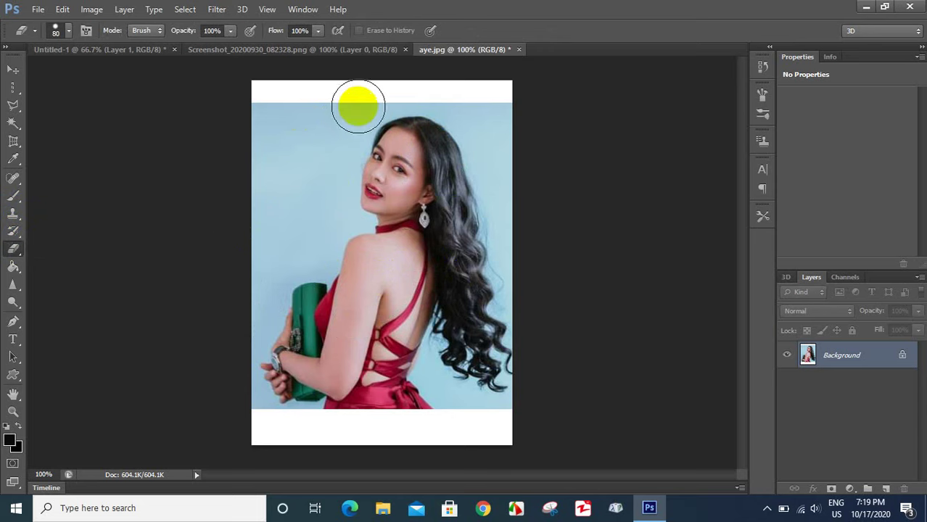
{"action": "mouse_move", "coordinate": [359, 106]}
{"action": "left_mouse_down"}
{"action": "mouse_move", "coordinate": [280, 113]}
{"action": "mouse_move", "coordinate": [283, 199]}
{"action": "mouse_move", "coordinate": [351, 131]}
{"action": "mouse_move", "coordinate": [273, 229]}
{"action": "mouse_move", "coordinate": [269, 213]}
{"action": "left_mouse_up"}
{"action": "key", "text": "ctrl+z"}
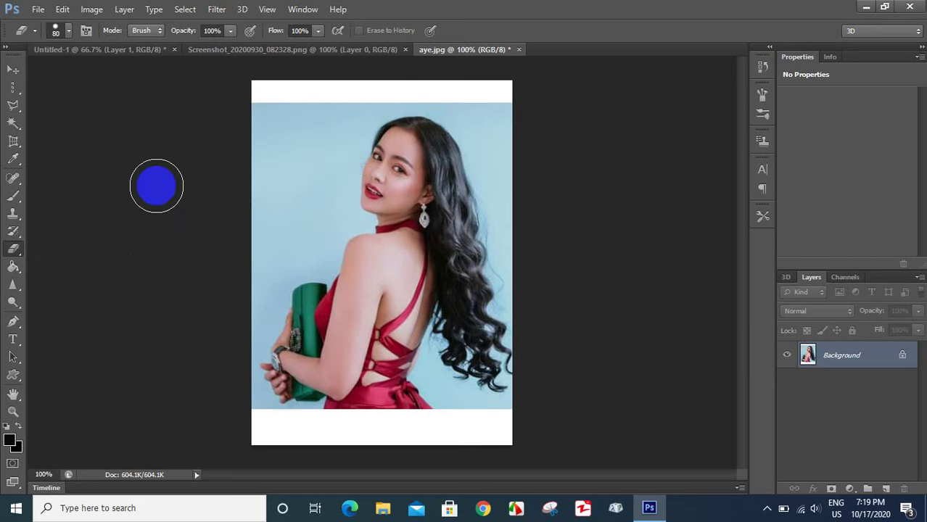
{"action": "right_click", "coordinate": [13, 248]}
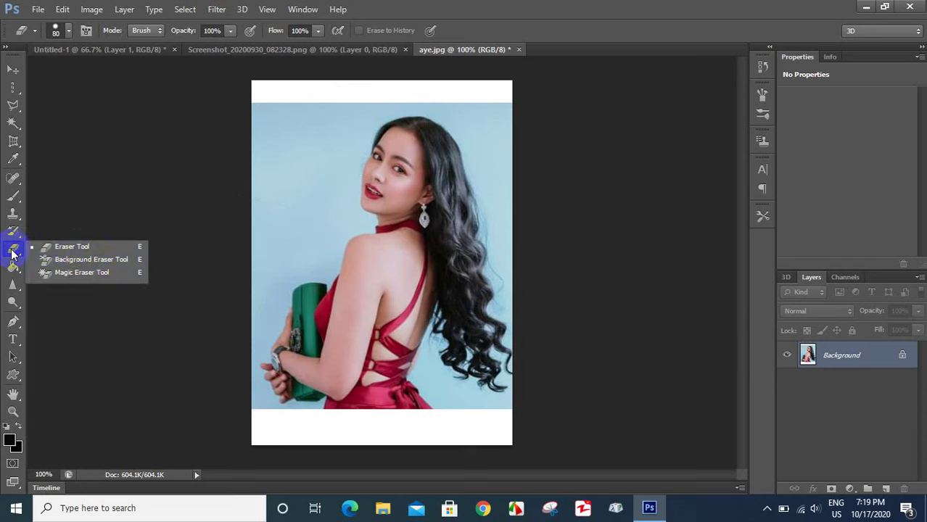
Step: Erase the light-blue background beside the hair with the Background Eraser, sampling Once
{"action": "left_click", "coordinate": [85, 266]}
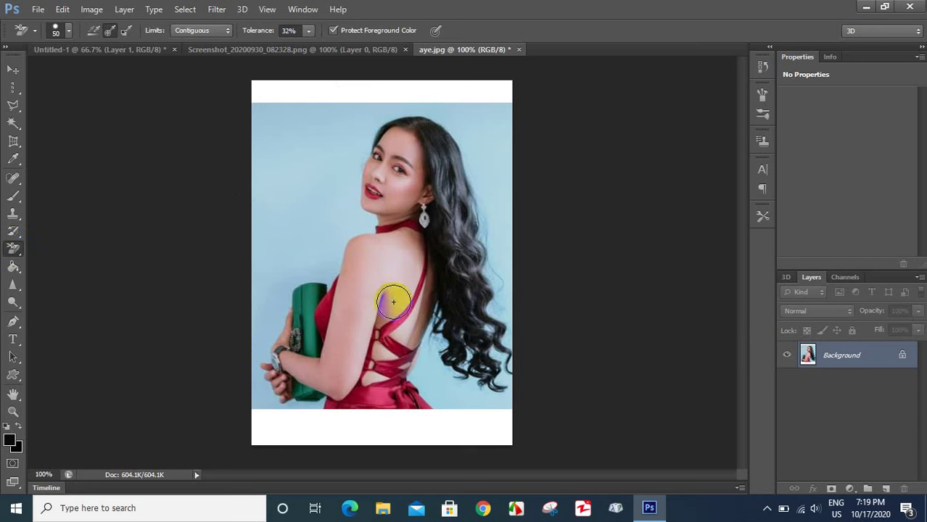
{"action": "left_click_drag", "start_coordinate": [479, 271], "coordinate": [439, 397]}
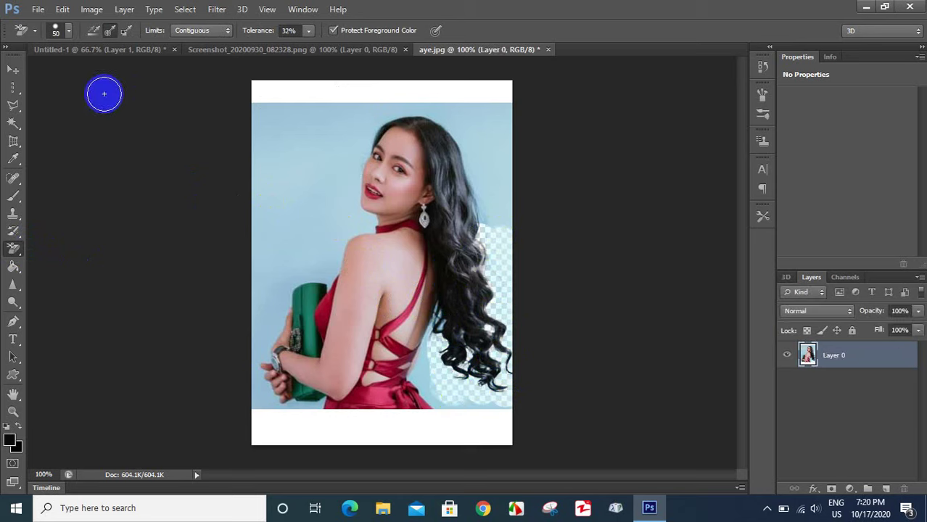
{"action": "left_click", "coordinate": [111, 35]}
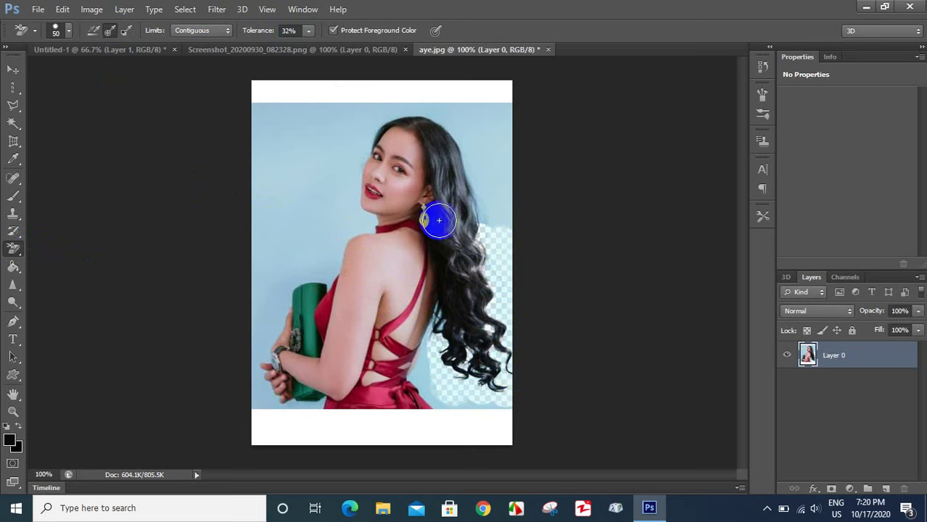
{"action": "mouse_move", "coordinate": [443, 149]}
{"action": "left_mouse_down"}
{"action": "mouse_move", "coordinate": [464, 158]}
{"action": "mouse_move", "coordinate": [467, 182]}
{"action": "left_mouse_up"}
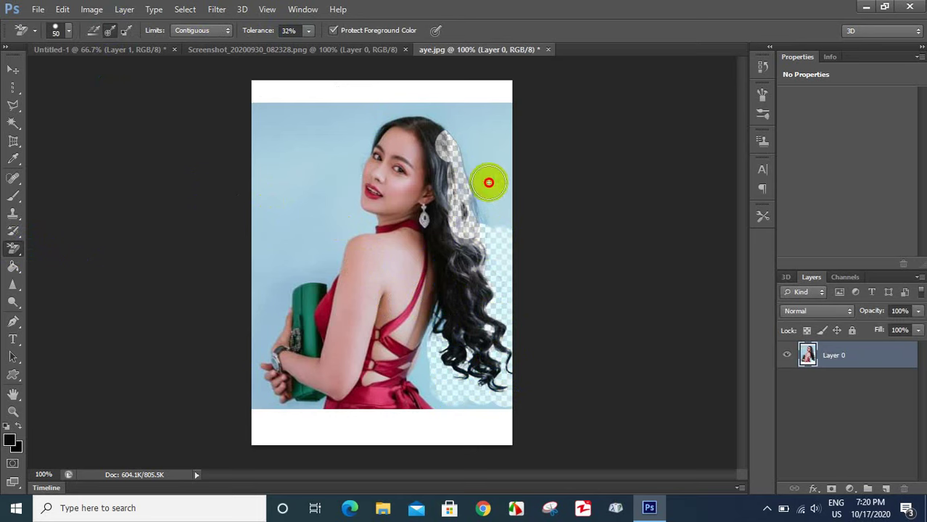
Step: Undo the erasure strokes on the upper hair
{"action": "key", "text": "ctrl+z"}
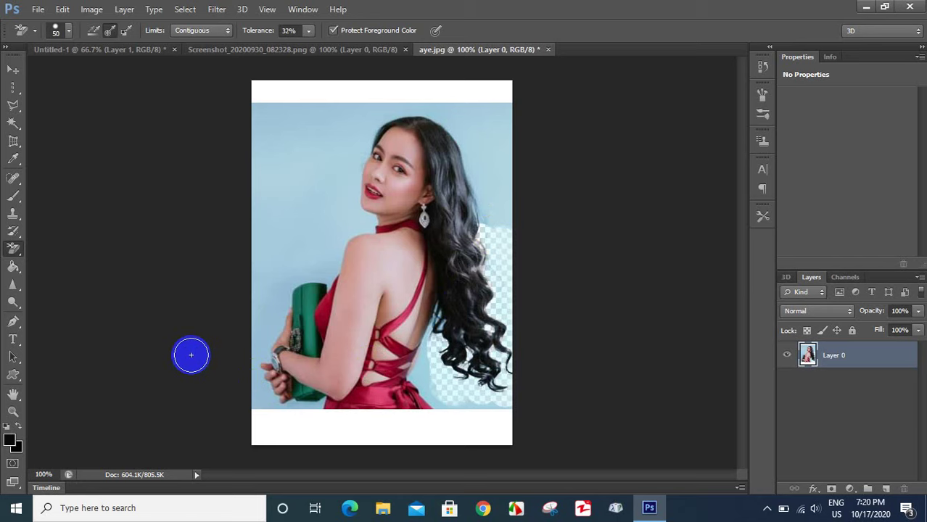
{"action": "key", "text": "ctrl+z"}
{"action": "key", "text": "ctrl+z"}
{"action": "key", "text": "ctrl+z"}
{"action": "key", "text": "ctrl+z"}
{"action": "key", "text": "ctrl+z"}
{"action": "key", "text": "ctrl+z"}
{"action": "key", "text": "ctrl+z"}
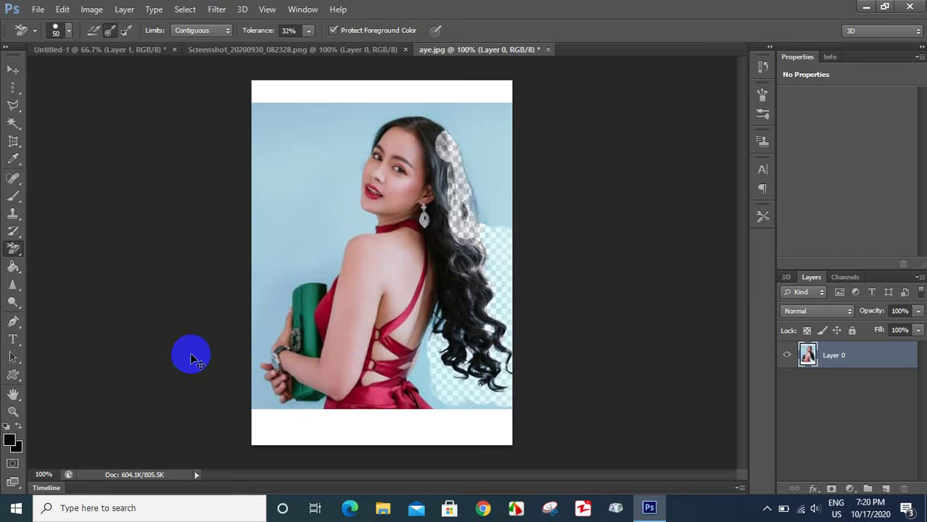
{"action": "key", "text": "ctrl+z"}
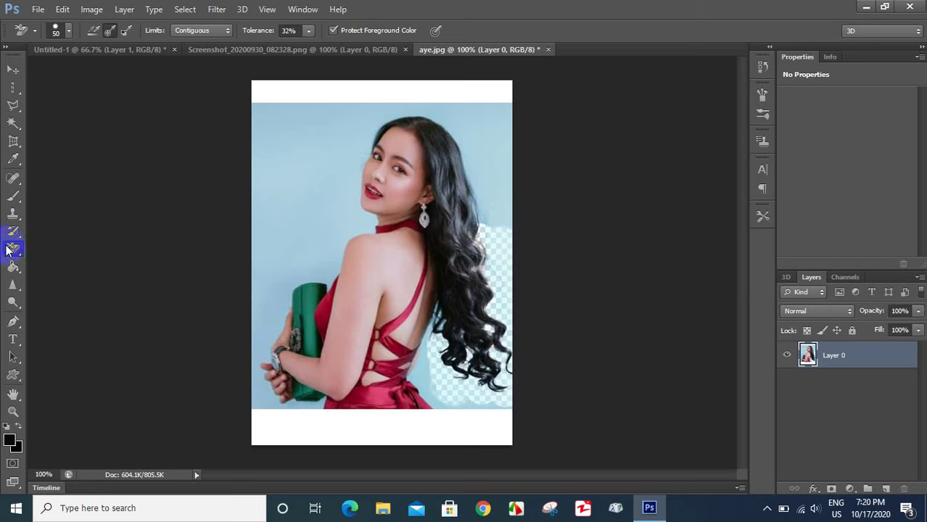
{"action": "right_click", "coordinate": [17, 251]}
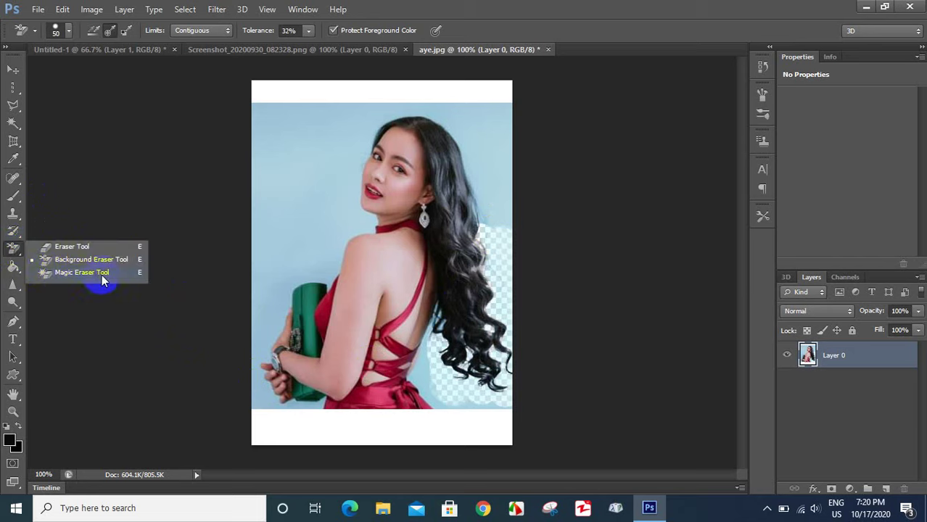
Step: Magic-erase the white top and bottom strips, undoing any light-blue background erasures
{"action": "left_click", "coordinate": [61, 272]}
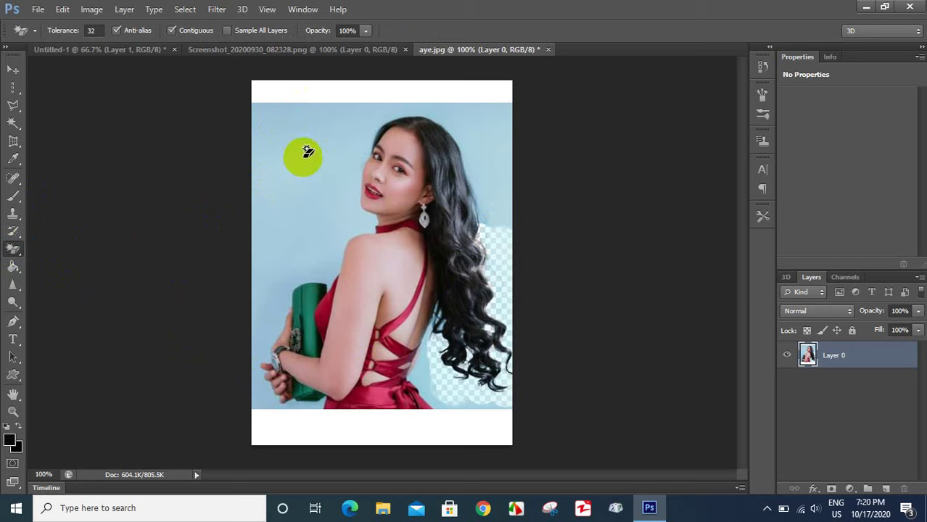
{"action": "left_click", "coordinate": [291, 158]}
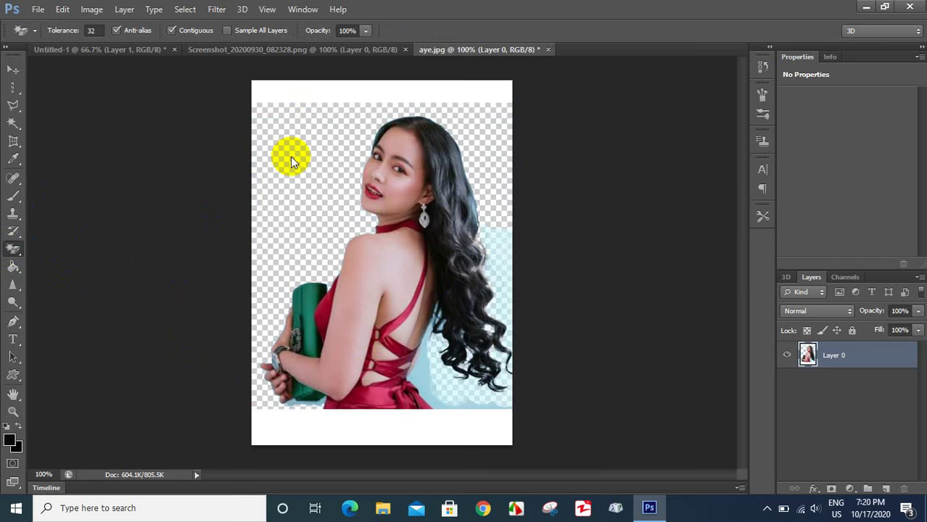
{"action": "key", "text": "ctrl+z"}
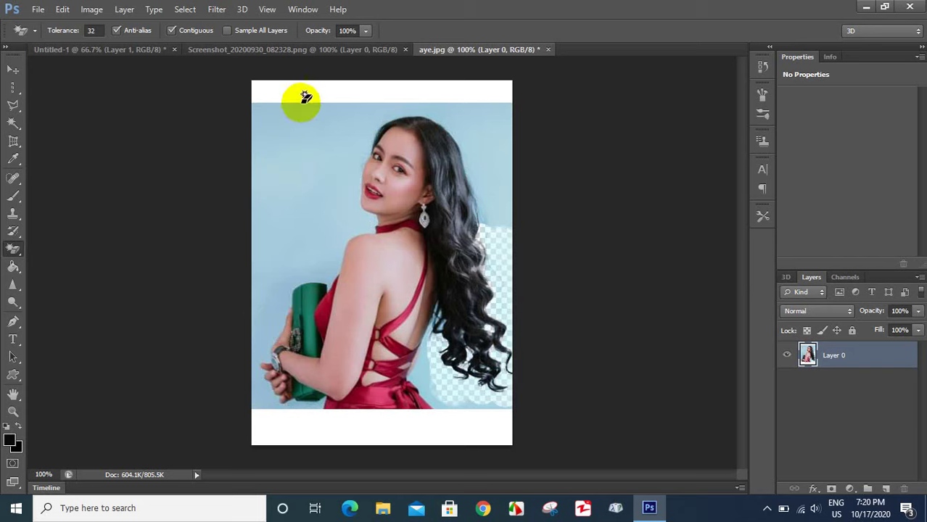
{"action": "left_click", "coordinate": [287, 95]}
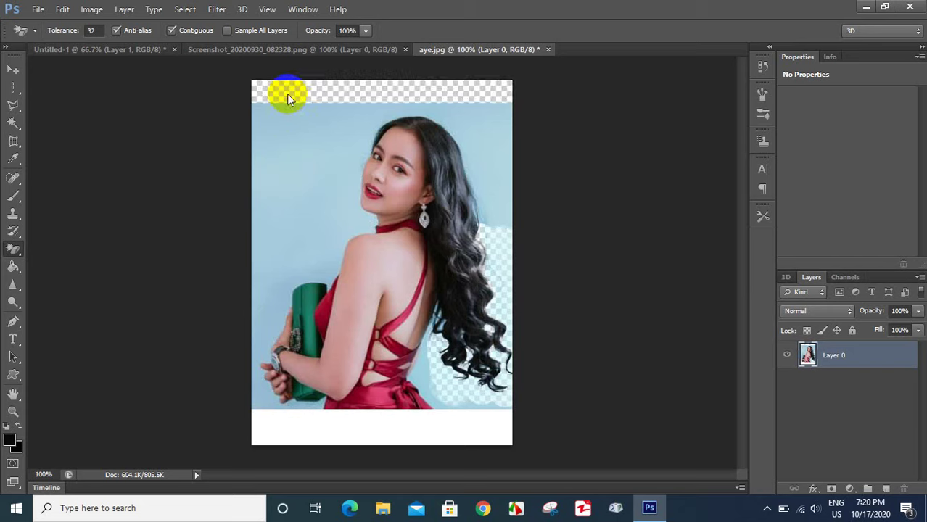
{"action": "left_click", "coordinate": [452, 433]}
{"action": "left_click", "coordinate": [294, 438]}
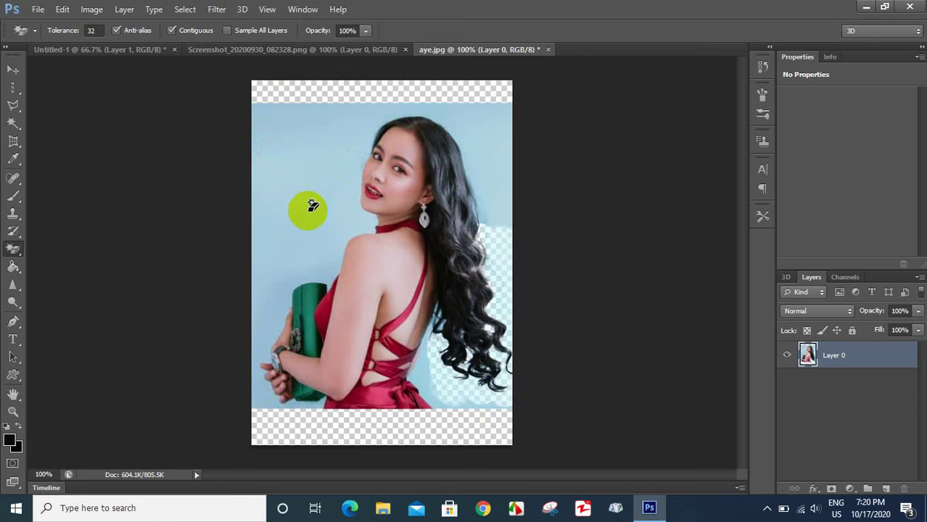
{"action": "left_click", "coordinate": [287, 179]}
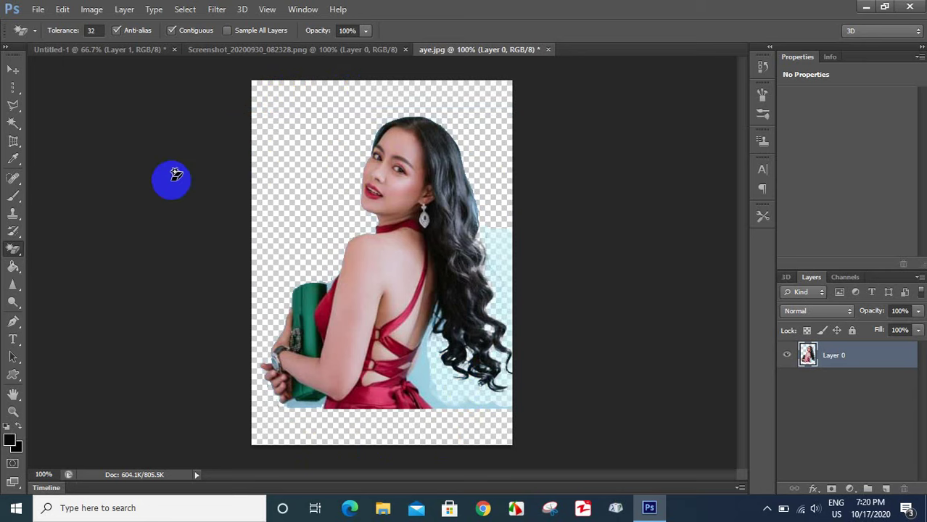
{"action": "key", "text": "ctrl+z"}
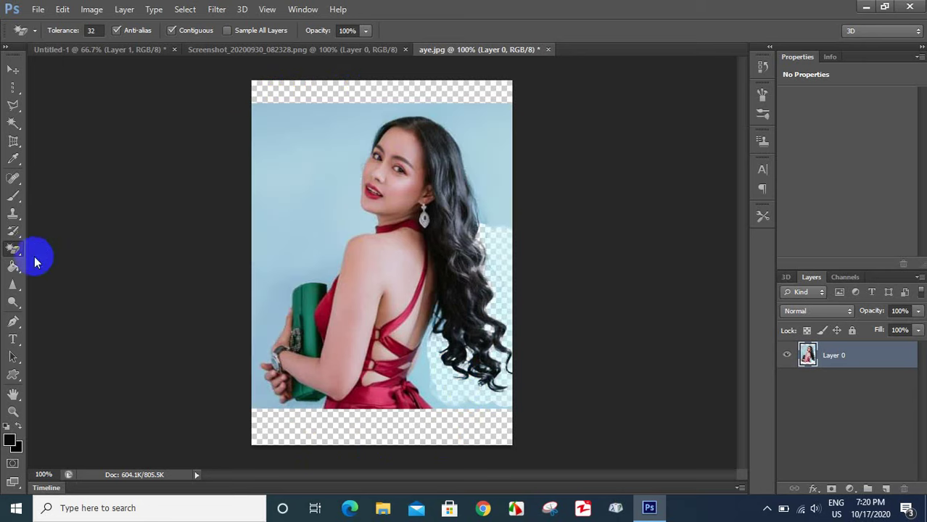
Step: Select the Gradient tool with the orange-yellow gradient preset
{"action": "left_click", "coordinate": [15, 268]}
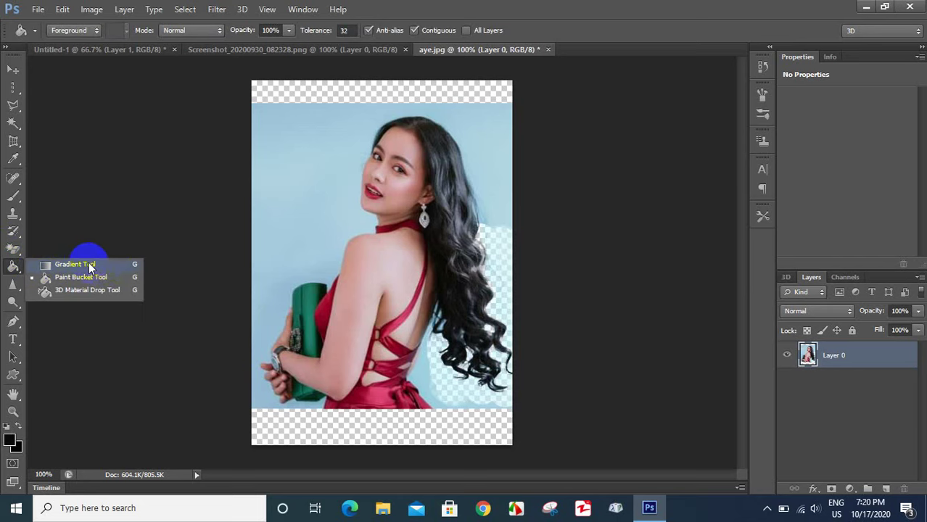
{"action": "left_click", "coordinate": [90, 267]}
{"action": "left_click", "coordinate": [98, 31]}
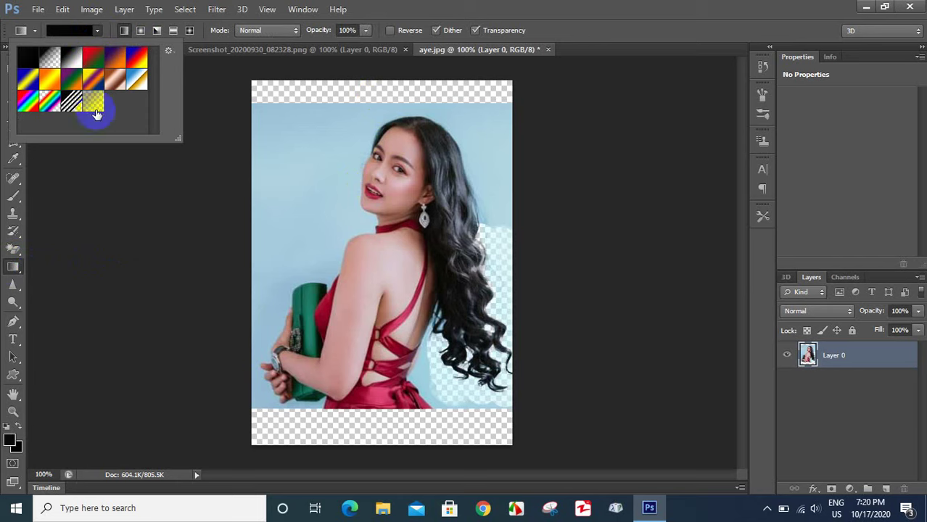
{"action": "left_click", "coordinate": [173, 52]}
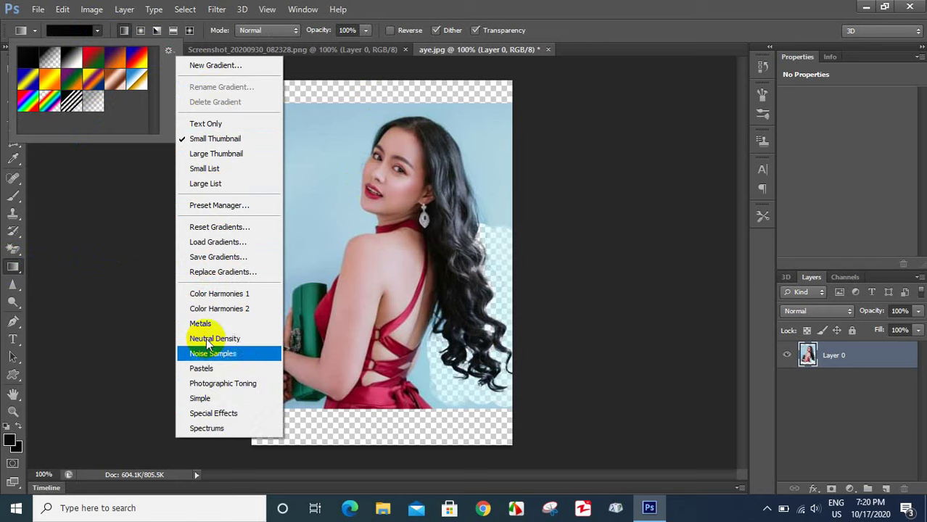
{"action": "left_click", "coordinate": [154, 135]}
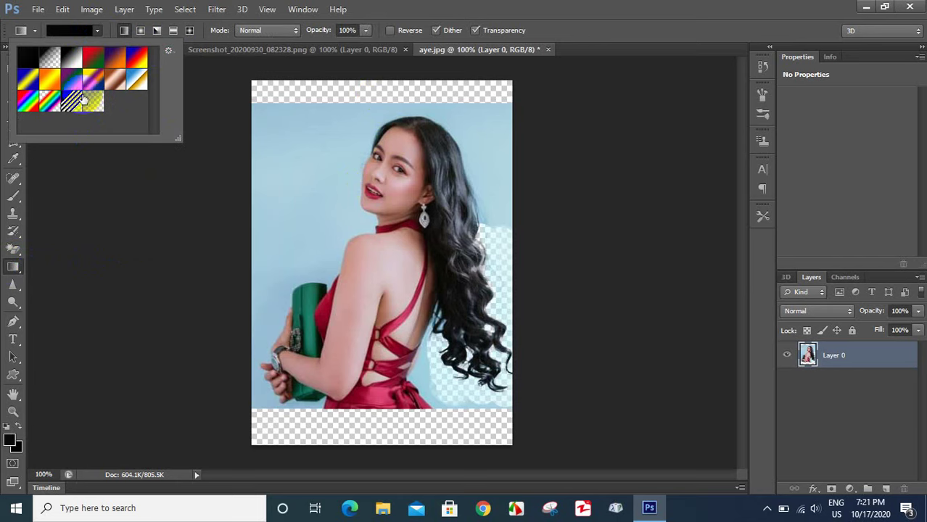
{"action": "left_click", "coordinate": [48, 77]}
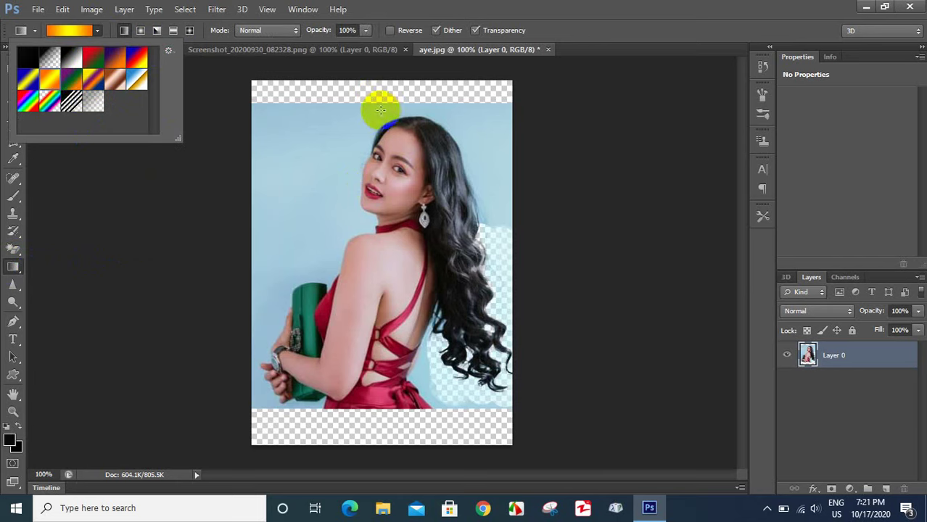
Step: Add Layer 1 and fill it with a horizontal orange-yellow gradient
{"action": "left_click", "coordinate": [886, 489]}
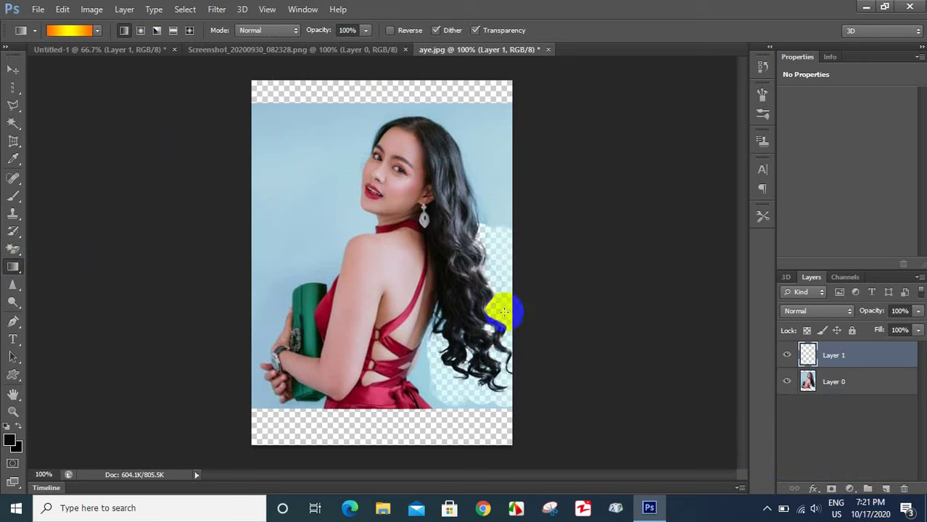
{"action": "left_click_drag", "start_coordinate": [368, 108], "coordinate": [368, 380]}
{"action": "left_click_drag", "start_coordinate": [381, 236], "coordinate": [518, 235]}
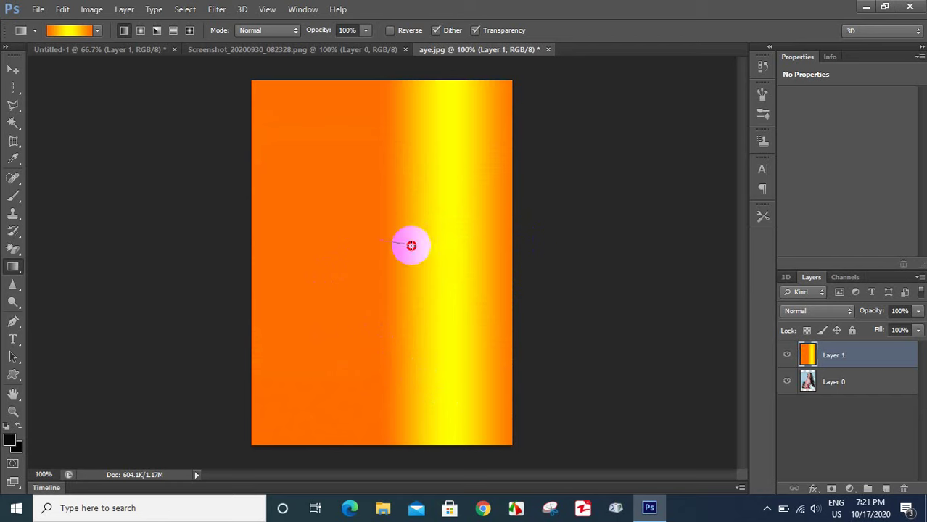
{"action": "left_click_drag", "start_coordinate": [411, 246], "coordinate": [507, 237]}
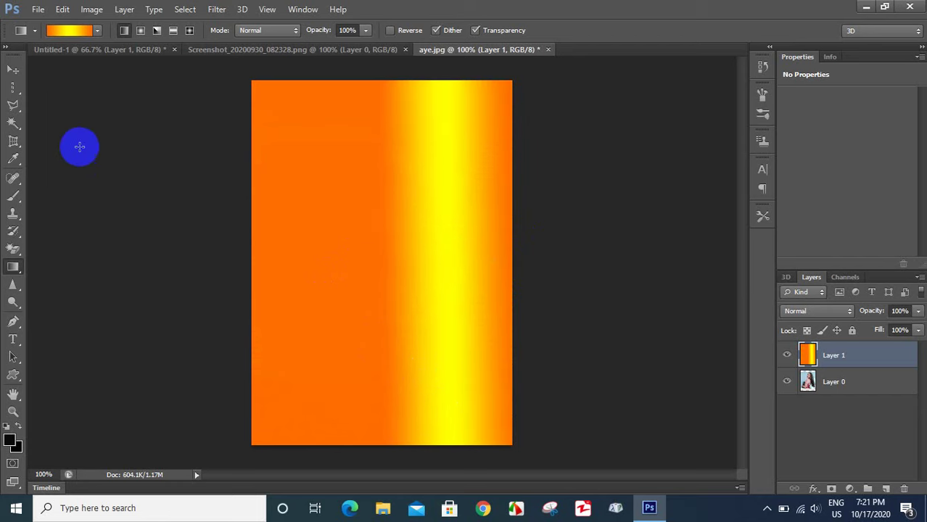
Step: Draw a rectangular selection in the upper part of the canvas
{"action": "left_click", "coordinate": [12, 268]}
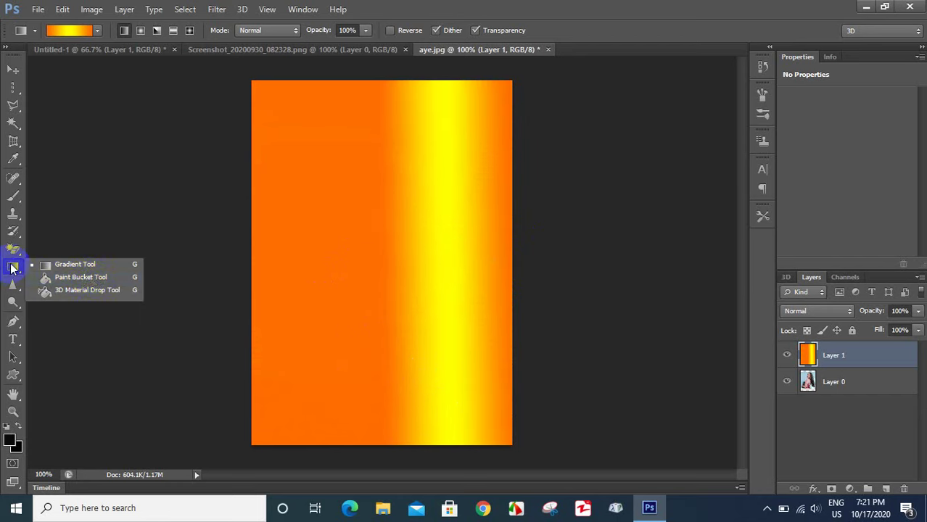
{"action": "left_click", "coordinate": [66, 277]}
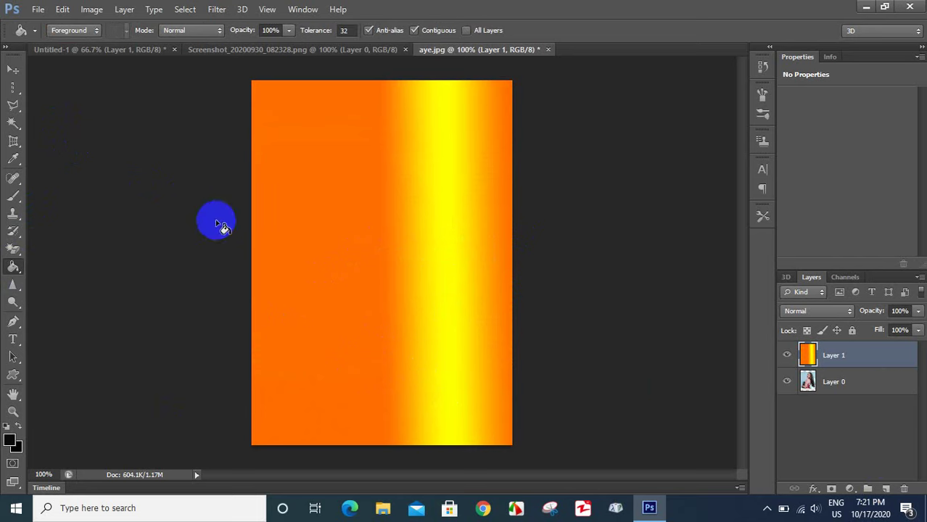
{"action": "key", "text": "ctrl+a"}
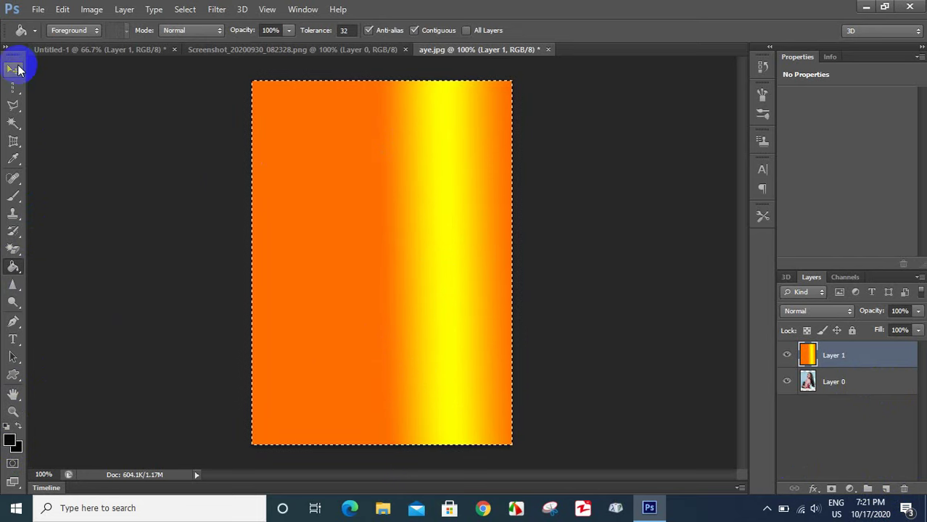
{"action": "key", "text": "ctrl+d"}
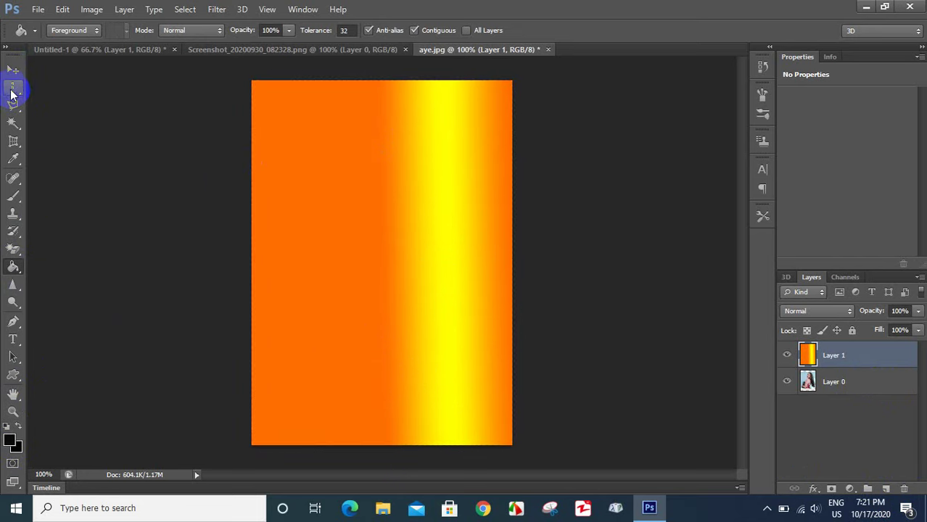
{"action": "left_click", "coordinate": [11, 93]}
{"action": "left_click", "coordinate": [66, 85]}
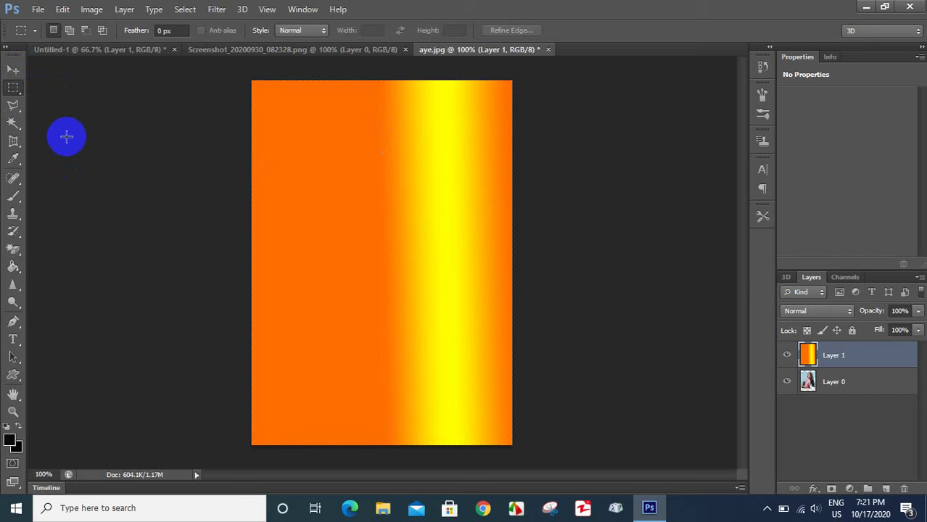
{"action": "left_click_drag", "start_coordinate": [286, 130], "coordinate": [474, 209]}
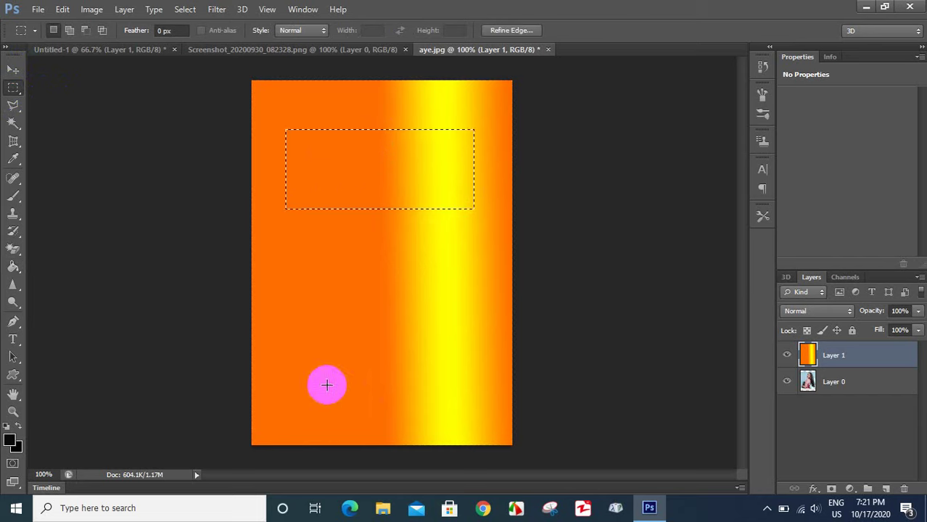
Step: Fill the selection with green #31a005 using the Paint Bucket, then deselect
{"action": "left_click", "coordinate": [14, 268]}
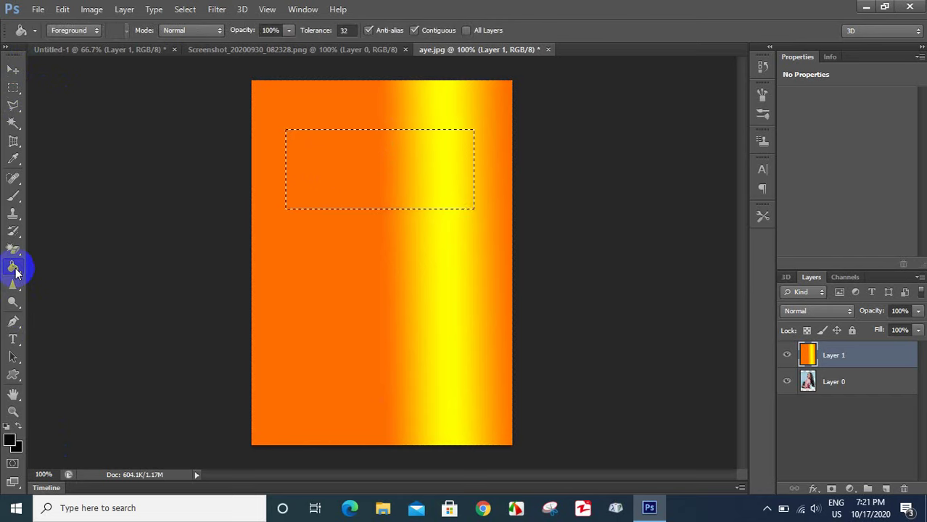
{"action": "left_click", "coordinate": [10, 440]}
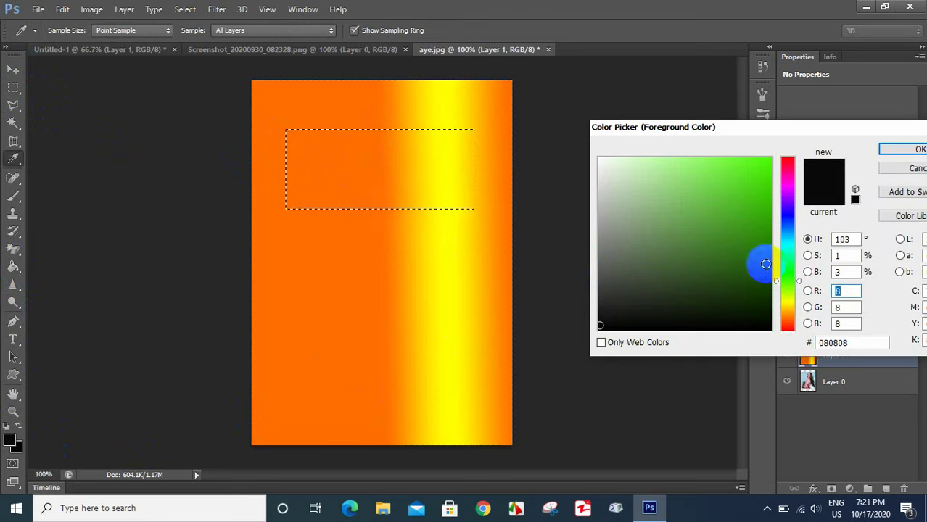
{"action": "left_click_drag", "start_coordinate": [739, 234], "coordinate": [766, 222]}
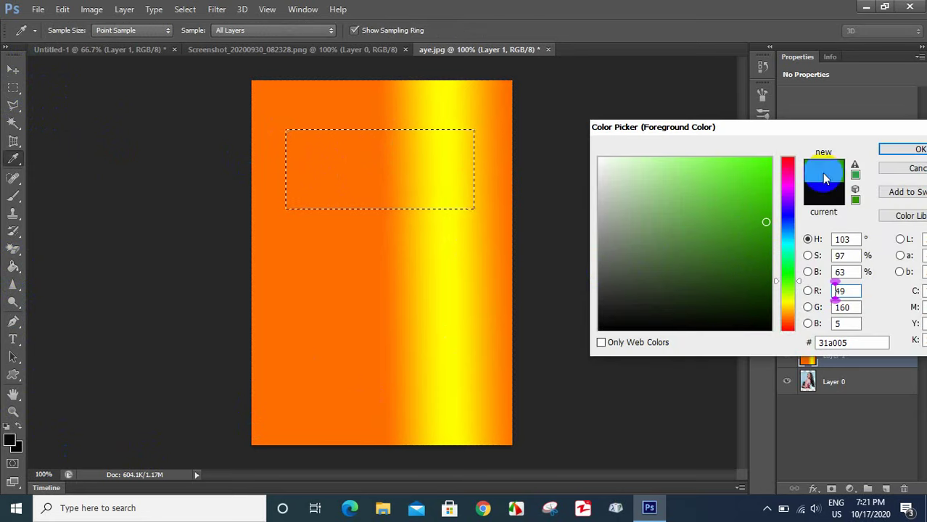
{"action": "left_click", "coordinate": [900, 149]}
{"action": "left_click", "coordinate": [393, 180]}
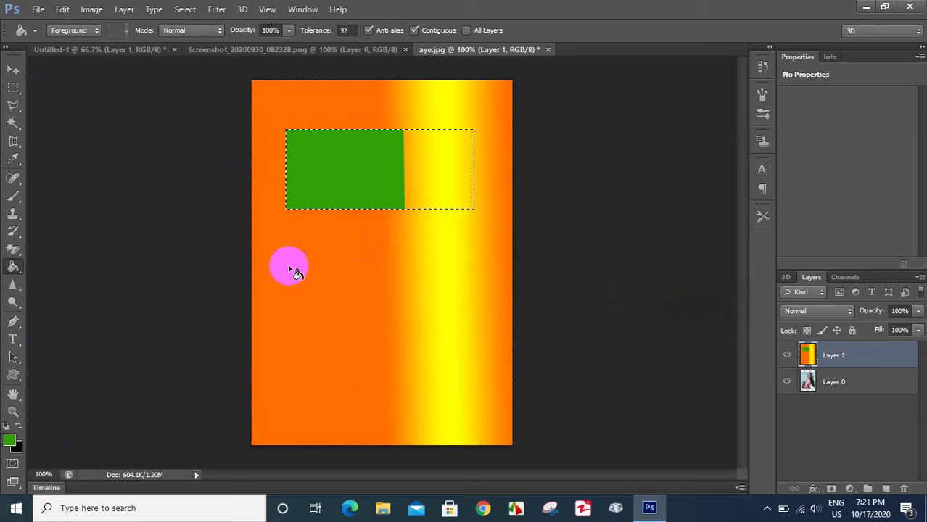
{"action": "left_click", "coordinate": [430, 172]}
{"action": "left_click", "coordinate": [412, 167]}
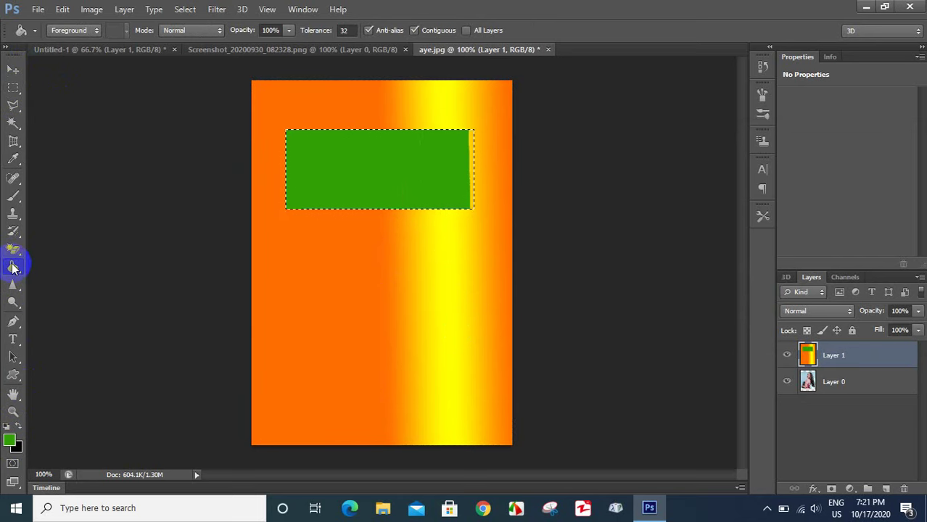
{"action": "key", "text": "ctrl+d"}
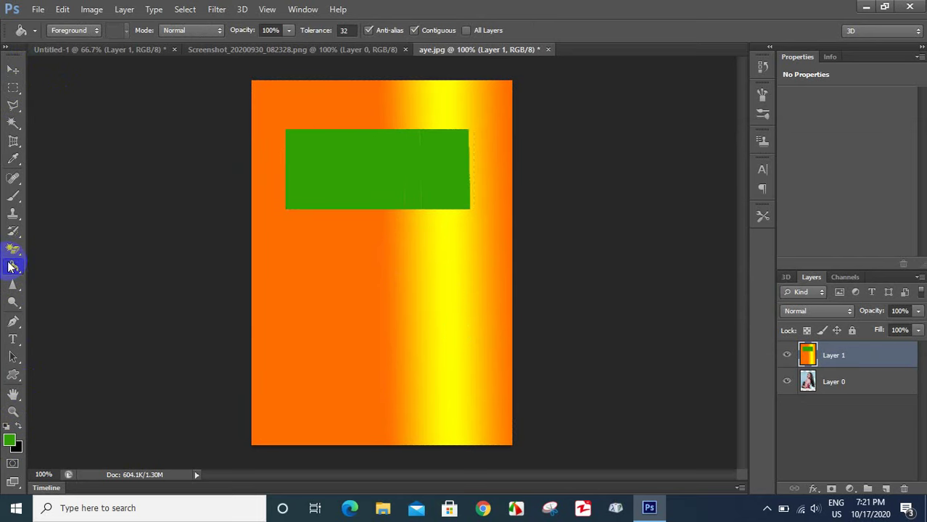
{"action": "left_click_drag", "start_coordinate": [9, 265], "coordinate": [89, 288]}
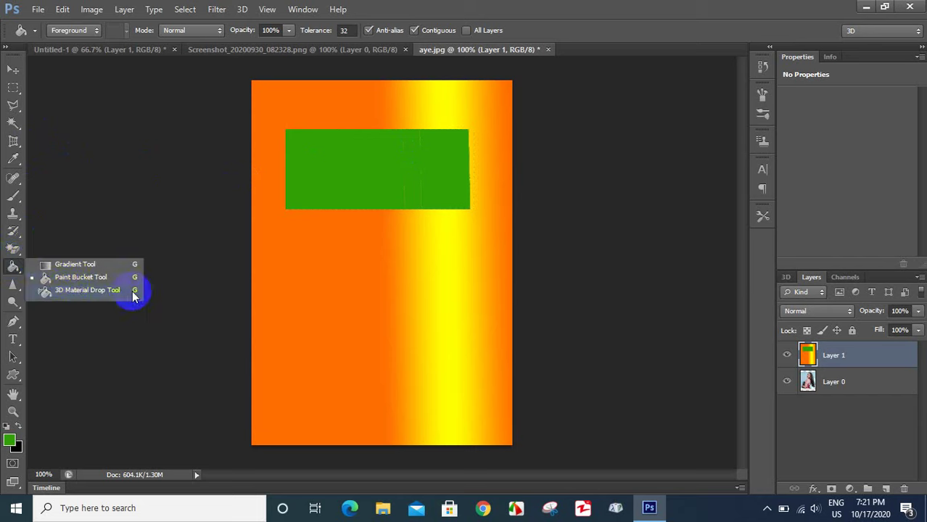
{"action": "left_click", "coordinate": [15, 289]}
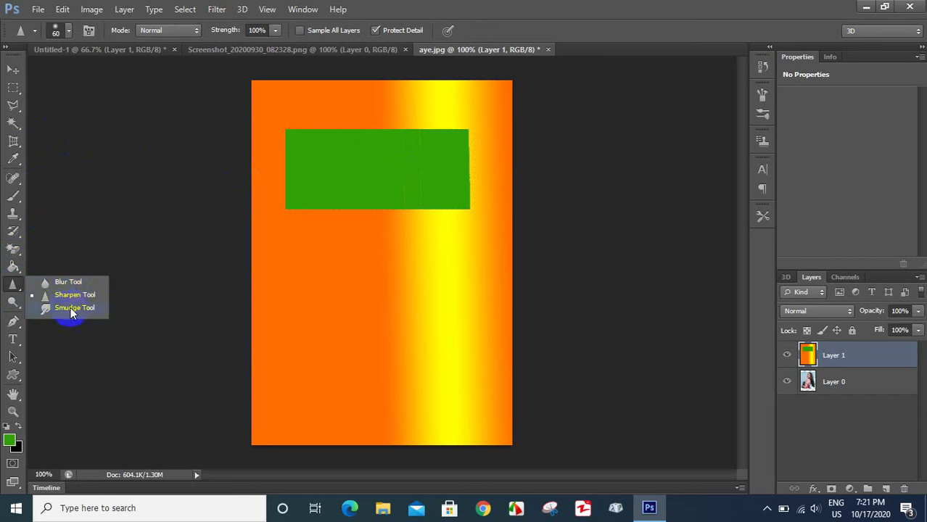
{"action": "left_click_drag", "start_coordinate": [279, 234], "coordinate": [335, 266]}
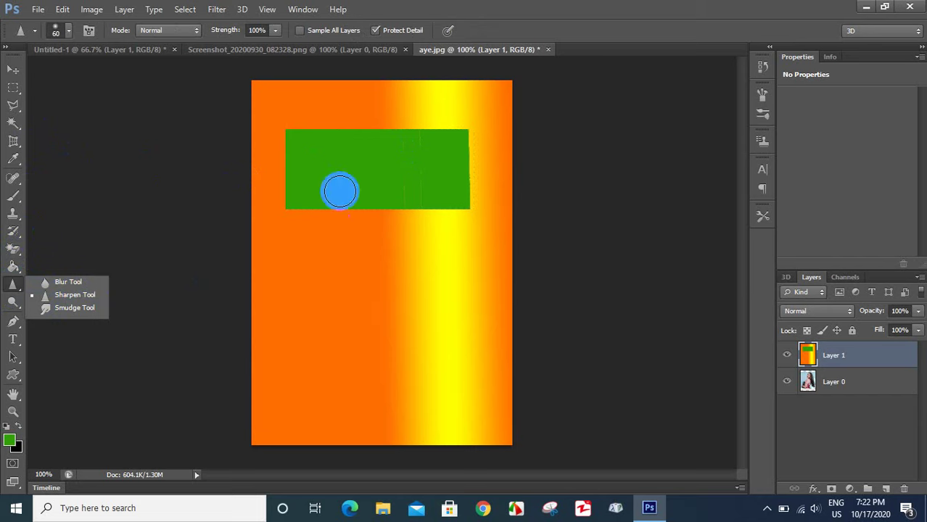
{"action": "left_click_drag", "start_coordinate": [340, 191], "coordinate": [403, 264]}
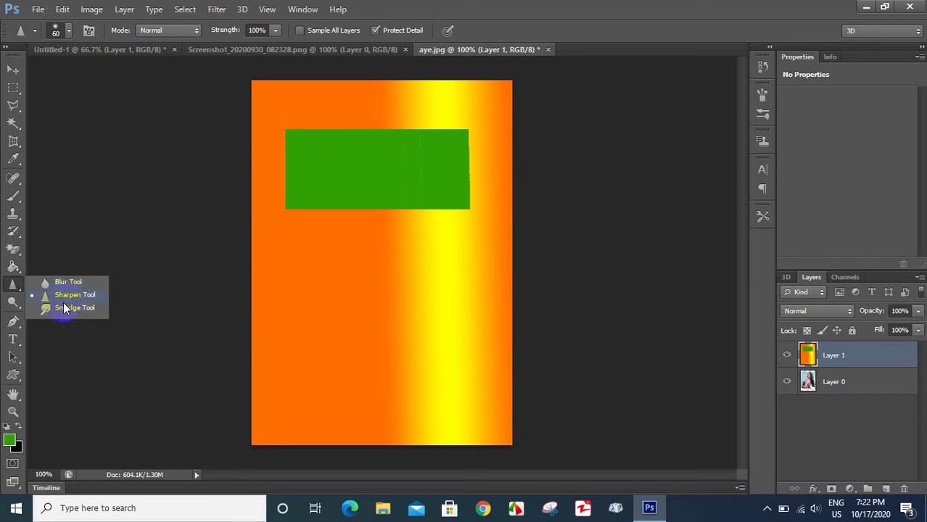
{"action": "left_click", "coordinate": [13, 322]}
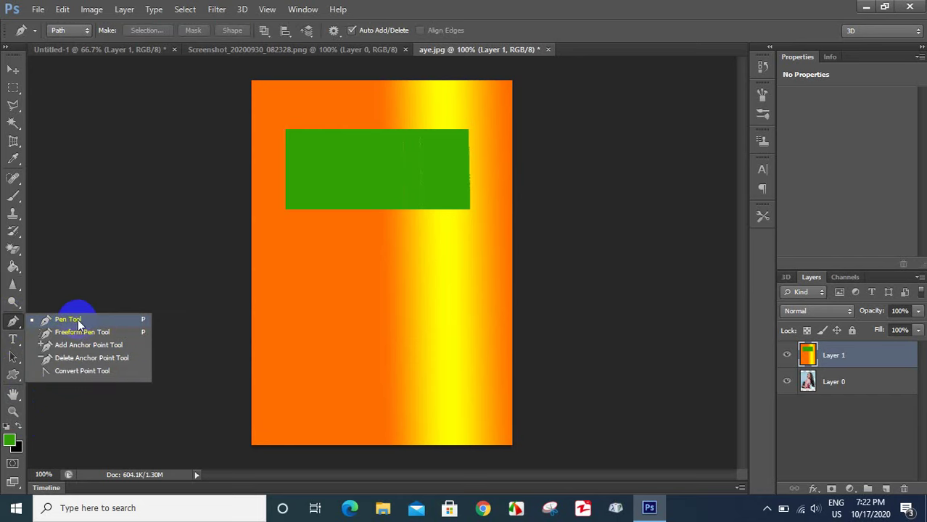
{"action": "left_click", "coordinate": [78, 320]}
{"action": "left_click", "coordinate": [285, 208]}
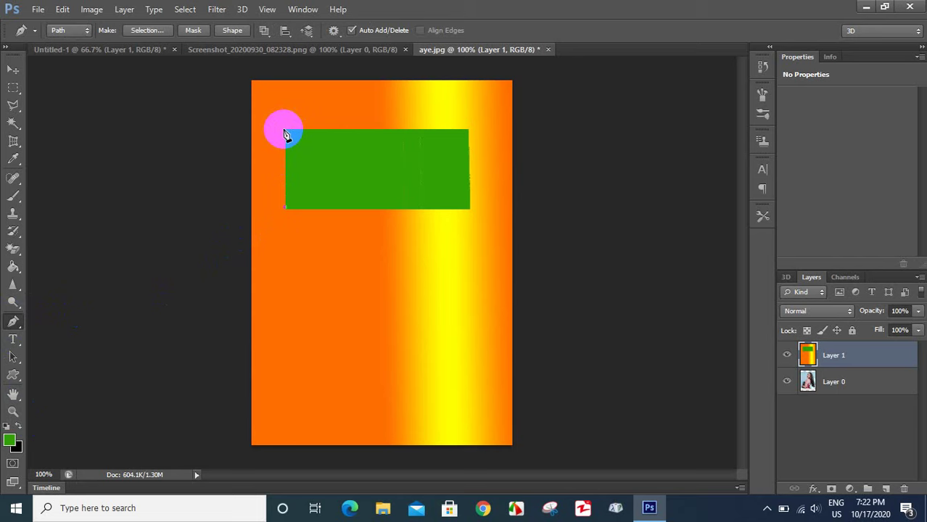
{"action": "mouse_move", "coordinate": [363, 116]}
{"action": "left_mouse_down"}
{"action": "mouse_move", "coordinate": [520, 172]}
{"action": "mouse_move", "coordinate": [363, 118]}
{"action": "left_mouse_up"}
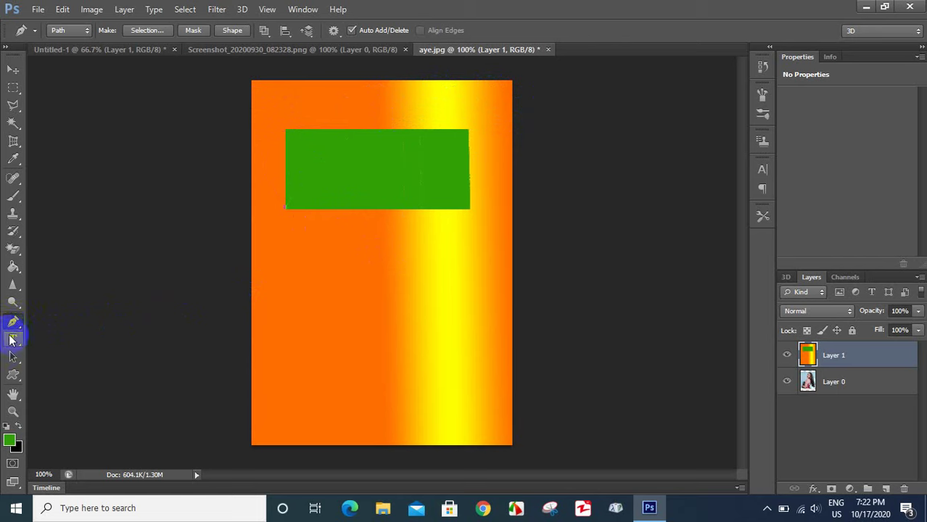
{"action": "right_click", "coordinate": [13, 321]}
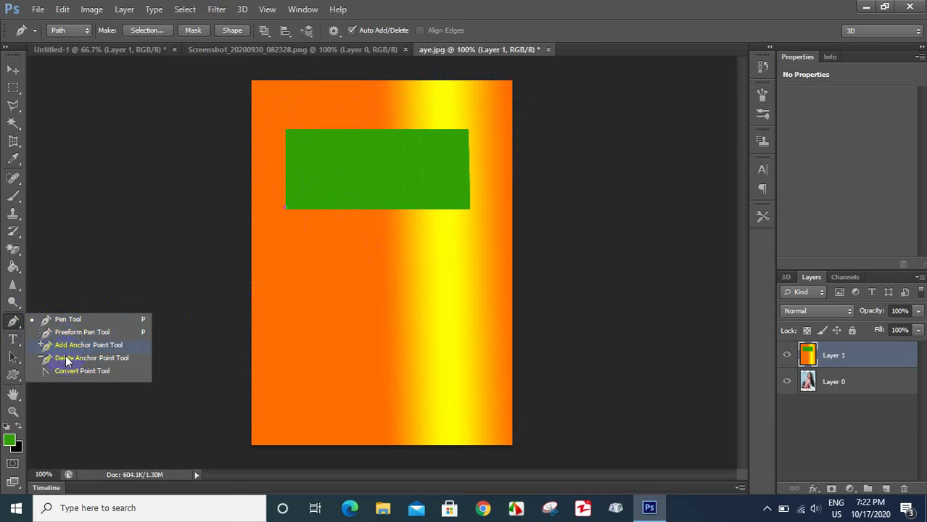
{"action": "left_click", "coordinate": [65, 319]}
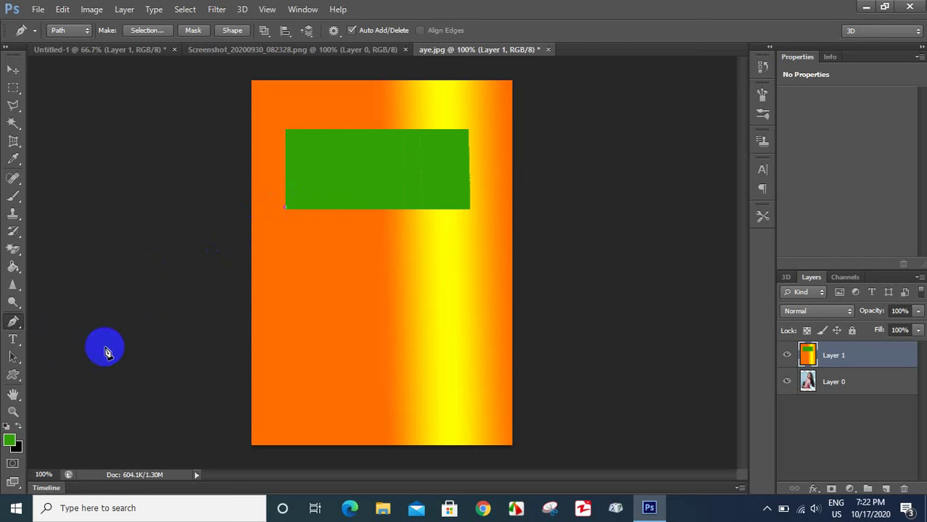
{"action": "left_click", "coordinate": [22, 339]}
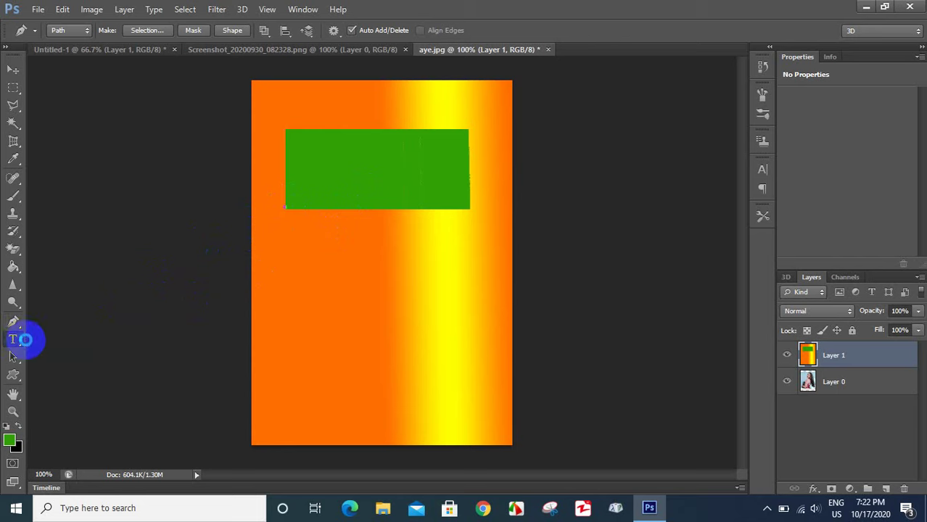
Step: Add horizontal text 'asdfg' along the top edge of the green rectangle
{"action": "left_click", "coordinate": [15, 338]}
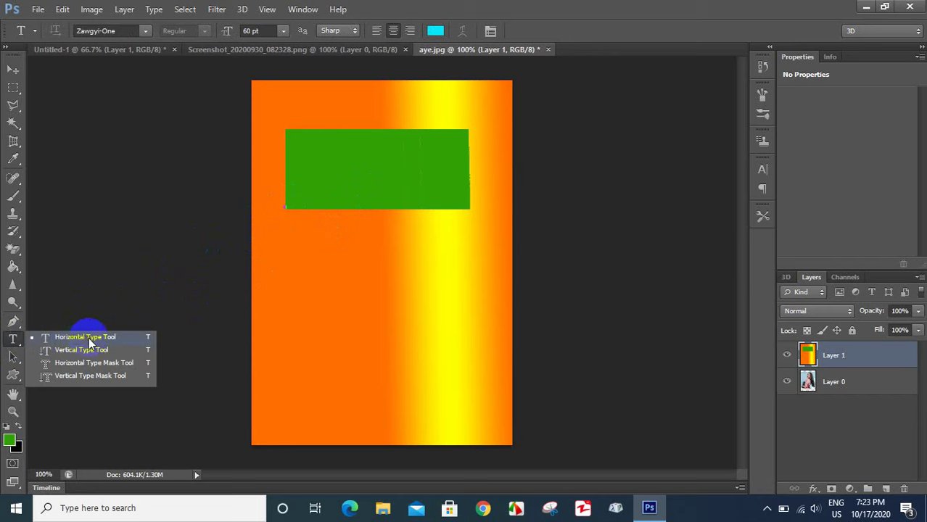
{"action": "left_click", "coordinate": [348, 142]}
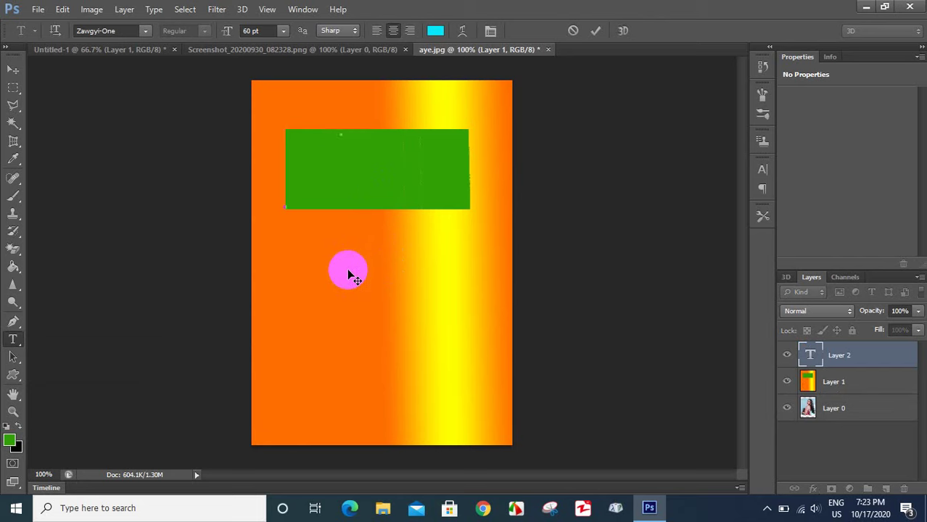
{"action": "type", "text": "asdfg"}
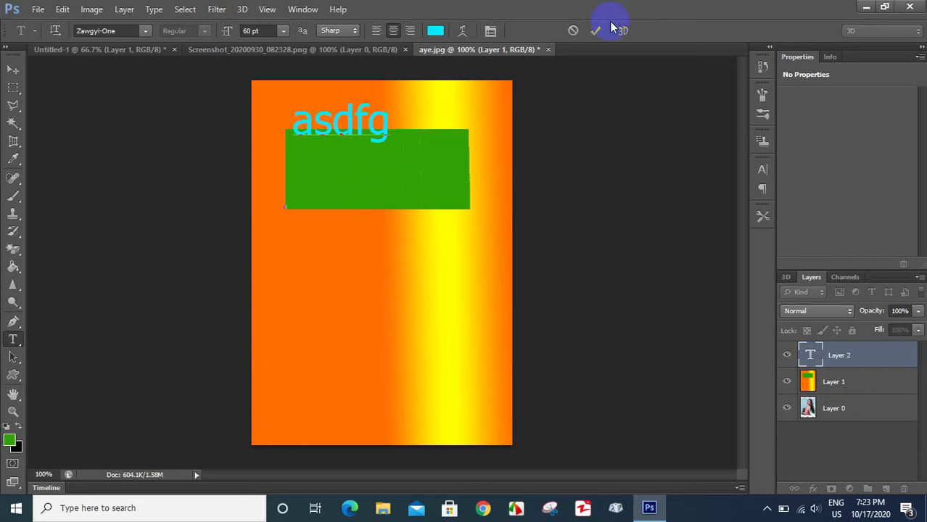
{"action": "left_click", "coordinate": [596, 30]}
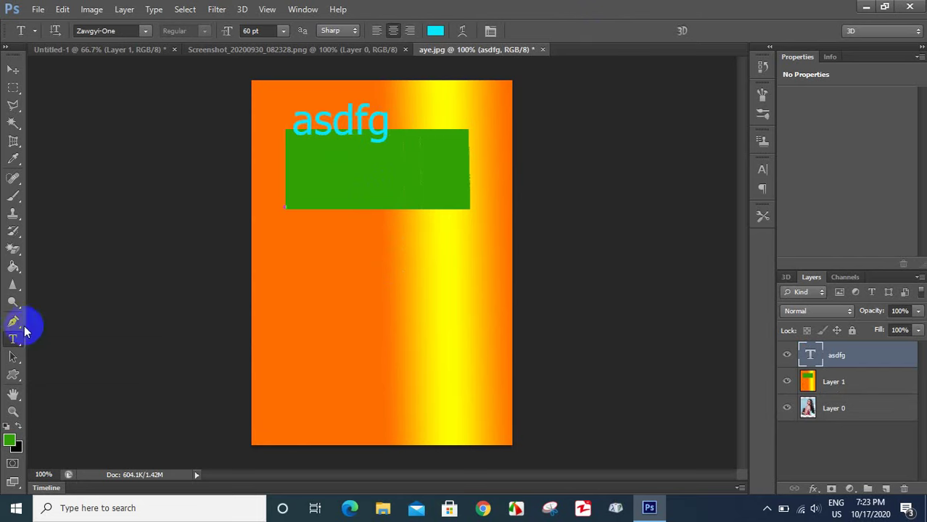
Step: Add vertical text 'asdfgjh' running down through the green rectangle
{"action": "right_click", "coordinate": [11, 340]}
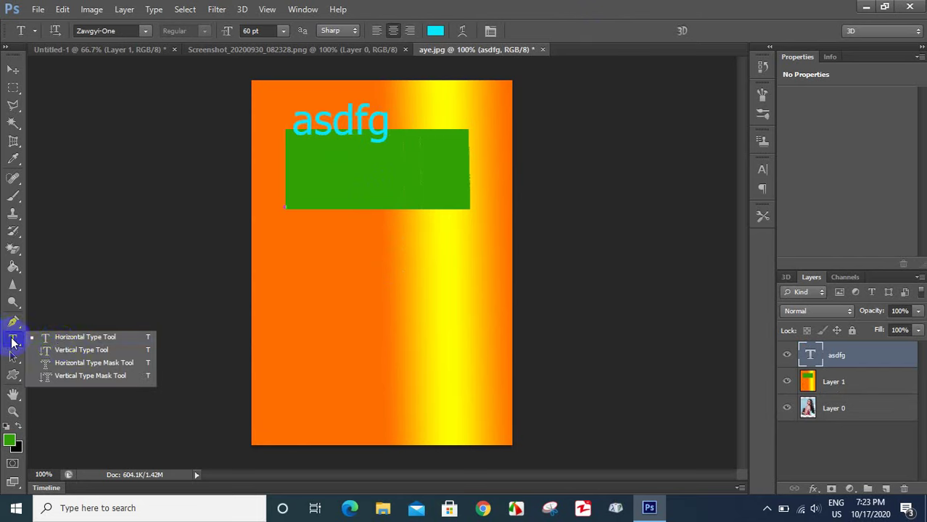
{"action": "left_click", "coordinate": [84, 351]}
{"action": "left_click", "coordinate": [433, 341]}
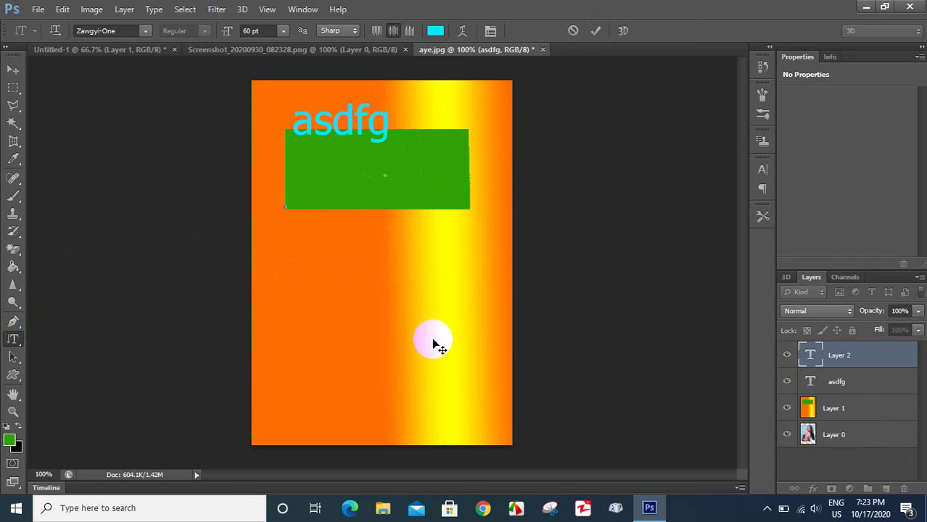
{"action": "type", "text": "asdfg"}
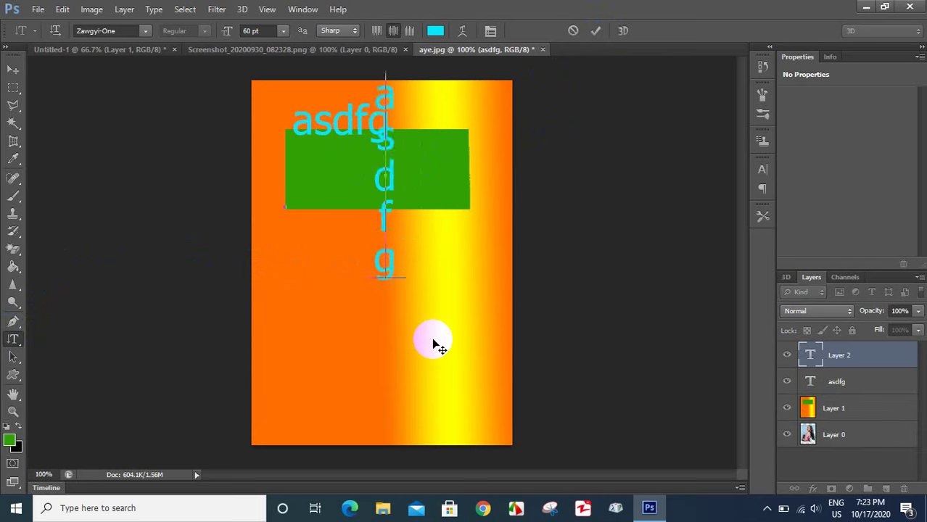
{"action": "type", "text": "jh"}
{"action": "left_click", "coordinate": [595, 31]}
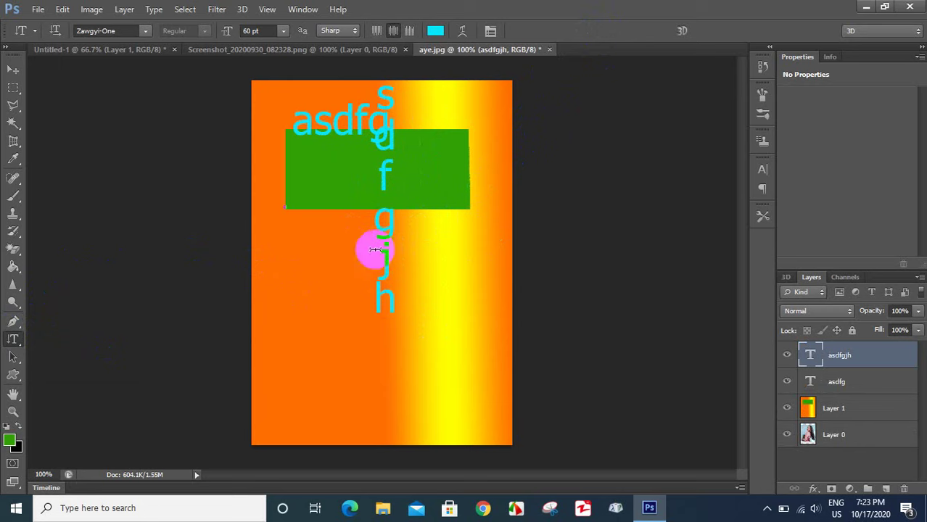
{"action": "right_click", "coordinate": [13, 339]}
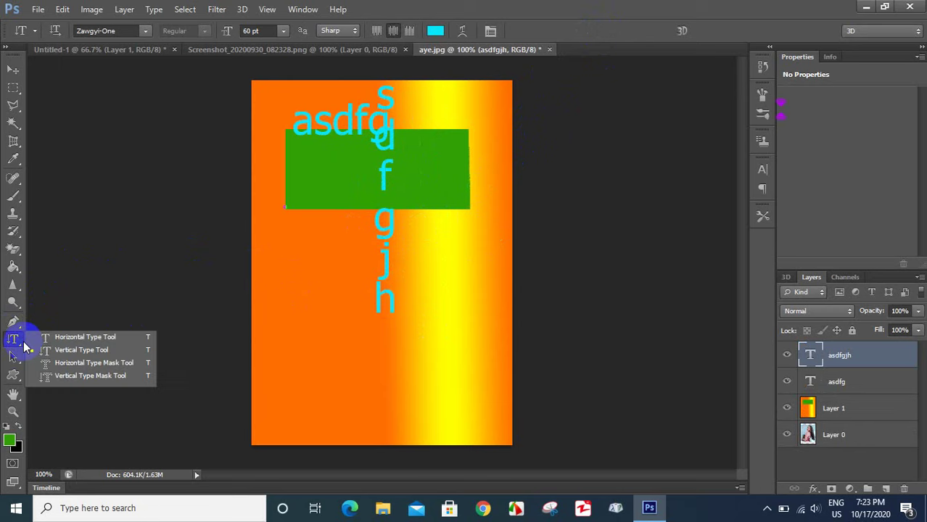
{"action": "left_click", "coordinate": [69, 365]}
{"action": "mouse_move", "coordinate": [265, 229]}
{"action": "left_mouse_down"}
{"action": "mouse_move", "coordinate": [359, 332]}
{"action": "mouse_move", "coordinate": [494, 401]}
{"action": "left_mouse_up"}
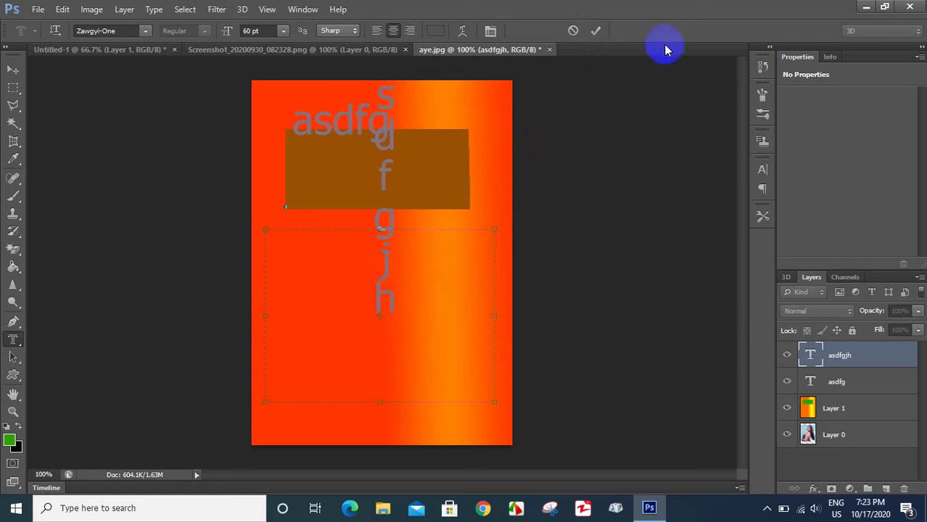
{"action": "left_click", "coordinate": [573, 32]}
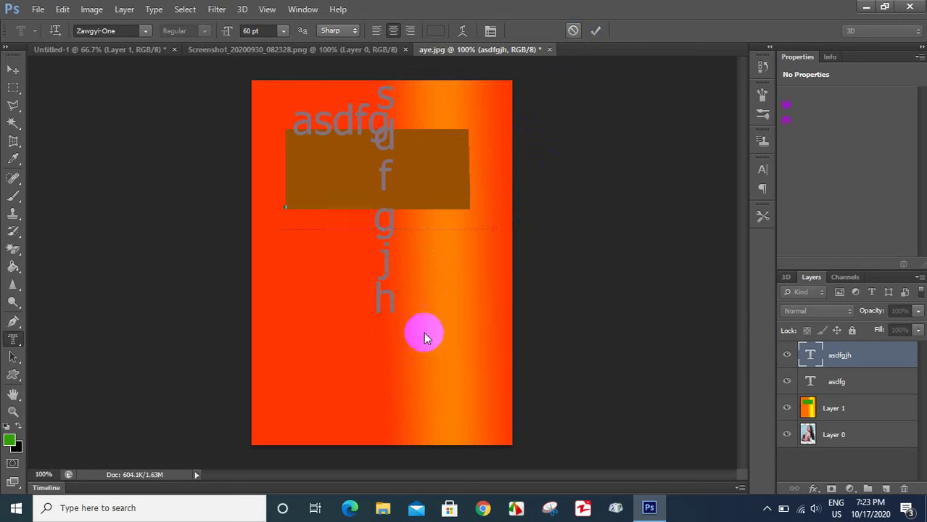
{"action": "left_click_drag", "start_coordinate": [13, 340], "coordinate": [47, 353]}
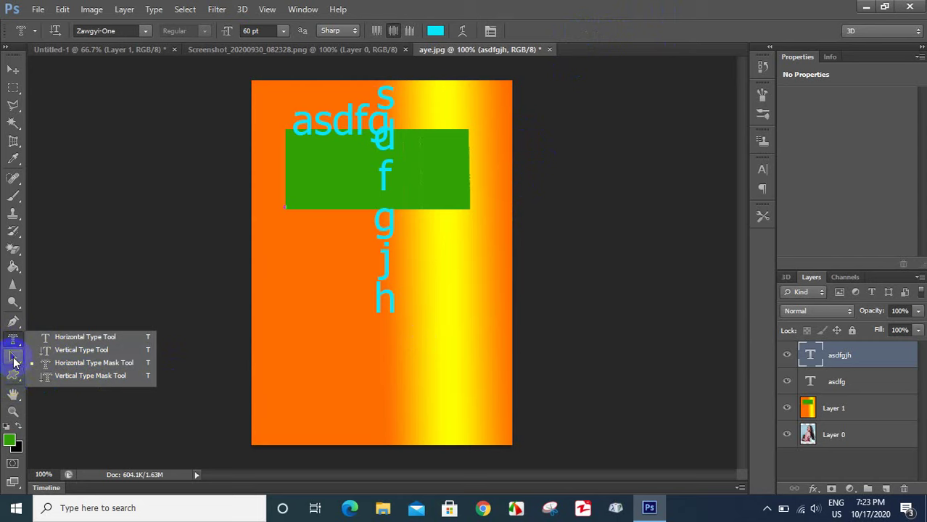
{"action": "mouse_move", "coordinate": [83, 382]}
{"action": "left_mouse_down"}
{"action": "mouse_move", "coordinate": [15, 377]}
{"action": "mouse_move", "coordinate": [75, 380]}
{"action": "left_mouse_up"}
{"action": "left_click", "coordinate": [14, 377]}
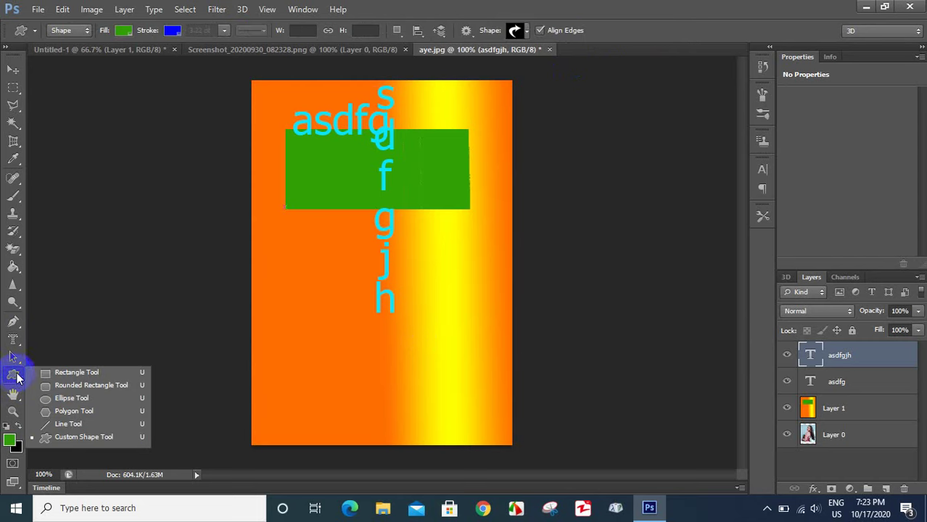
Step: Draw a 177 × 178 px green square with a blue stroke below the first rectangle
{"action": "left_click", "coordinate": [80, 373]}
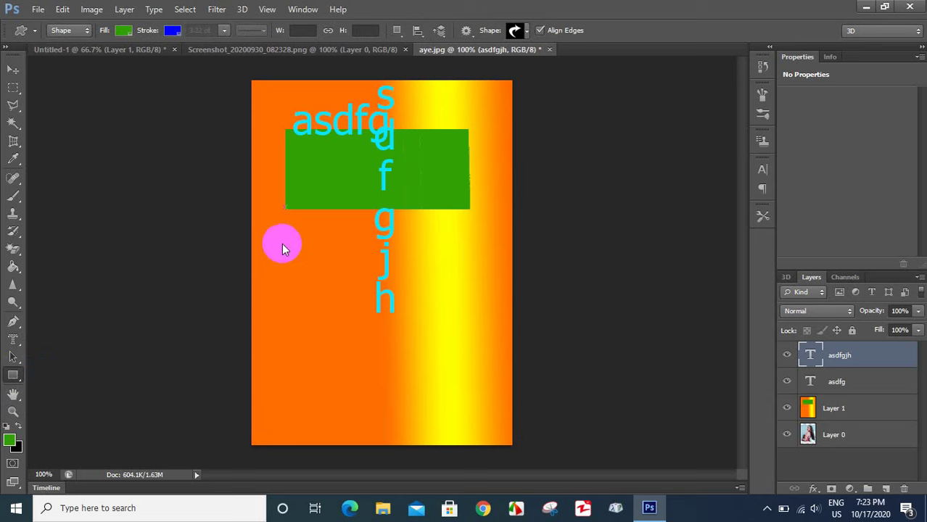
{"action": "left_click_drag", "start_coordinate": [279, 238], "coordinate": [399, 357]}
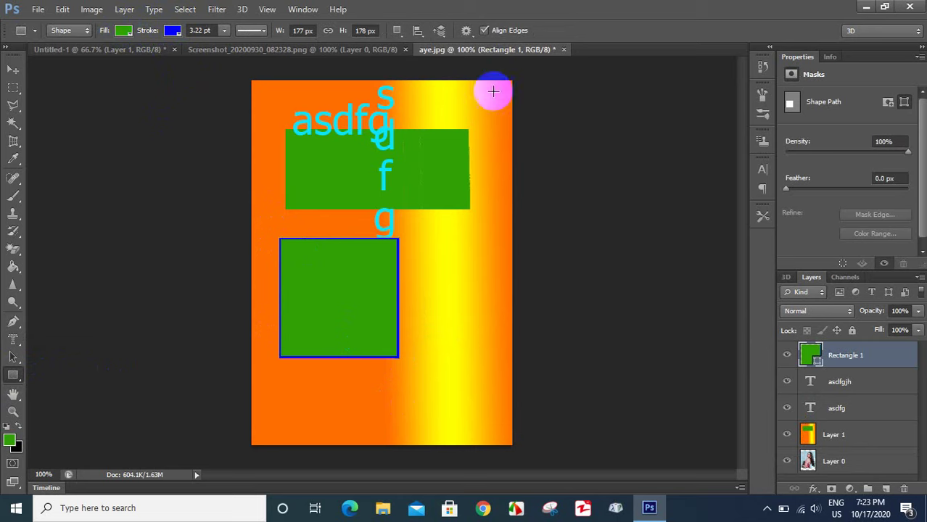
{"action": "left_click", "coordinate": [13, 375]}
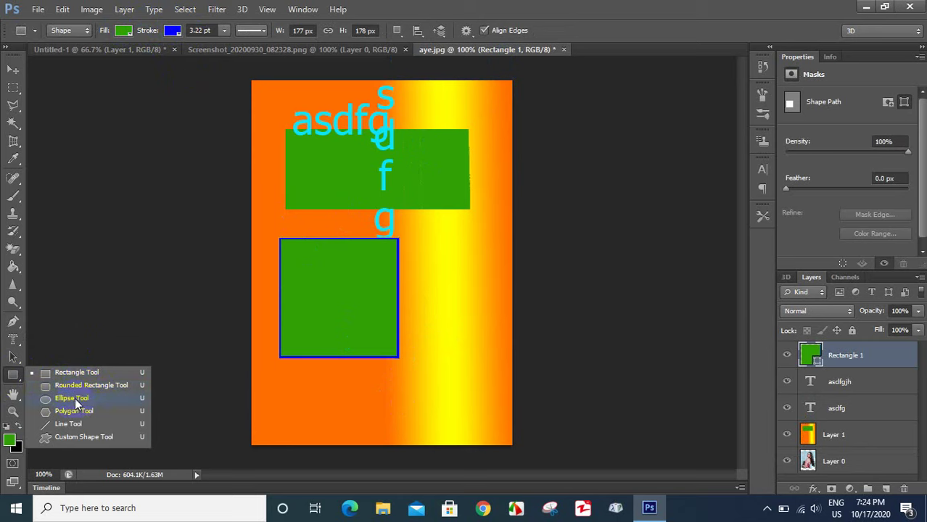
Step: Select the Custom Shape tool and scroll through its shape library
{"action": "left_click", "coordinate": [70, 437]}
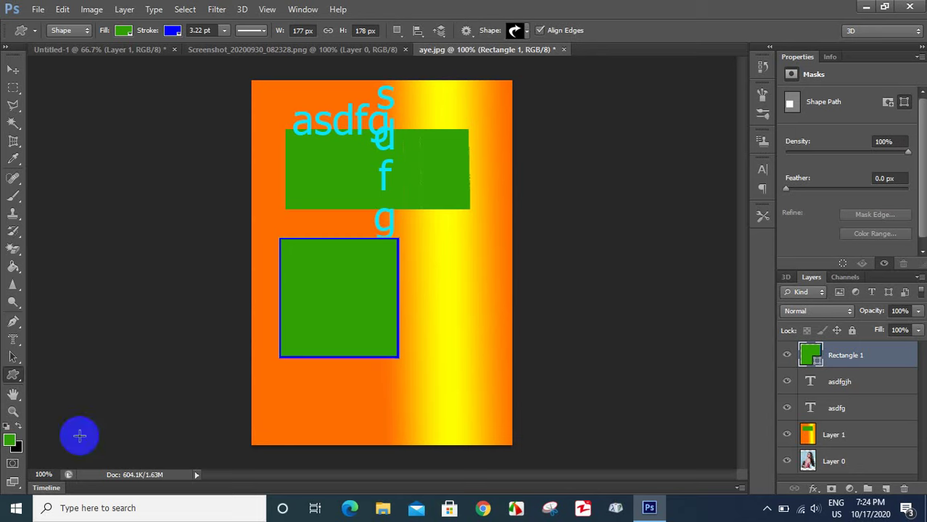
{"action": "left_click", "coordinate": [527, 33]}
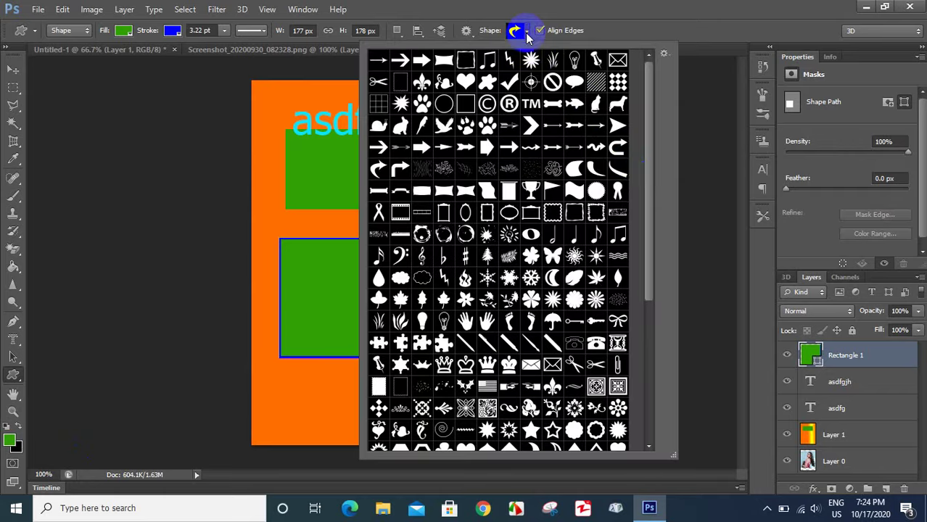
{"action": "scroll", "coordinate": [637, 305], "scroll_direction": "down", "scroll_amount": 3}
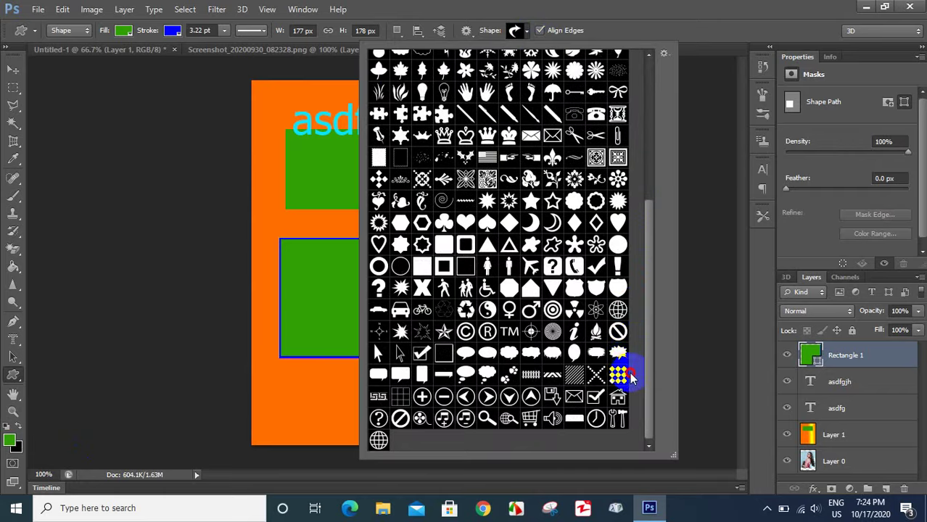
{"action": "scroll", "coordinate": [631, 305], "scroll_direction": "up", "scroll_amount": 4}
{"action": "scroll", "coordinate": [630, 181], "scroll_direction": "up", "scroll_amount": 3}
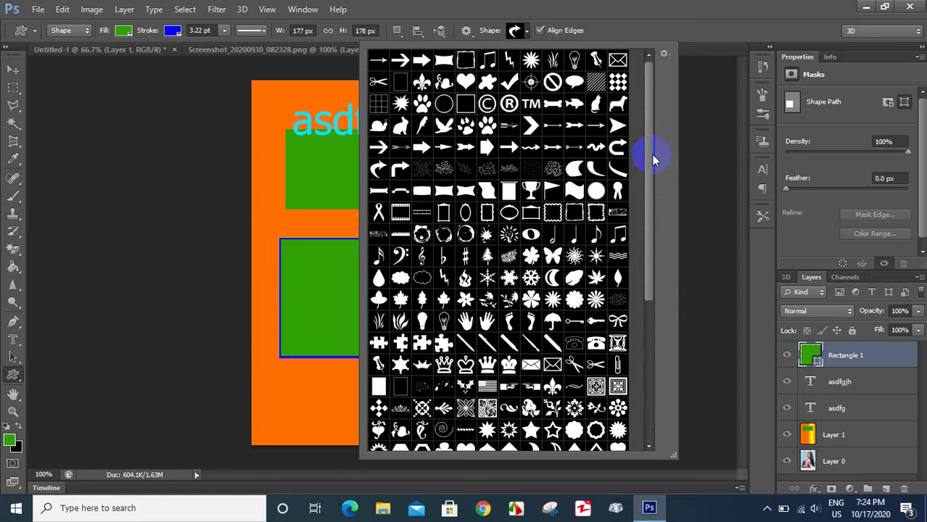
{"action": "left_click_drag", "start_coordinate": [651, 167], "coordinate": [650, 366]}
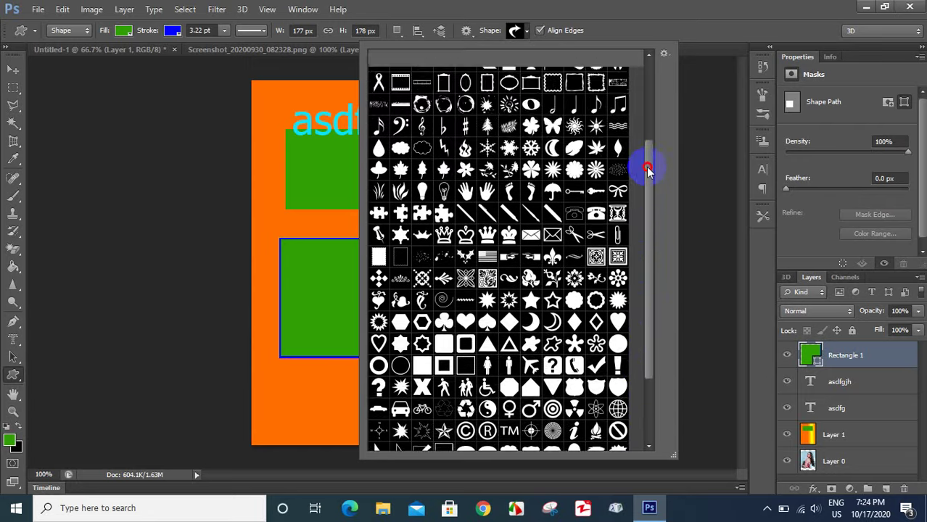
{"action": "left_click_drag", "start_coordinate": [650, 228], "coordinate": [648, 77]}
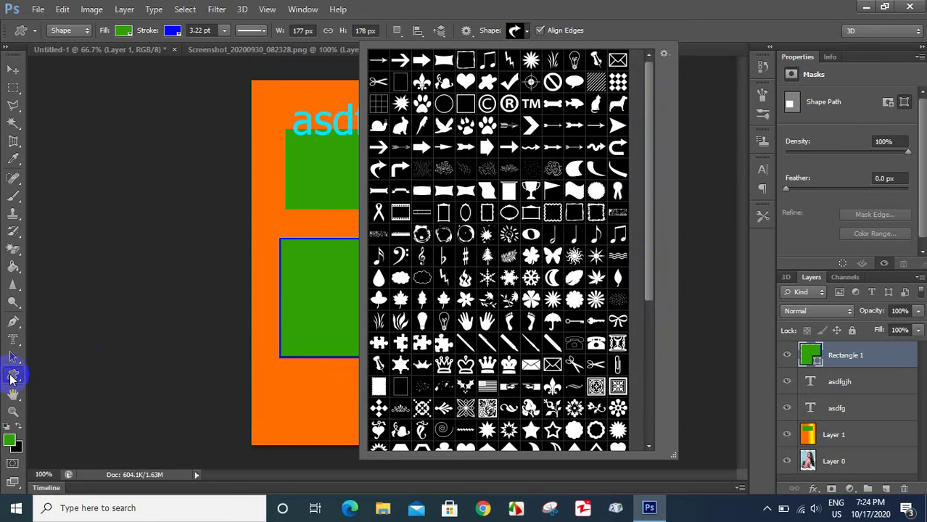
Step: Reselect the Custom Shape tool and reopen its shape library
{"action": "left_click", "coordinate": [13, 377]}
{"action": "right_click", "coordinate": [13, 375]}
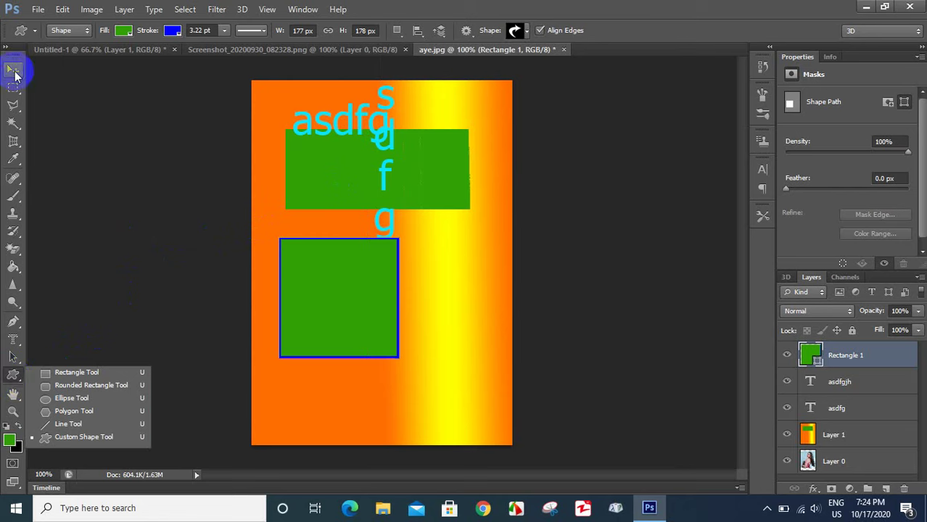
{"action": "left_click", "coordinate": [13, 71]}
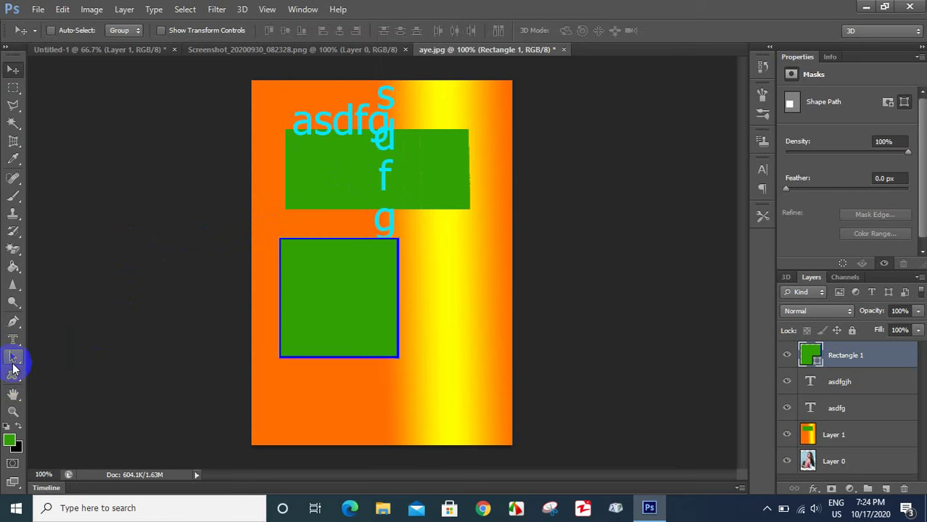
{"action": "left_click", "coordinate": [14, 375]}
{"action": "right_click", "coordinate": [14, 375]}
{"action": "left_click", "coordinate": [69, 437]}
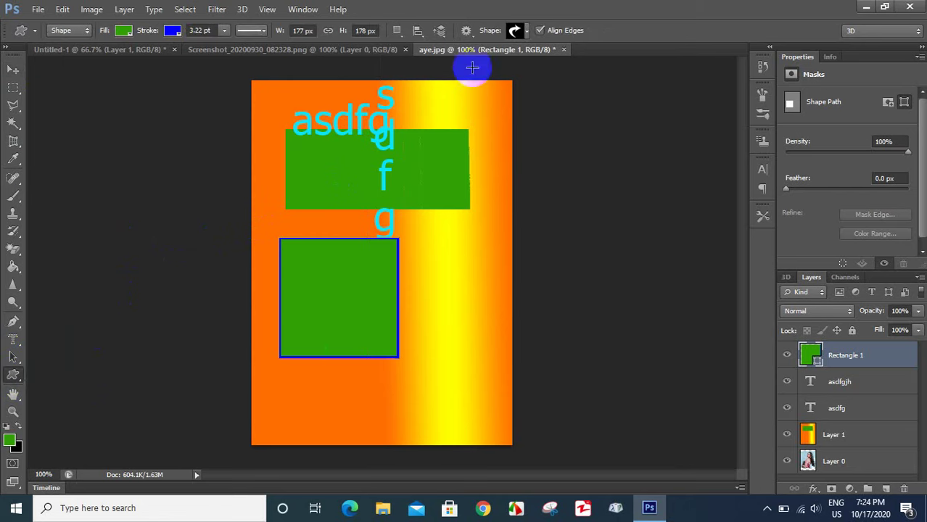
{"action": "left_click", "coordinate": [514, 30]}
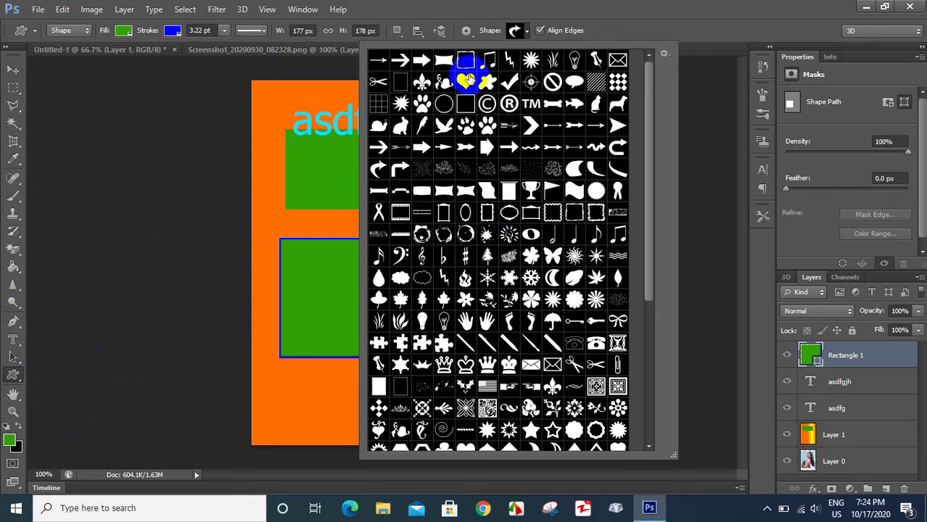
Step: Draw a large heart shape over the green rectangles and fill it magenta
{"action": "left_click", "coordinate": [466, 80]}
{"action": "left_click_drag", "start_coordinate": [282, 139], "coordinate": [464, 335]}
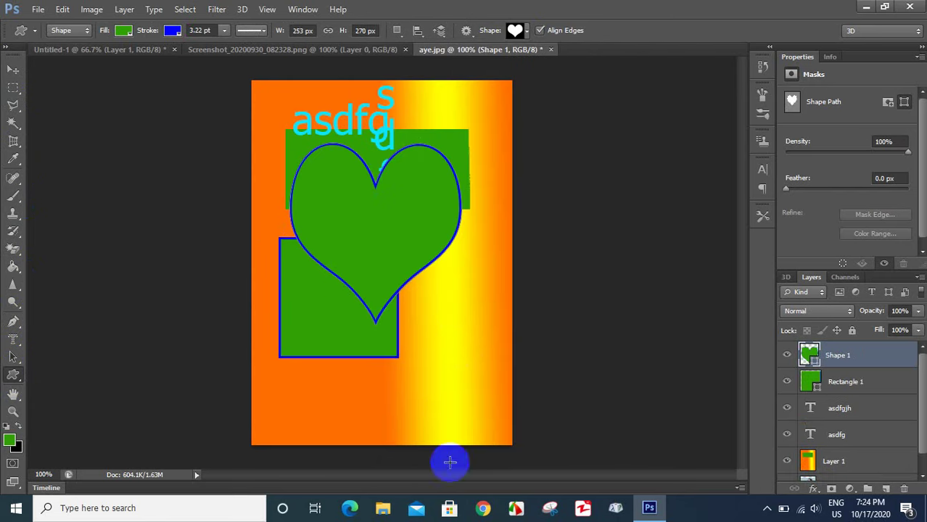
{"action": "left_click", "coordinate": [124, 32]}
{"action": "left_click", "coordinate": [98, 109]}
{"action": "left_click", "coordinate": [175, 37]}
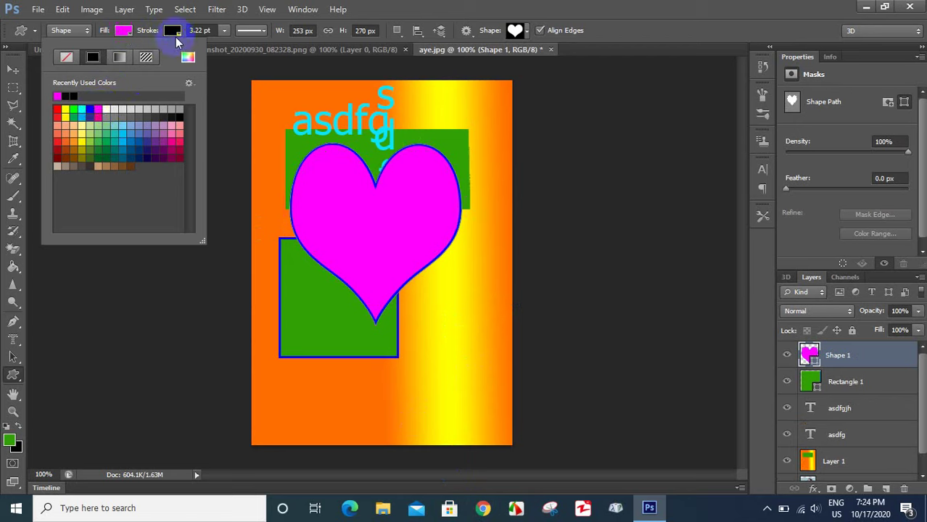
Step: Give the heart a light-blue stroke about 12 pt wide
{"action": "left_click", "coordinate": [175, 34]}
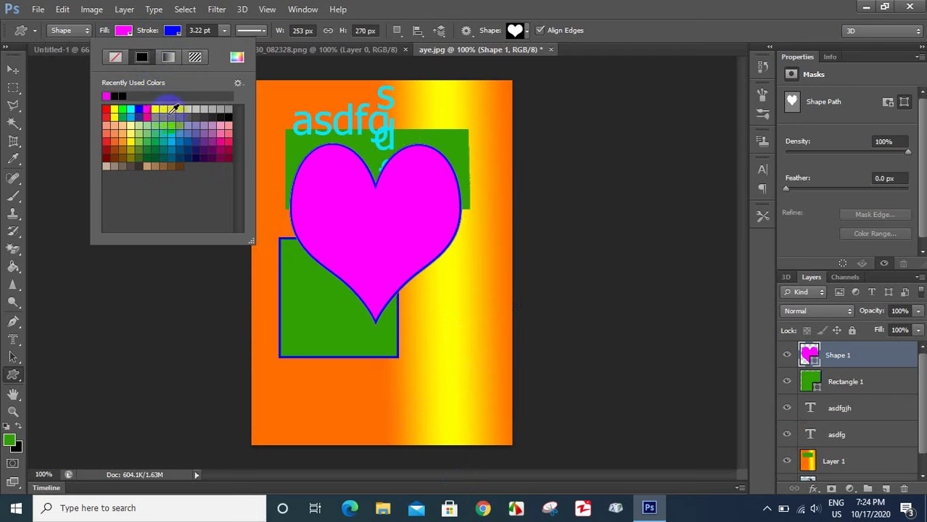
{"action": "left_click", "coordinate": [166, 141]}
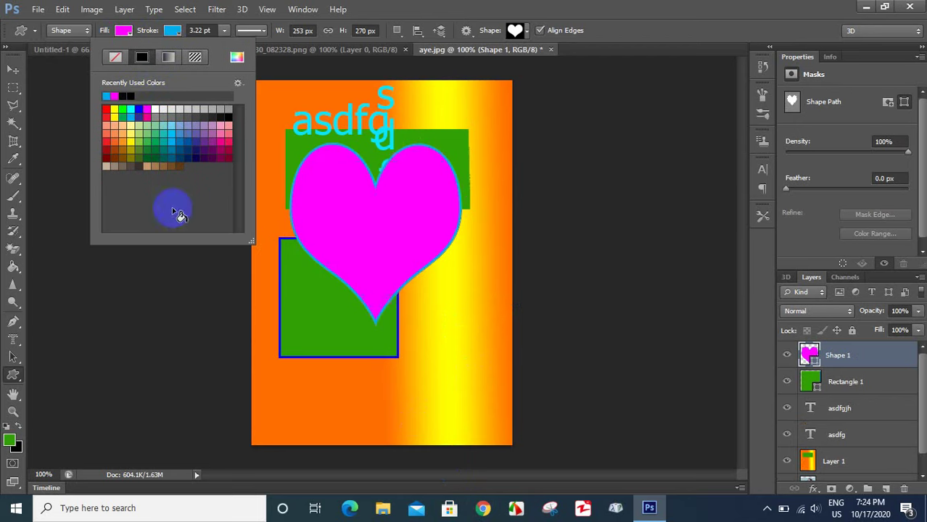
{"action": "left_click", "coordinate": [224, 31]}
{"action": "left_click_drag", "start_coordinate": [228, 55], "coordinate": [253, 58]}
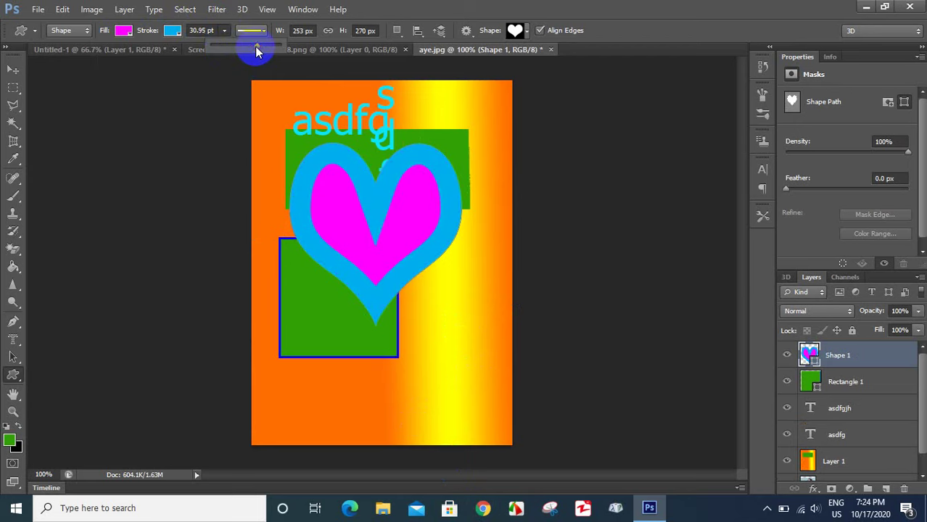
{"action": "left_click_drag", "start_coordinate": [253, 58], "coordinate": [234, 54]}
Step: Move the heart down over the lower green rectangle; confirm the Type tool uses Zawgyi-One 60 pt
{"action": "left_click", "coordinate": [14, 70]}
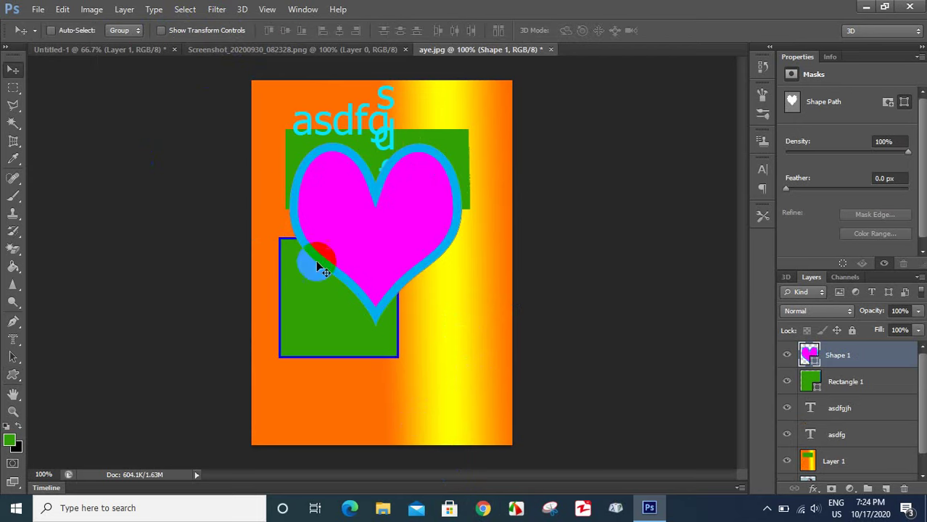
{"action": "left_click_drag", "start_coordinate": [368, 236], "coordinate": [369, 290]}
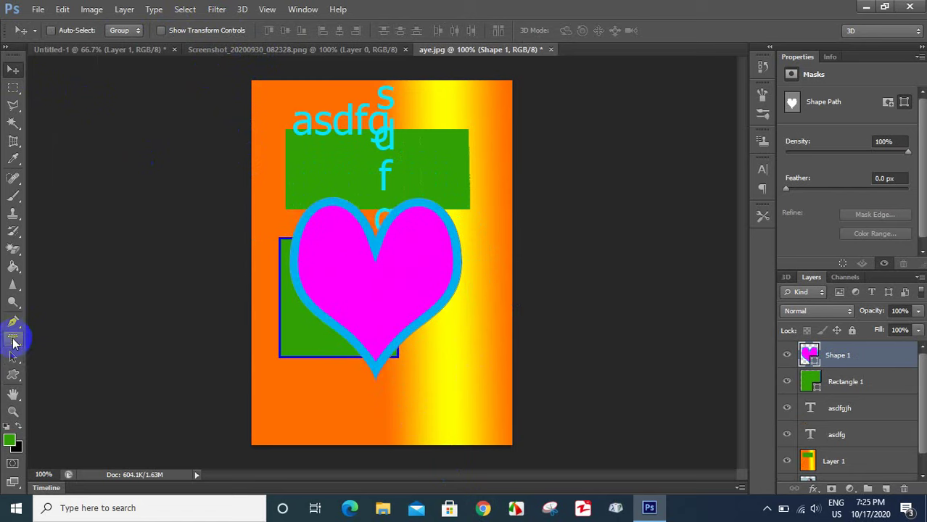
{"action": "left_click_drag", "start_coordinate": [13, 339], "coordinate": [58, 339]}
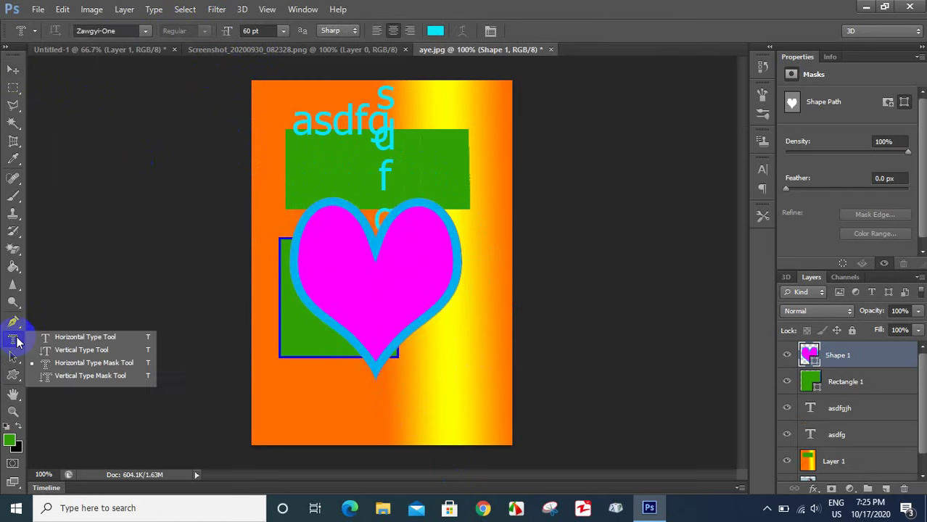
{"action": "left_click", "coordinate": [145, 31]}
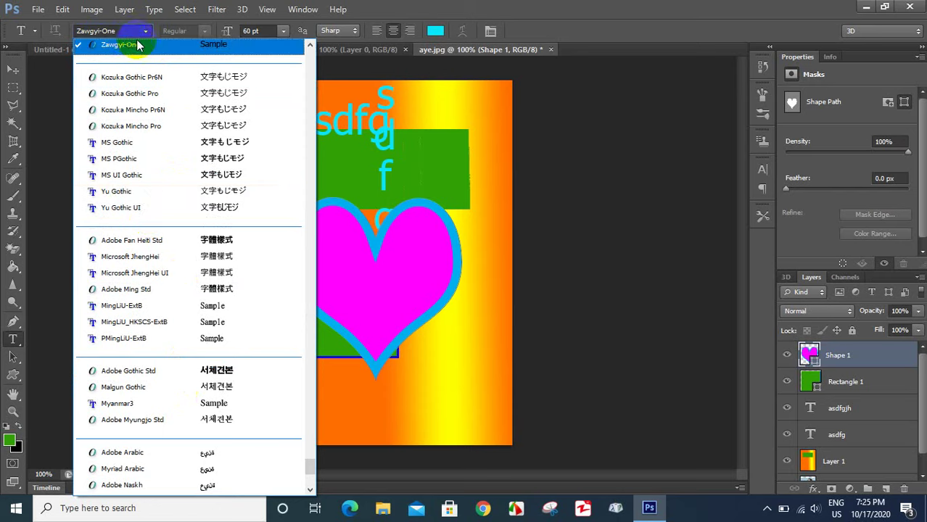
{"action": "left_click", "coordinate": [140, 45]}
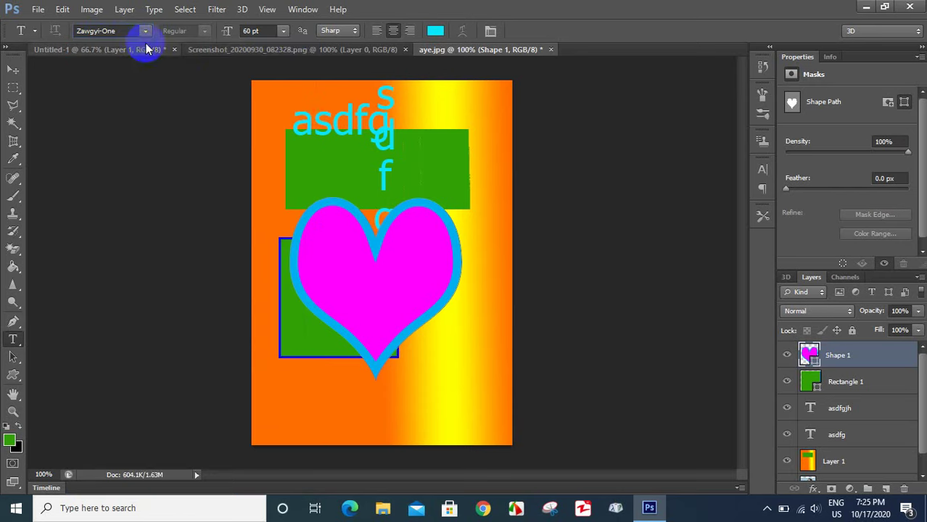
{"action": "left_click", "coordinate": [283, 31]}
{"action": "left_click", "coordinate": [283, 34]}
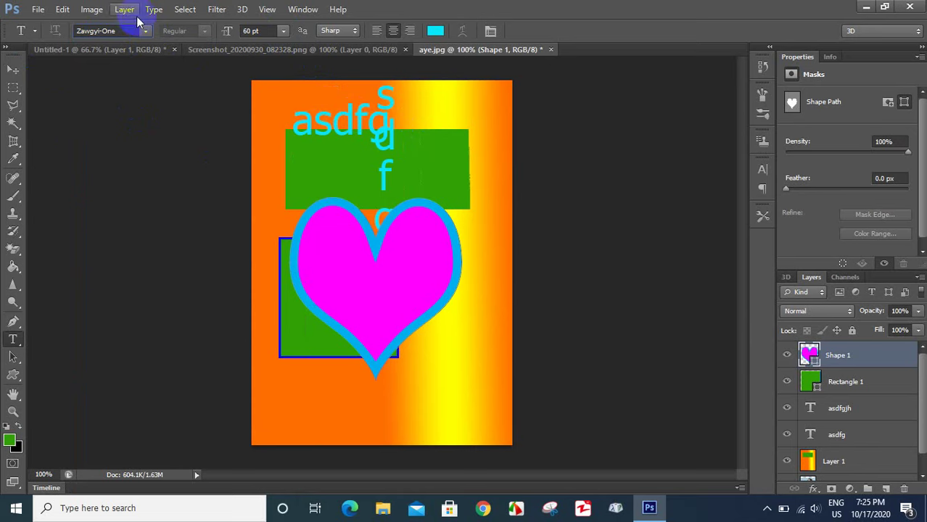
Step: Click on the canvas, then switch back to the Move tool
{"action": "left_click", "coordinate": [181, 79]}
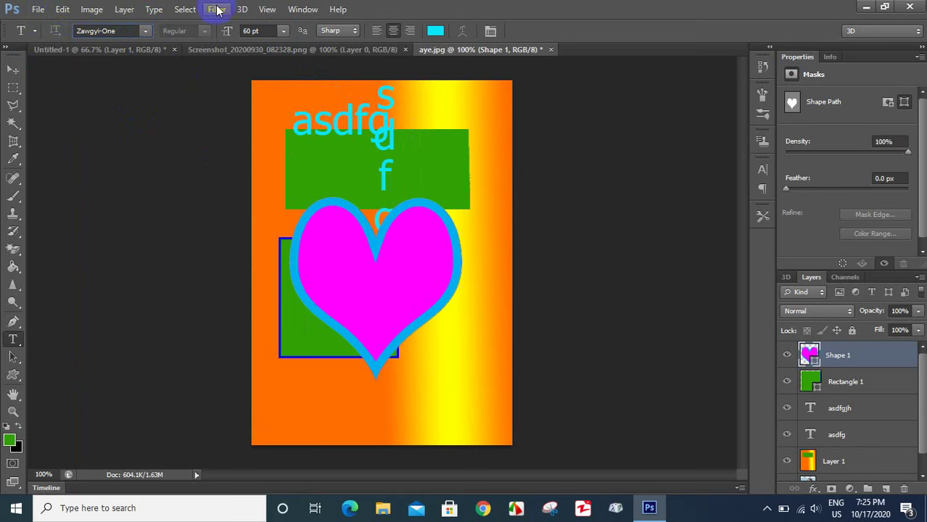
{"action": "left_click", "coordinate": [317, 201]}
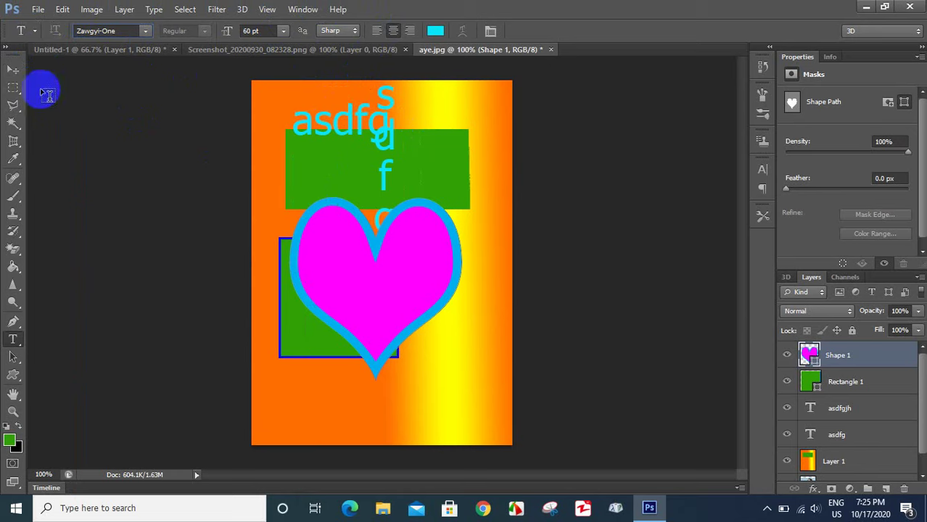
{"action": "left_click", "coordinate": [13, 69]}
{"action": "left_click", "coordinate": [360, 251]}
{"action": "left_click", "coordinate": [444, 244]}
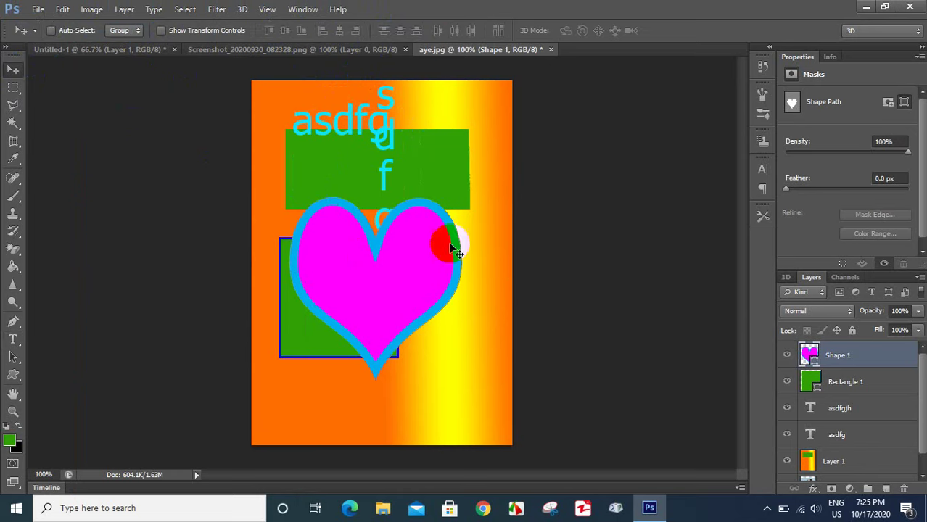
{"action": "left_click", "coordinate": [397, 212]}
{"action": "left_click", "coordinate": [10, 439]}
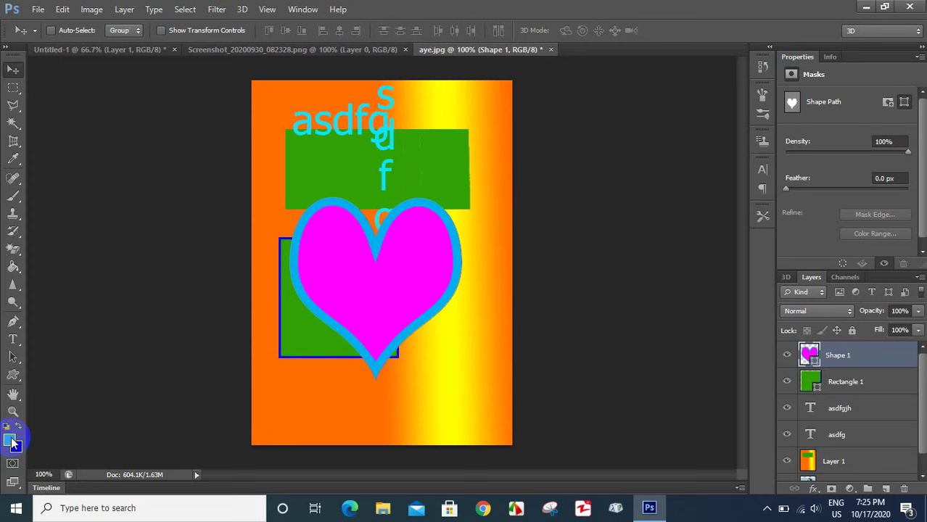
{"action": "left_click", "coordinate": [19, 427]}
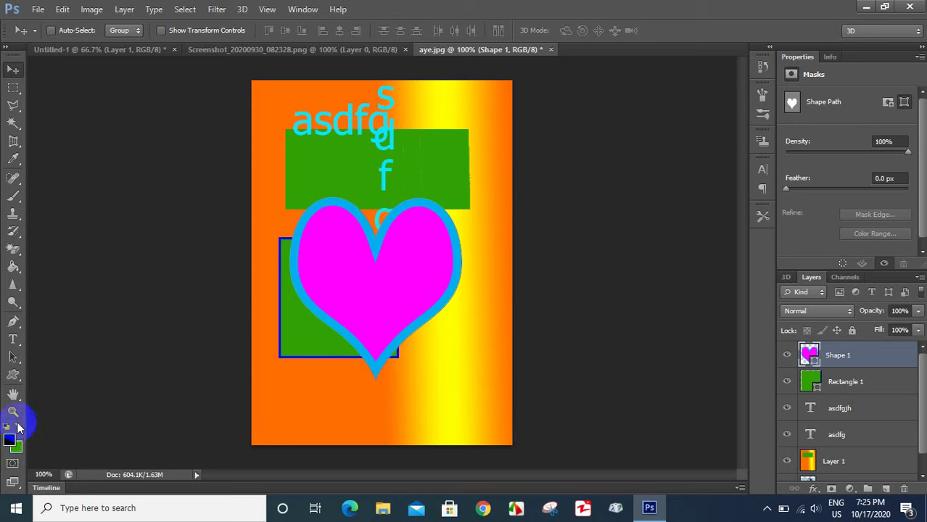
{"action": "left_click", "coordinate": [10, 446]}
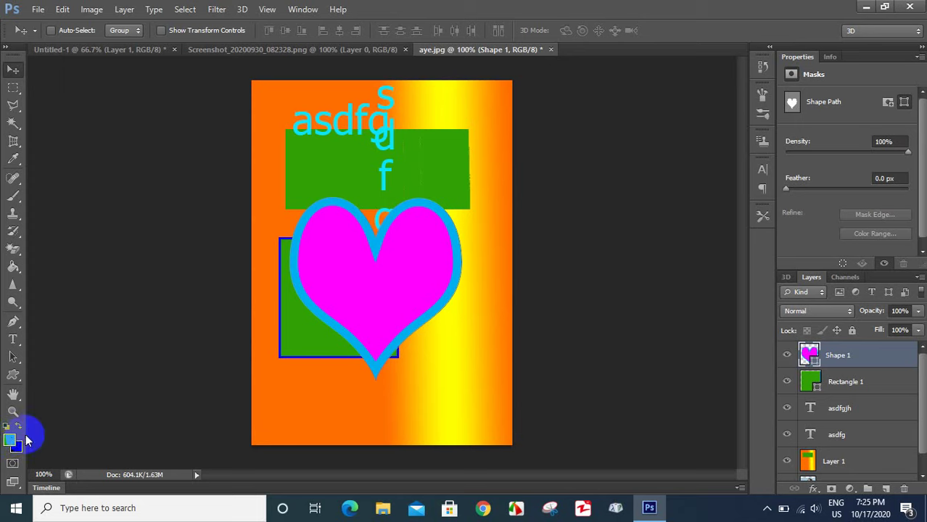
{"action": "left_click", "coordinate": [326, 319]}
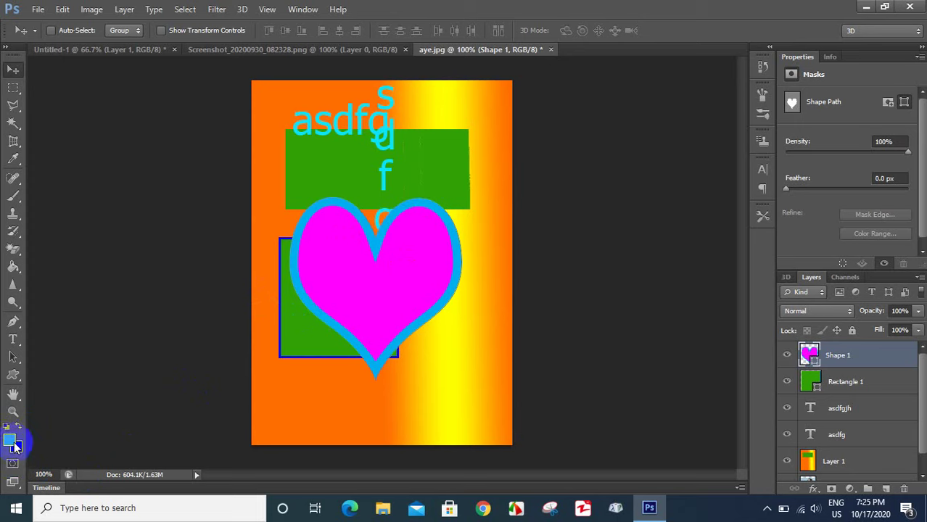
{"action": "left_click", "coordinate": [383, 267]}
{"action": "left_click", "coordinate": [310, 265]}
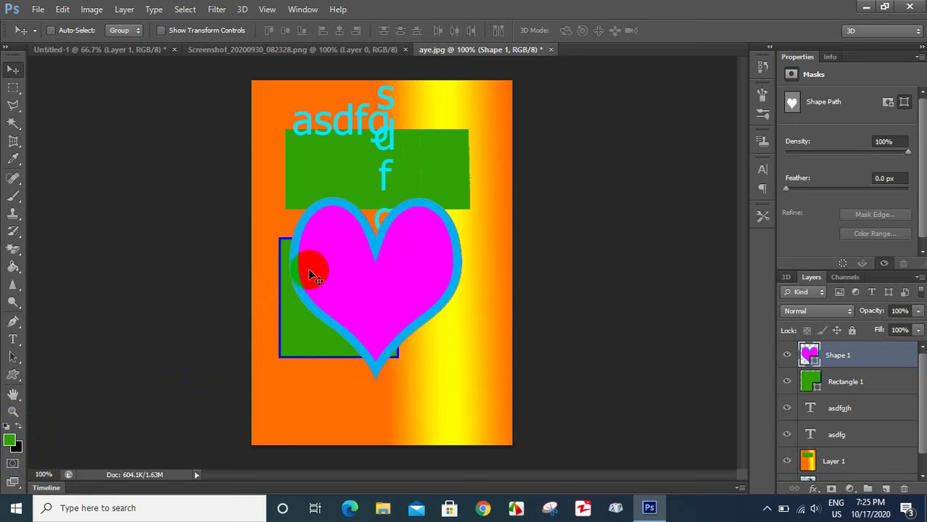
{"action": "left_click", "coordinate": [368, 214]}
{"action": "left_click", "coordinate": [341, 197]}
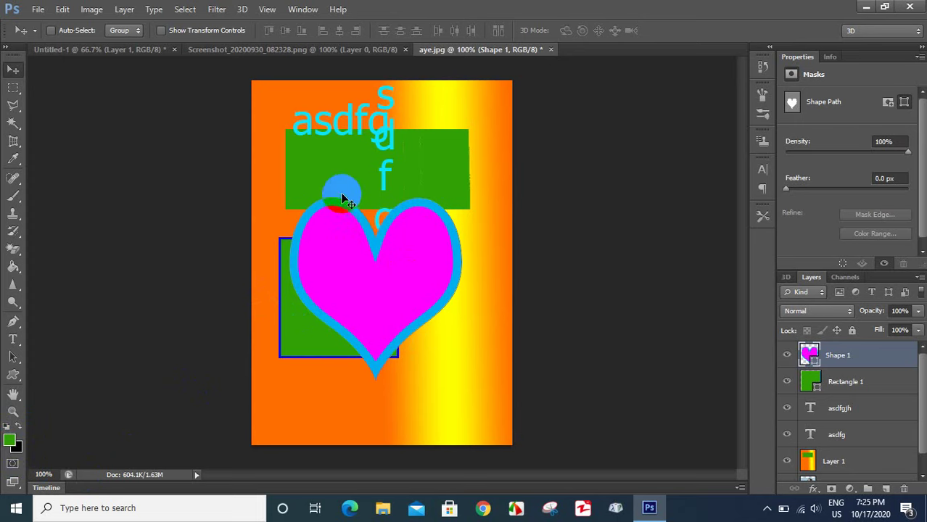